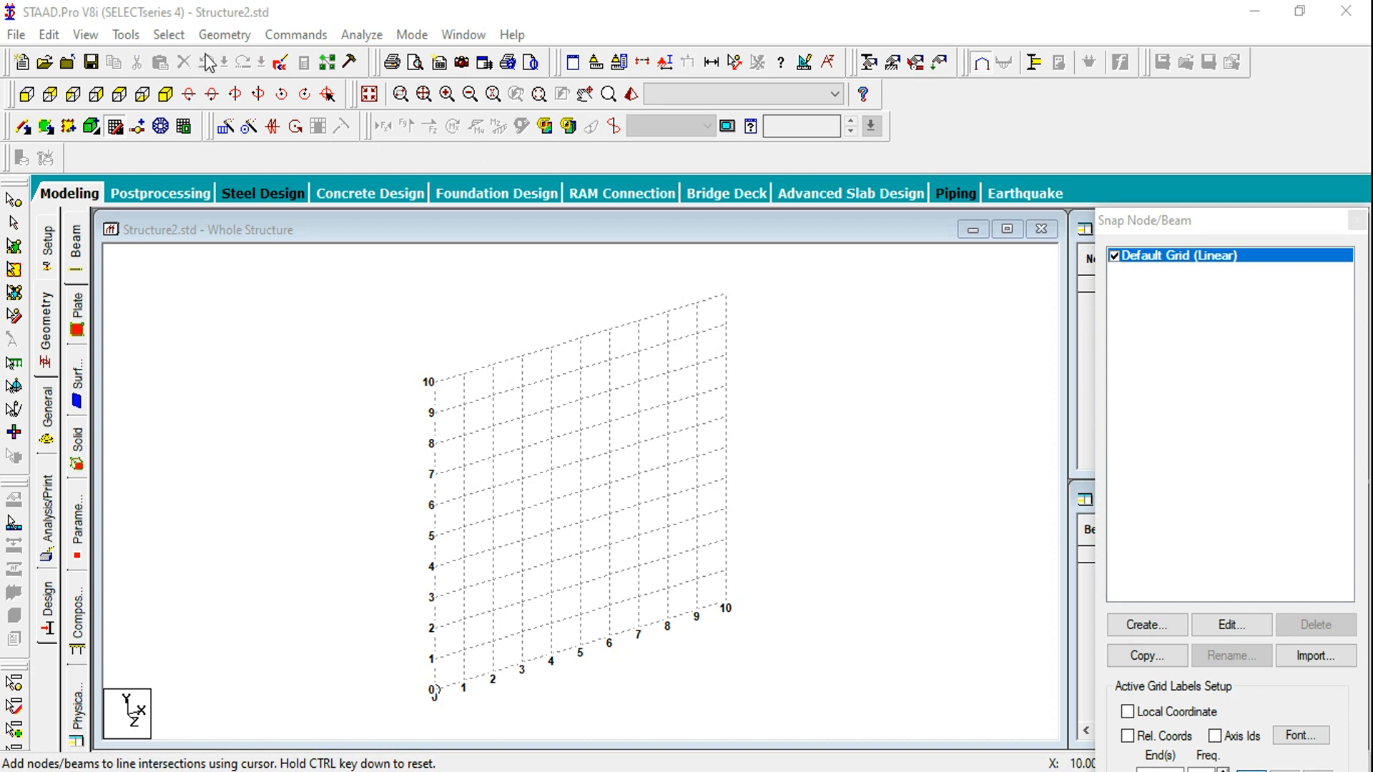
Generate a single-span Continuous Beam frame model with a length of 5 m in the Structure Wizard
left_click(218, 35)
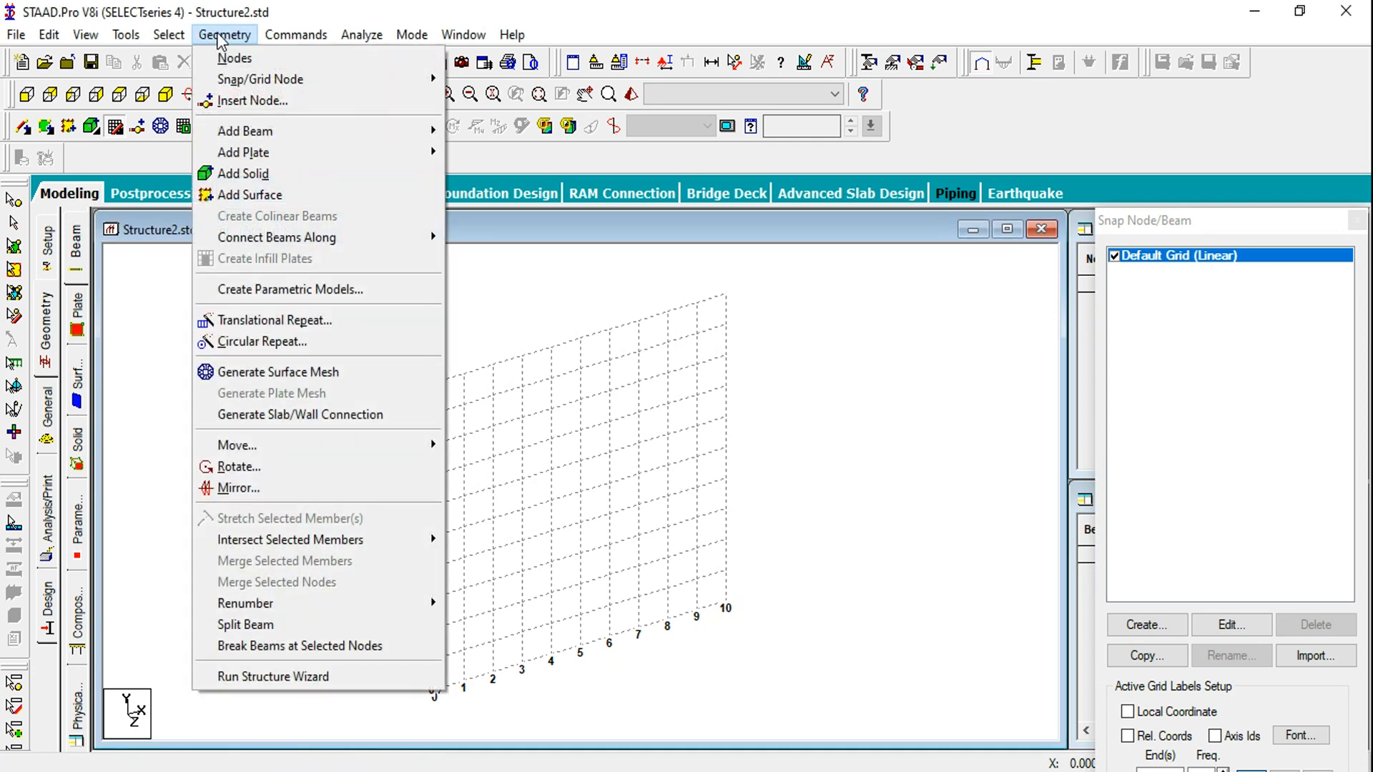
left_click(239, 676)
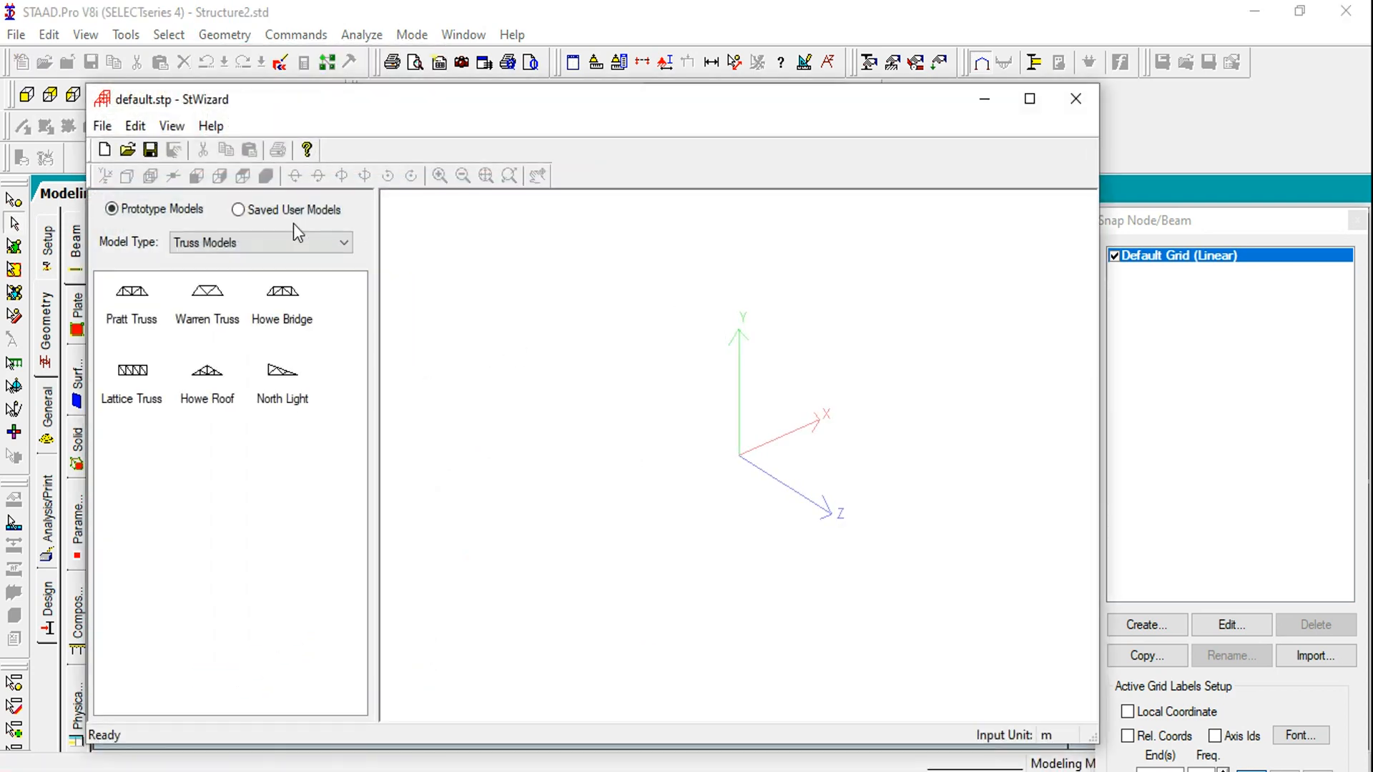
left_click(255, 236)
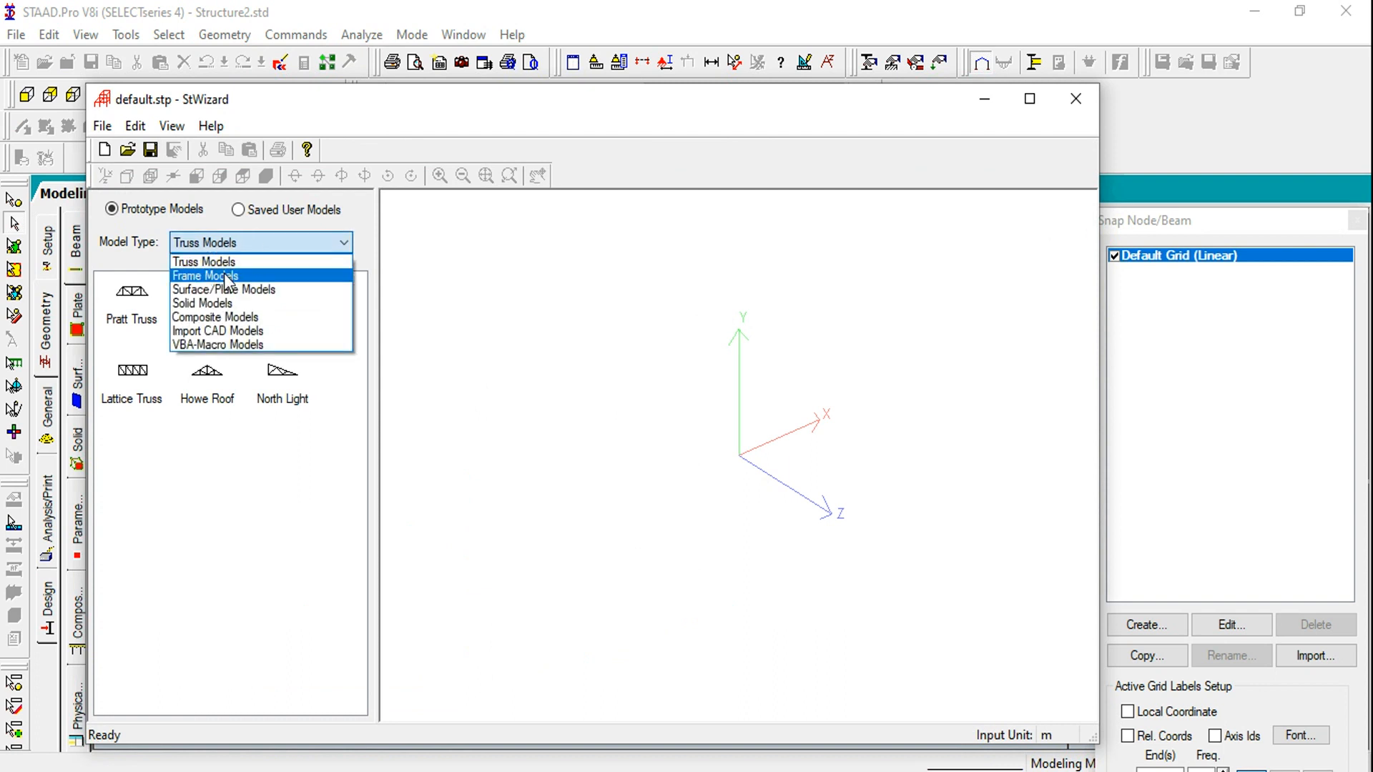
left_click(227, 276)
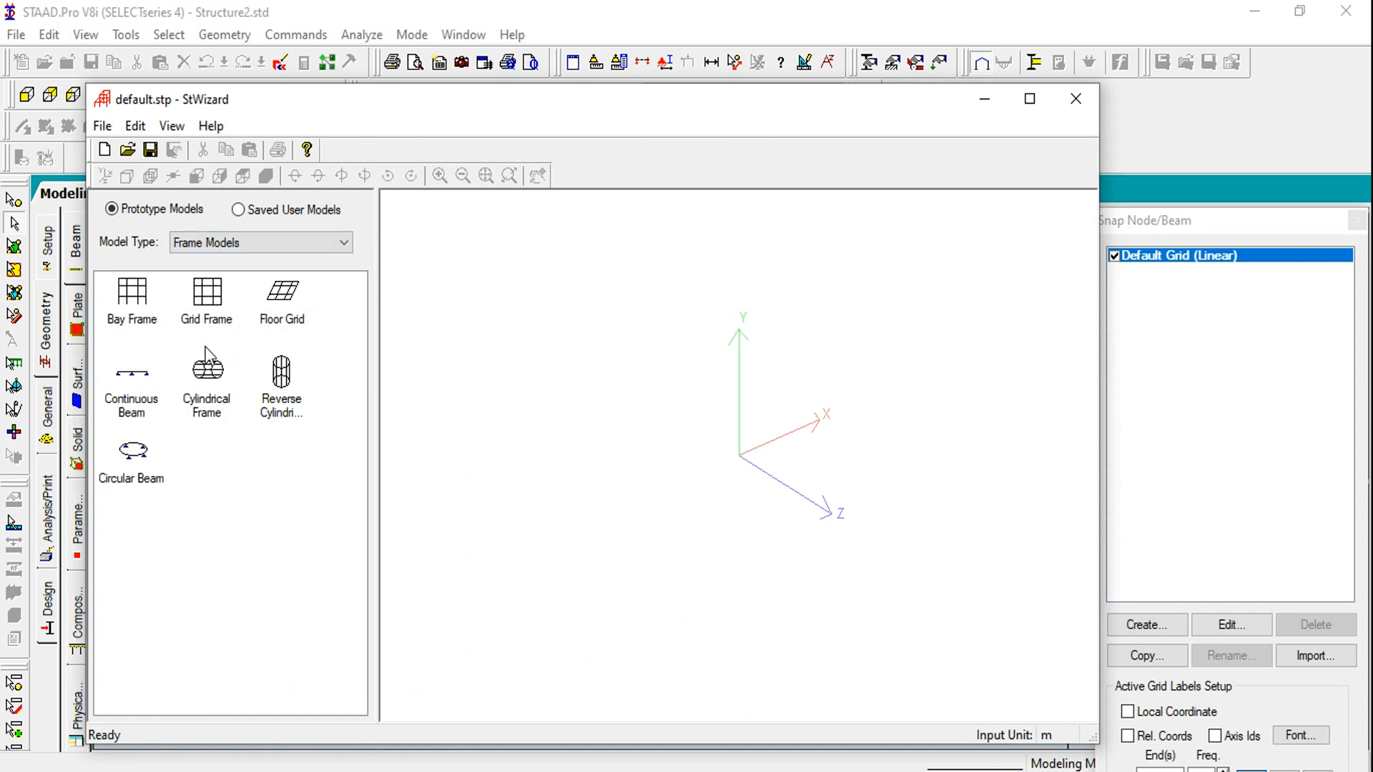
double_click(131, 390)
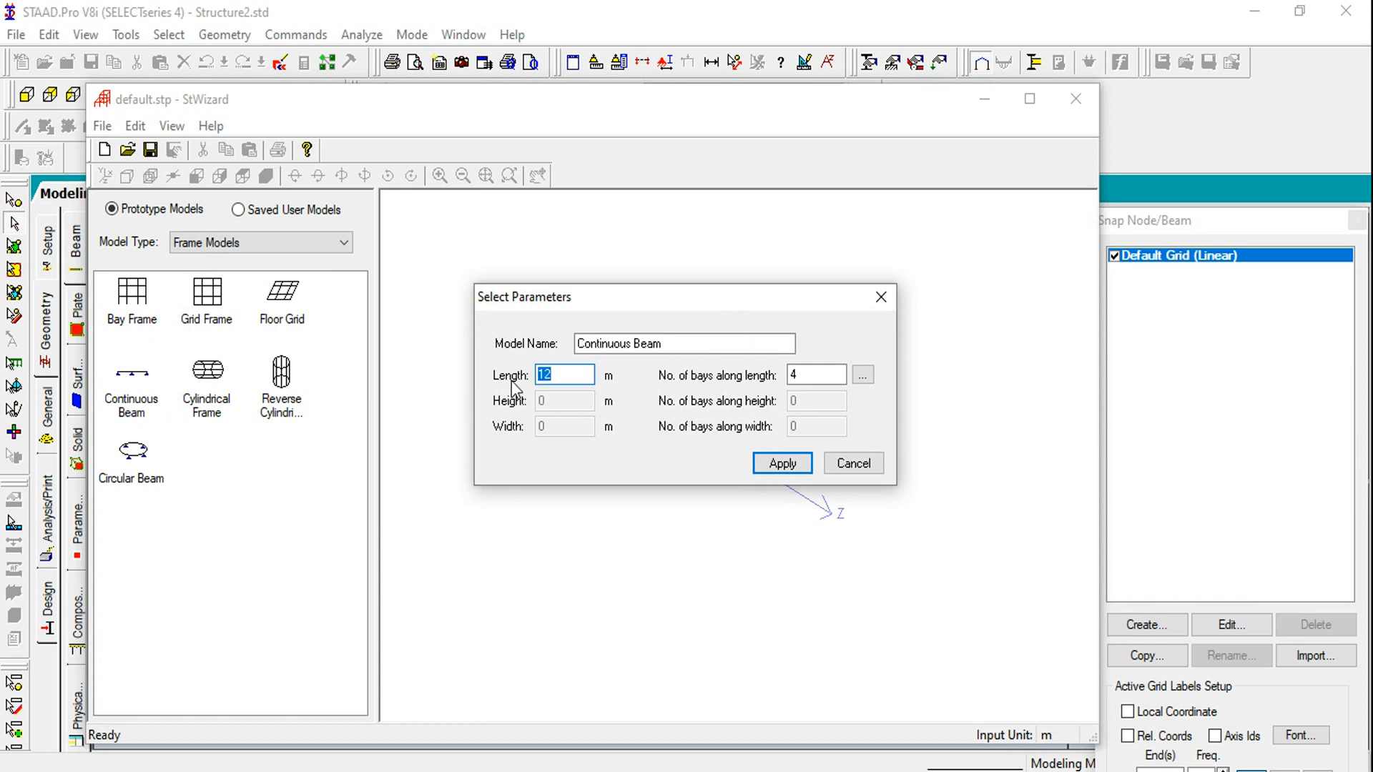
type("5")
key("Tab")
left_click(801, 469)
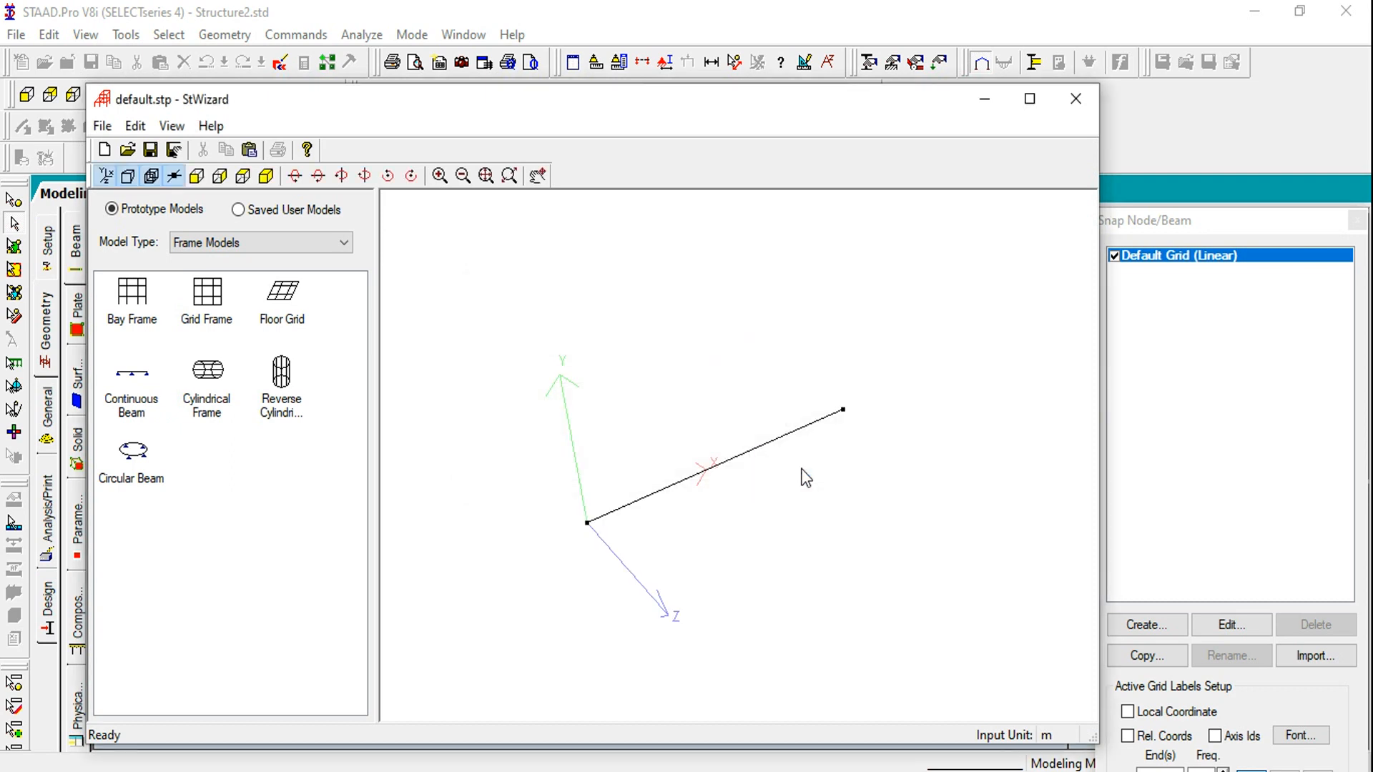
Transfer the beam prototype into the main model at X, Y, Z offsets of 0 m and hide the snap grid
left_click(1073, 100)
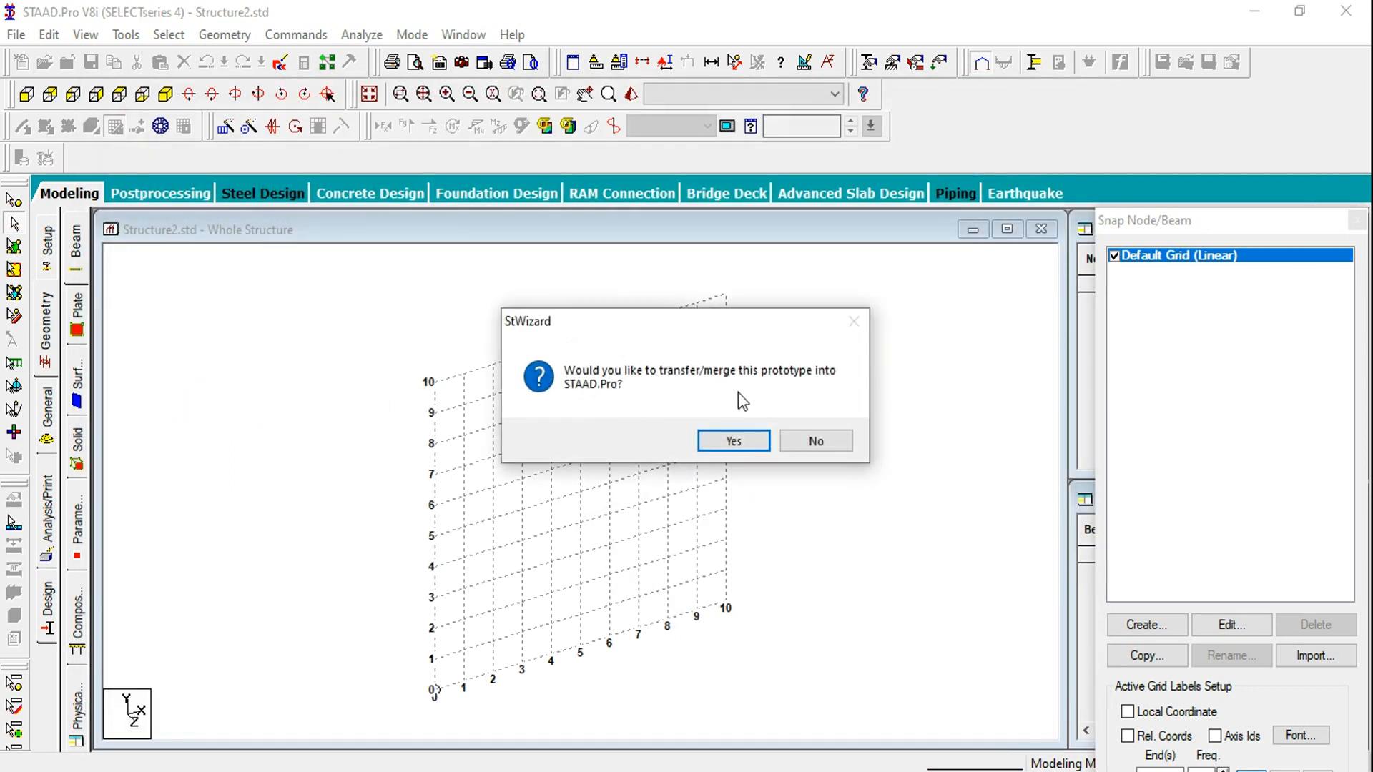
left_click(734, 440)
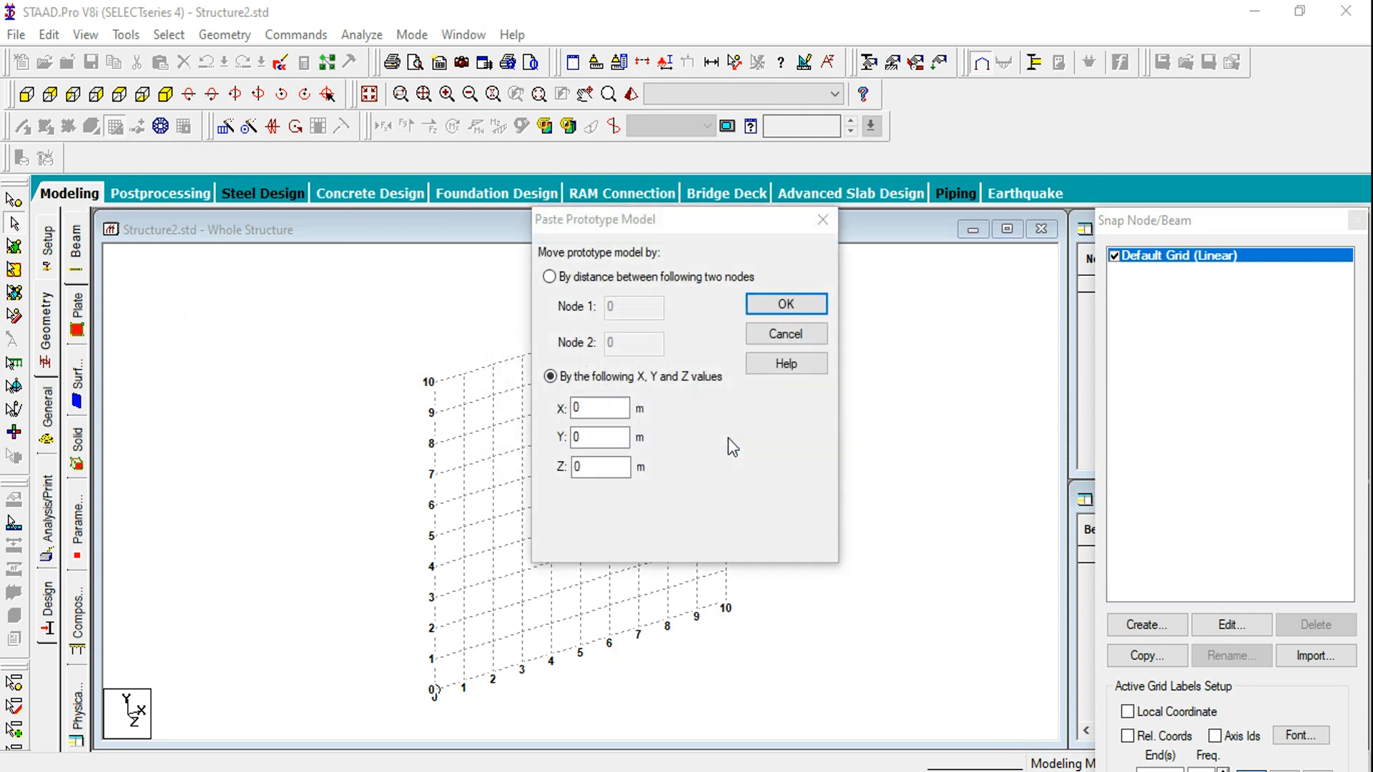
left_click(785, 305)
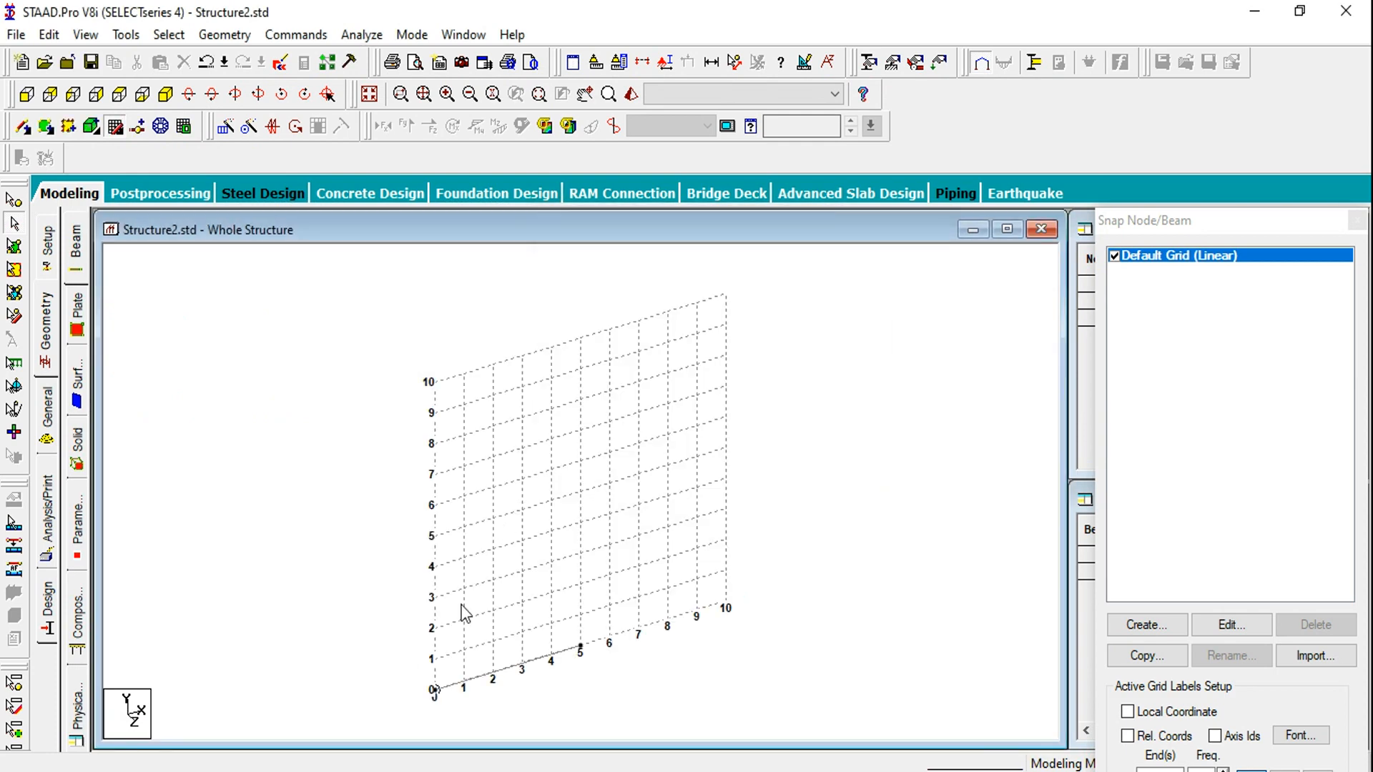
left_click(436, 688)
left_click(115, 127)
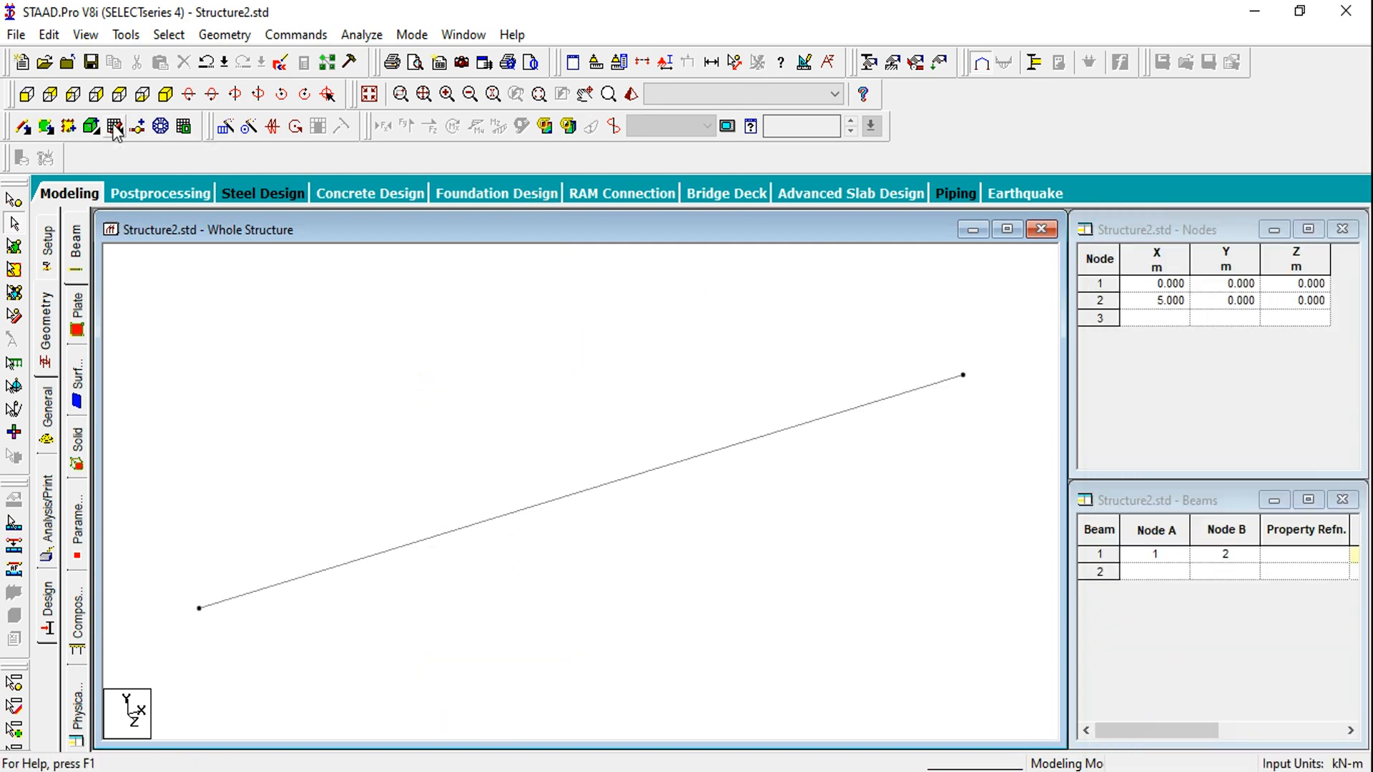
Define a rectangular concrete section with YD 0.3 m and ZD 0.23 m
left_click(50, 401)
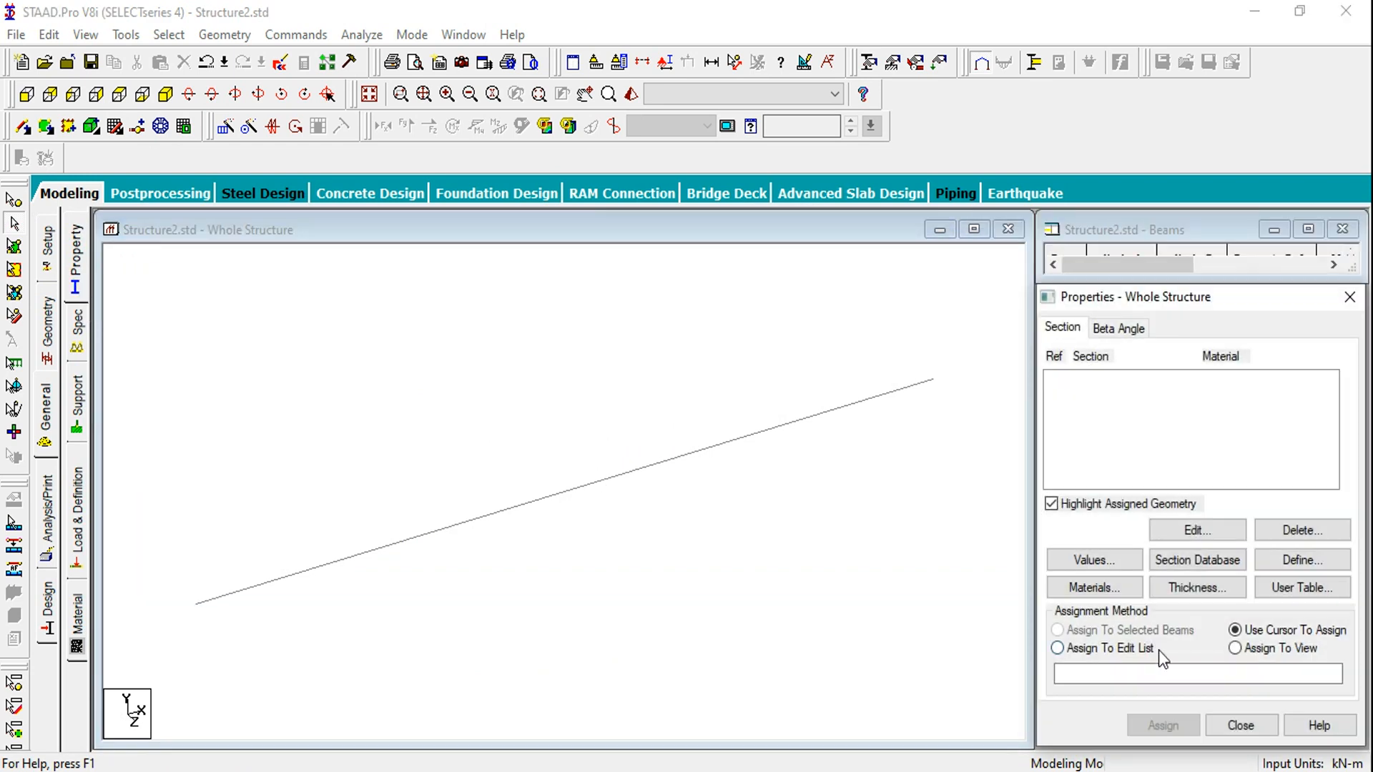
left_click(1285, 563)
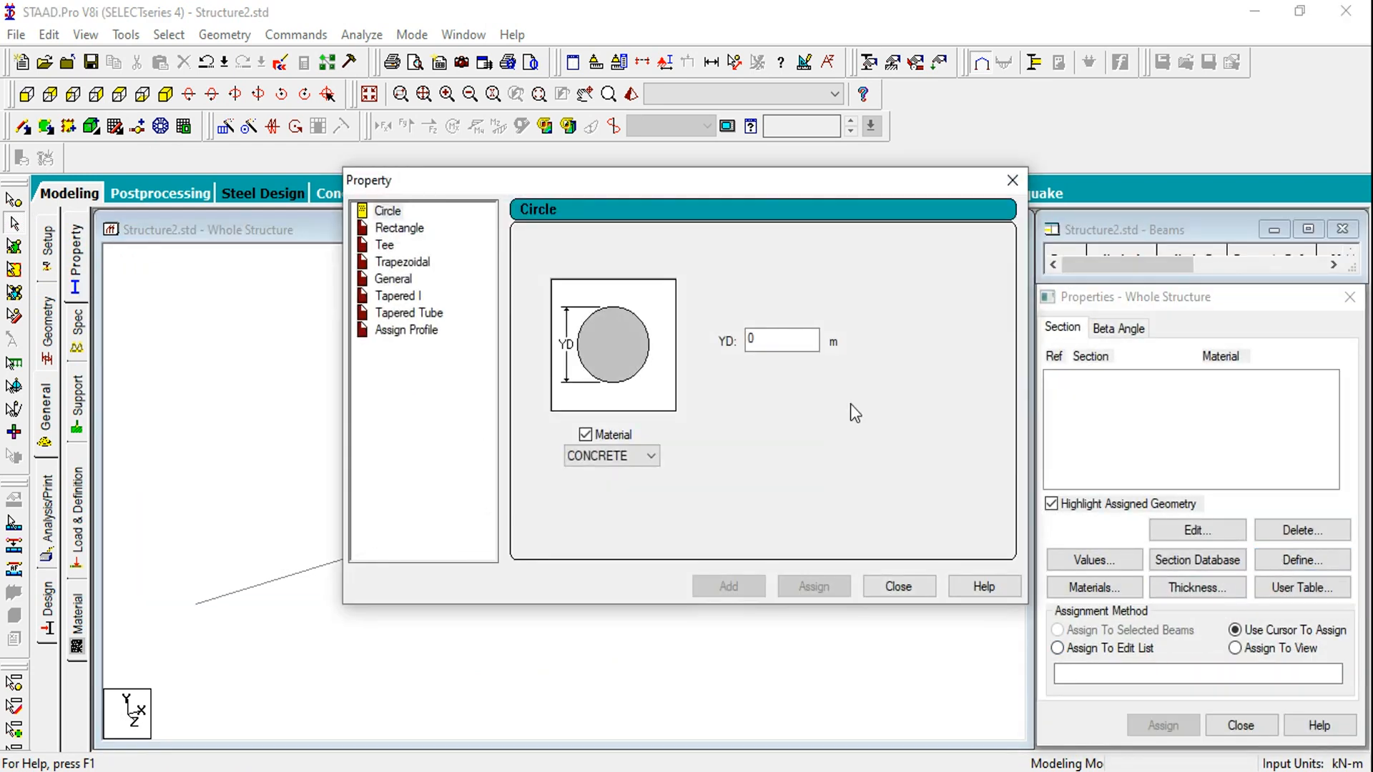
left_click(401, 228)
left_click(783, 327)
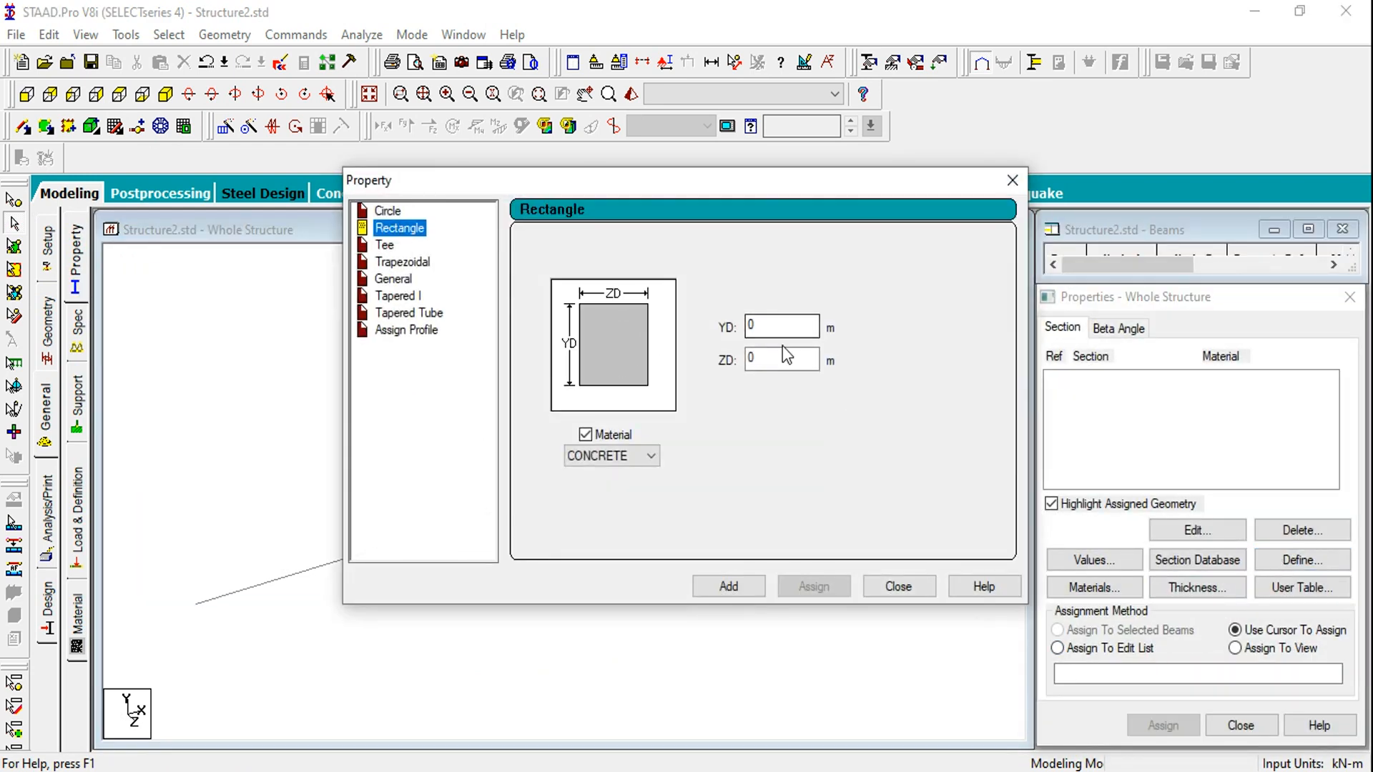
type(".3")
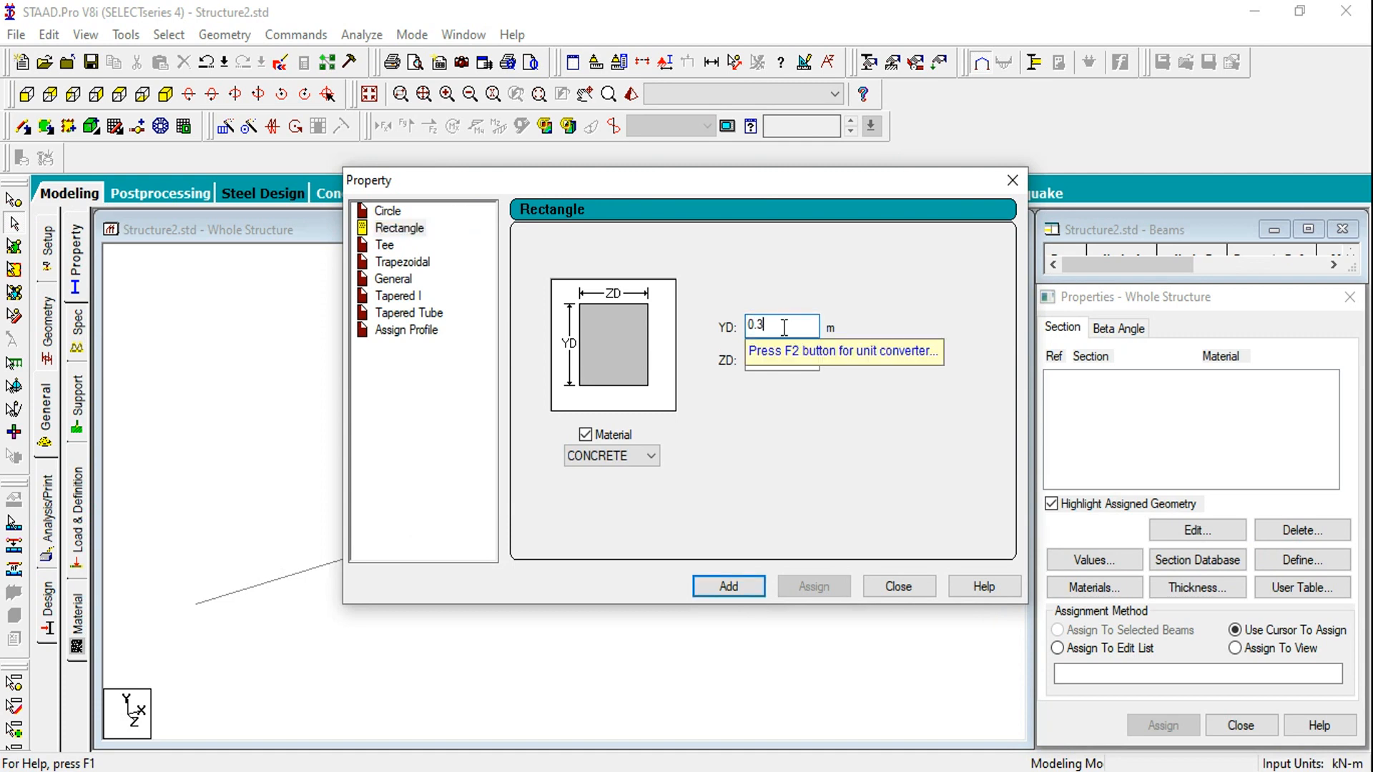
left_click(774, 356)
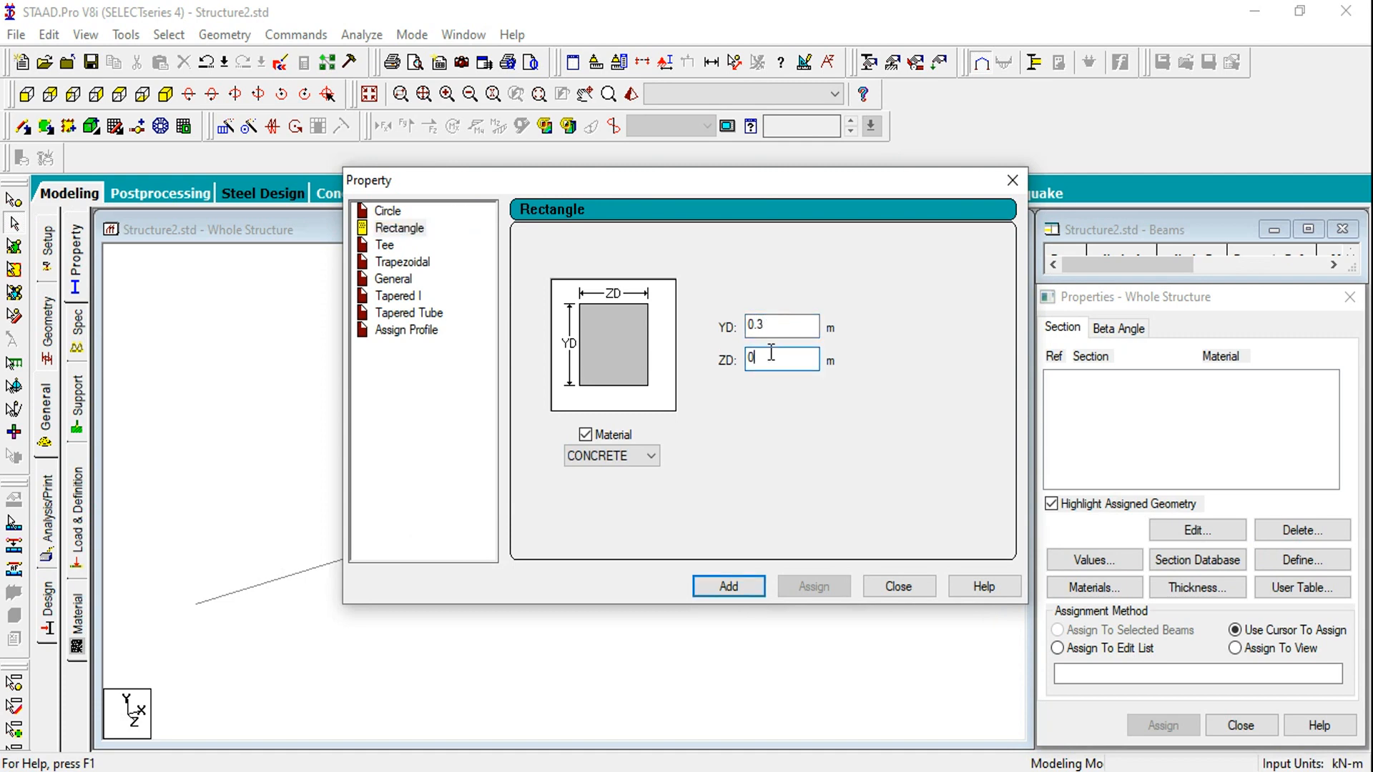
left_click(729, 585)
left_click(898, 586)
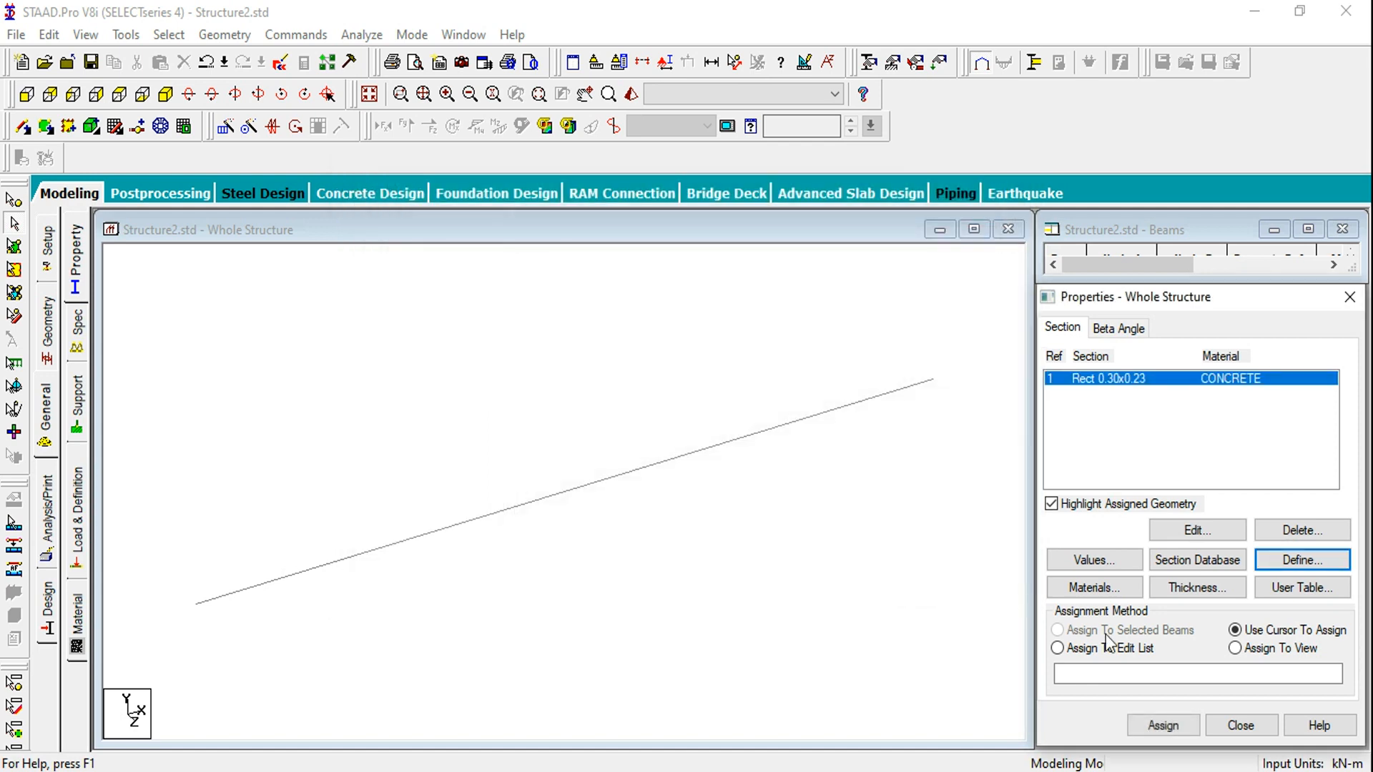
Assign the Rect 0.30x0.23 section to the beam using the Assign To View method
left_click(1233, 649)
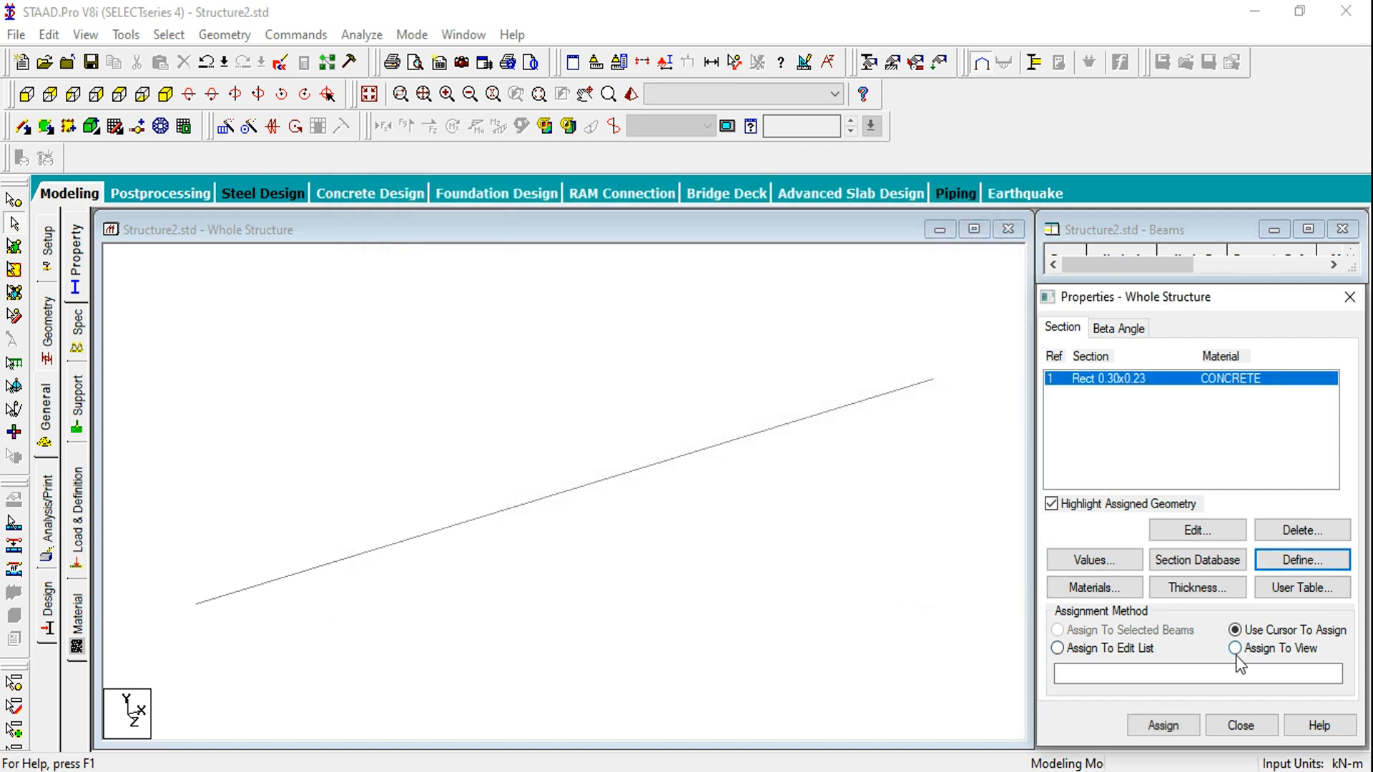
left_click(1163, 725)
left_click(1232, 569)
left_click(778, 542)
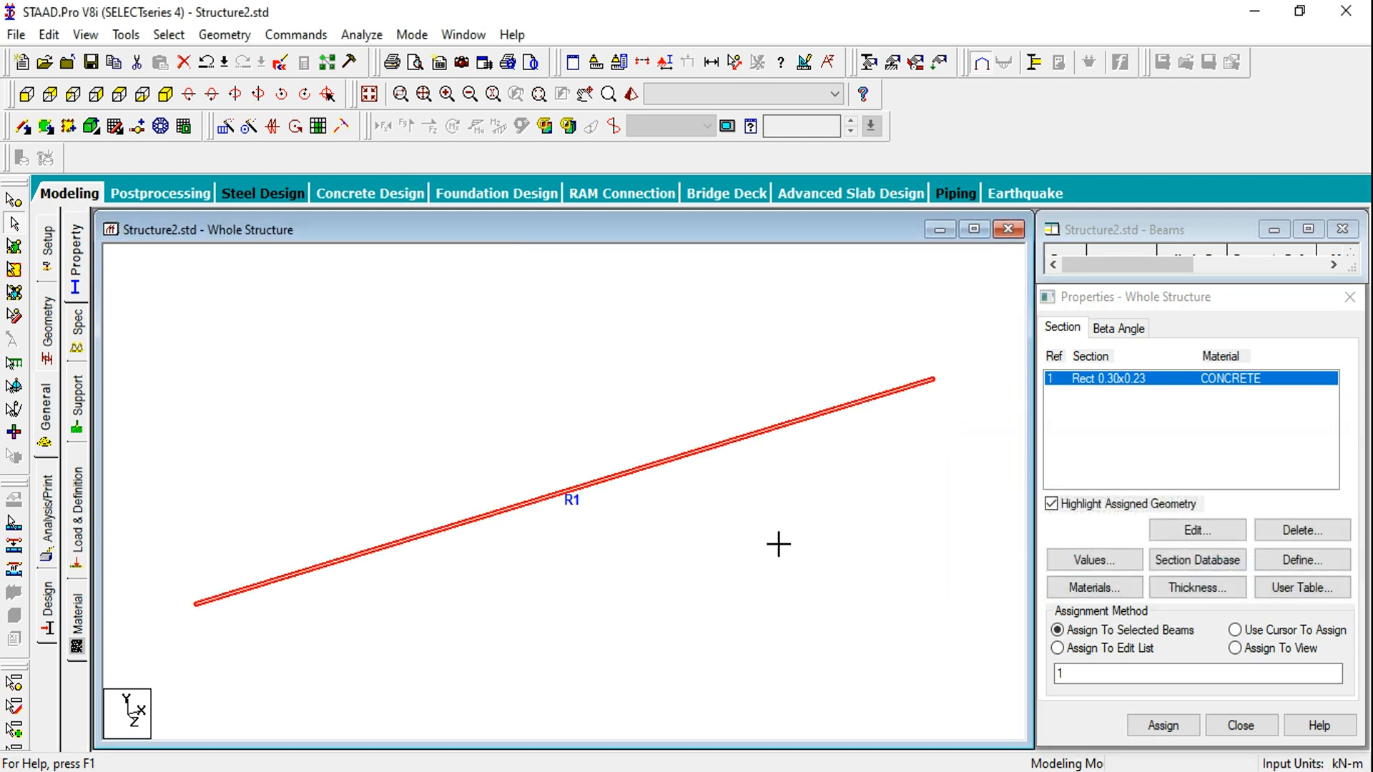
Inspect the beam's cross-section in the 3D rendered view, rotating the model, and close that view
left_click(630, 95)
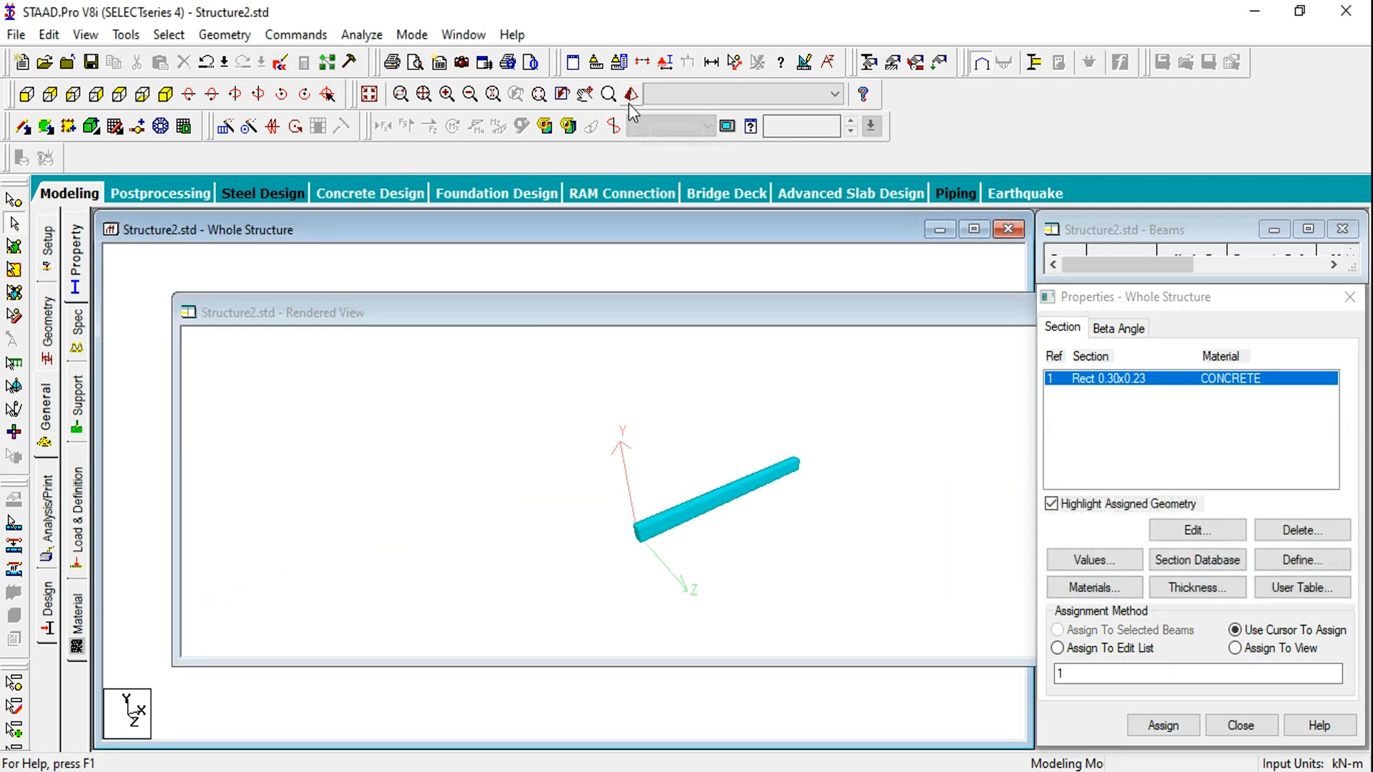
left_click_drag(662, 541, 697, 517)
left_click_drag(827, 310, 564, 288)
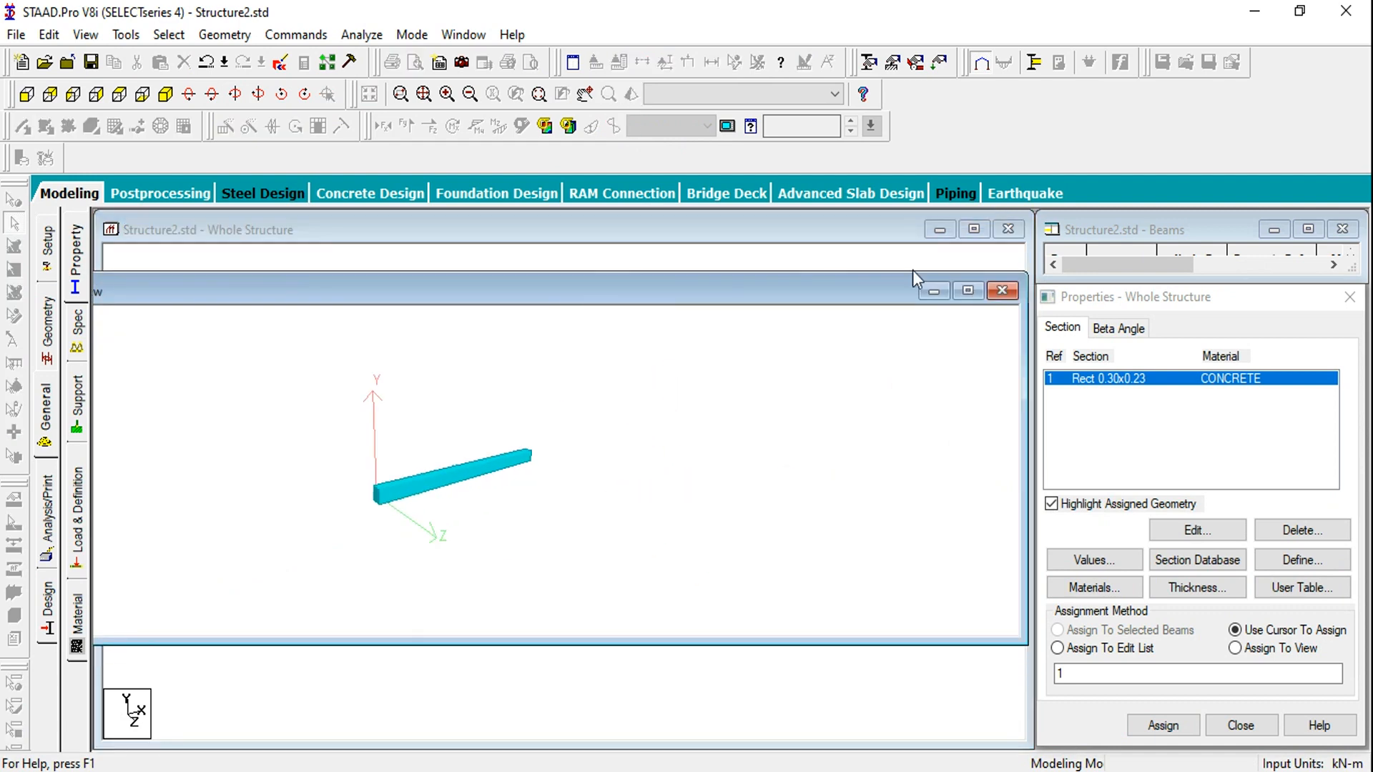
left_click(995, 292)
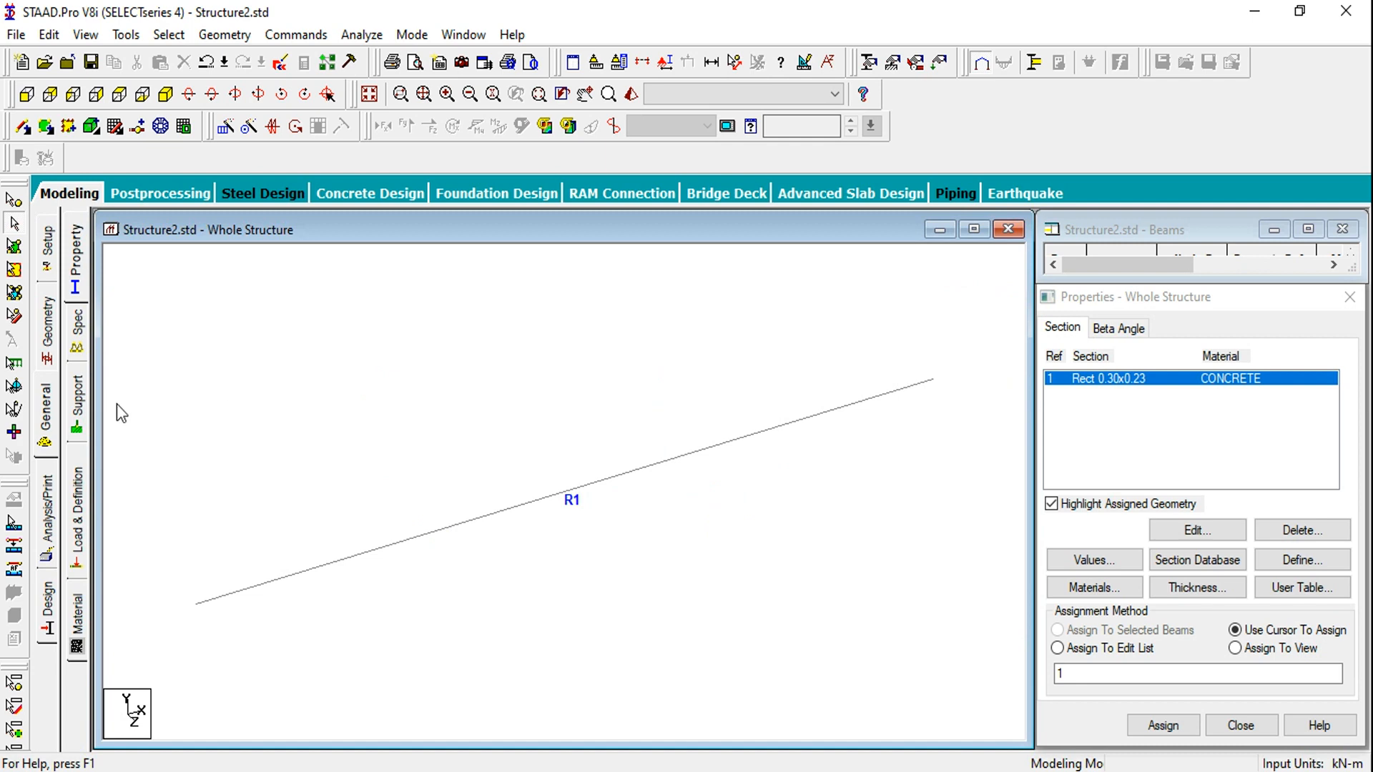
Create a fixed support and assign it to both end nodes of the beam using Assign To View
left_click(80, 404)
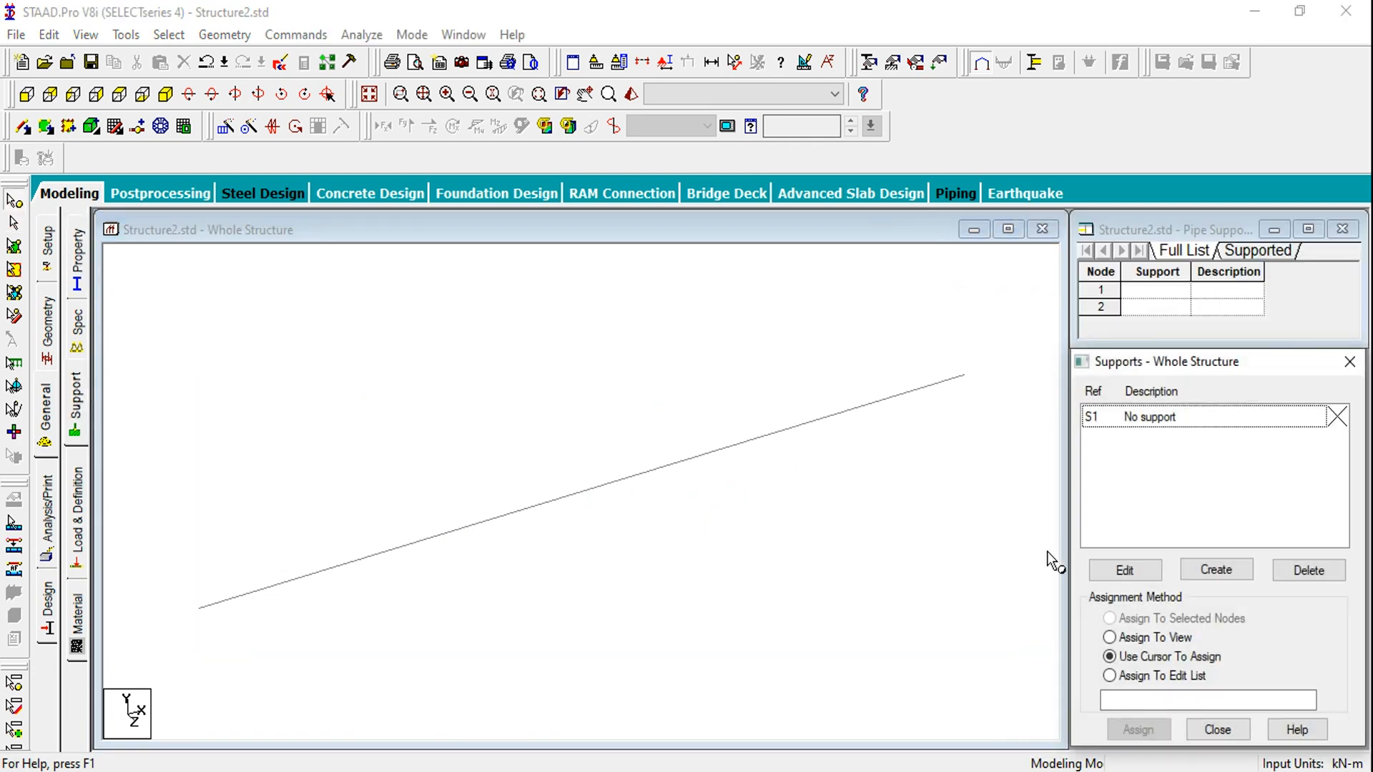
left_click(1224, 569)
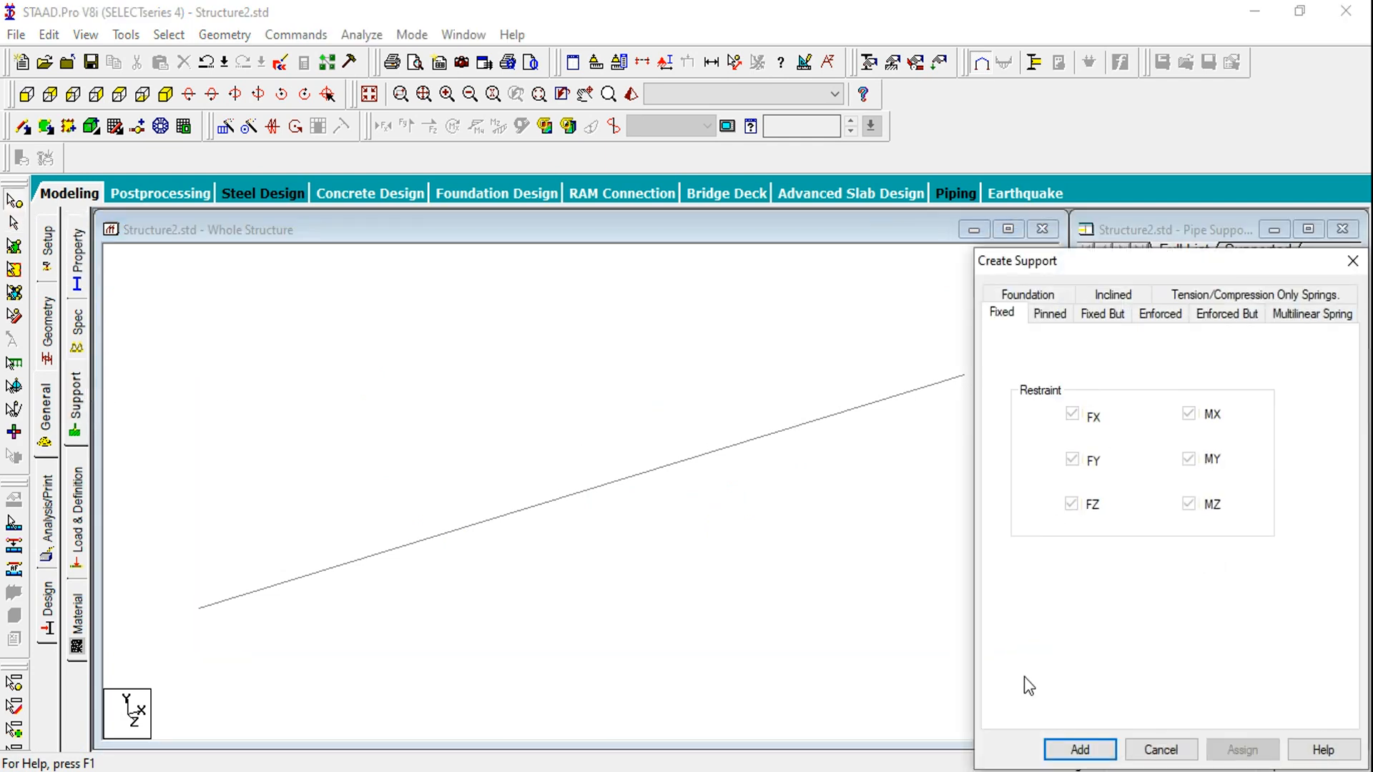
left_click(1060, 748)
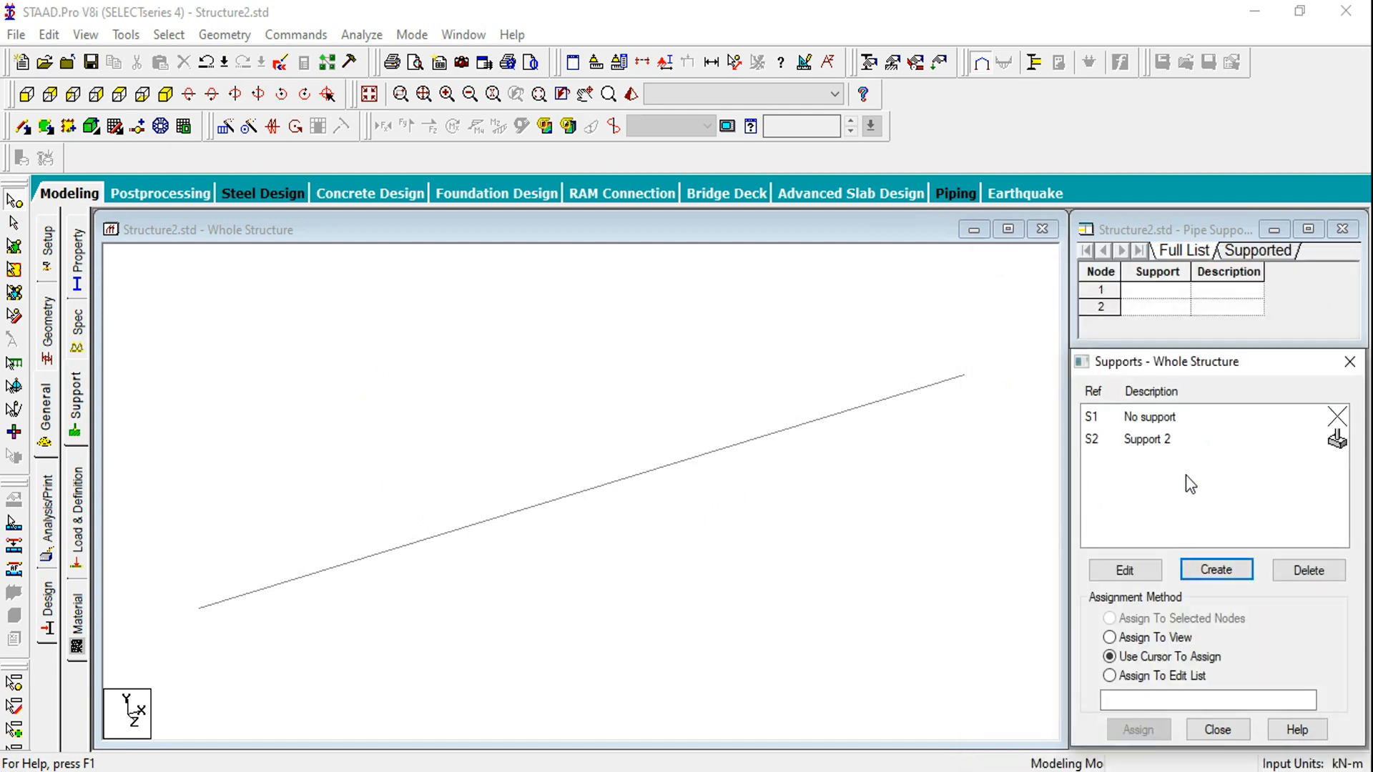
left_click(1174, 444)
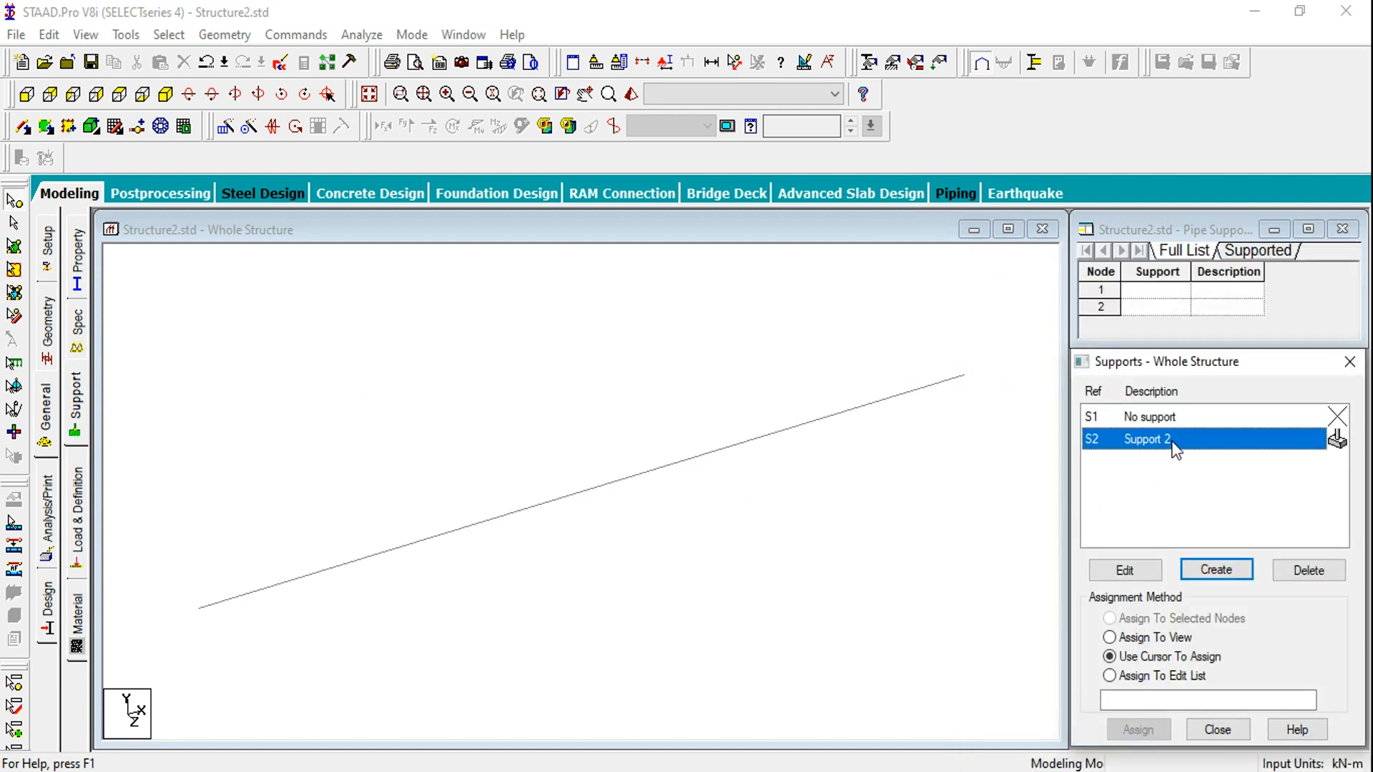
left_click(1144, 637)
left_click(1138, 729)
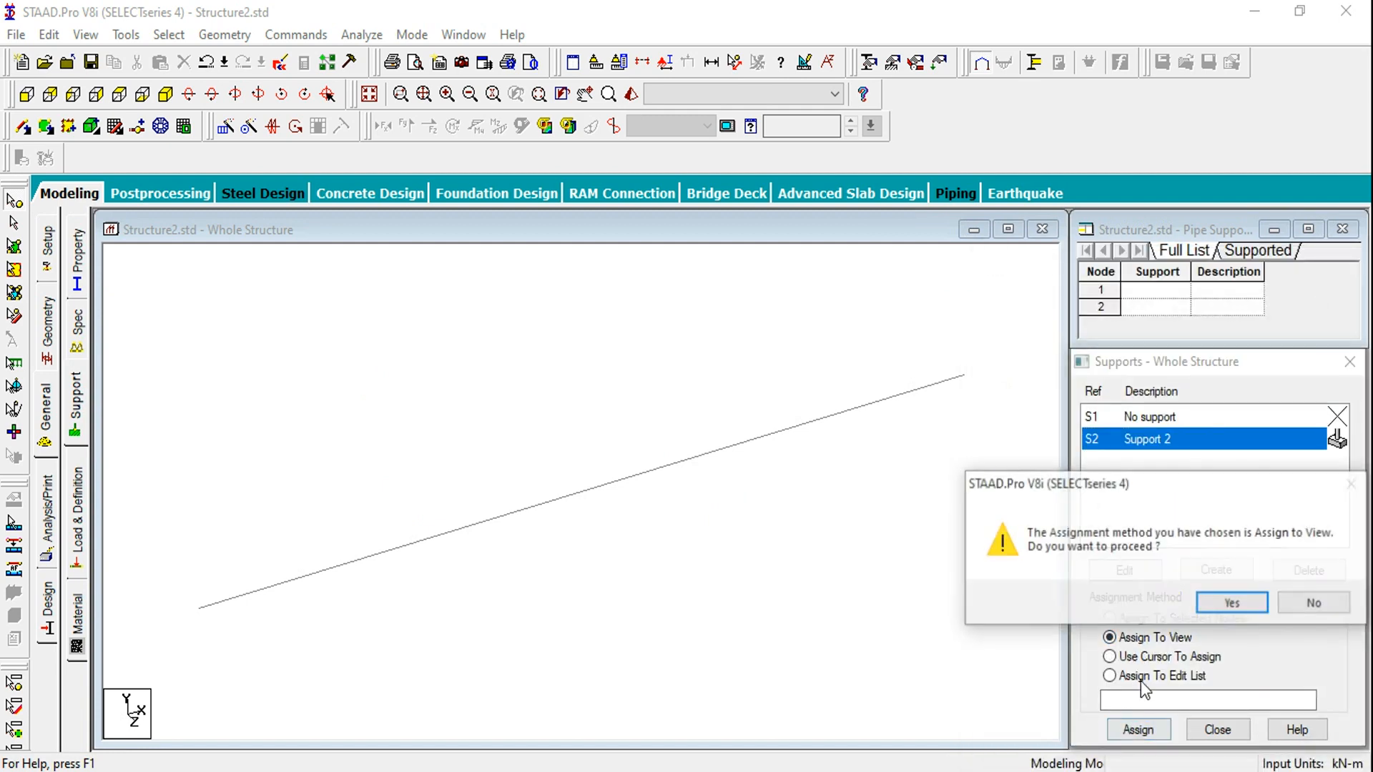
left_click(1205, 603)
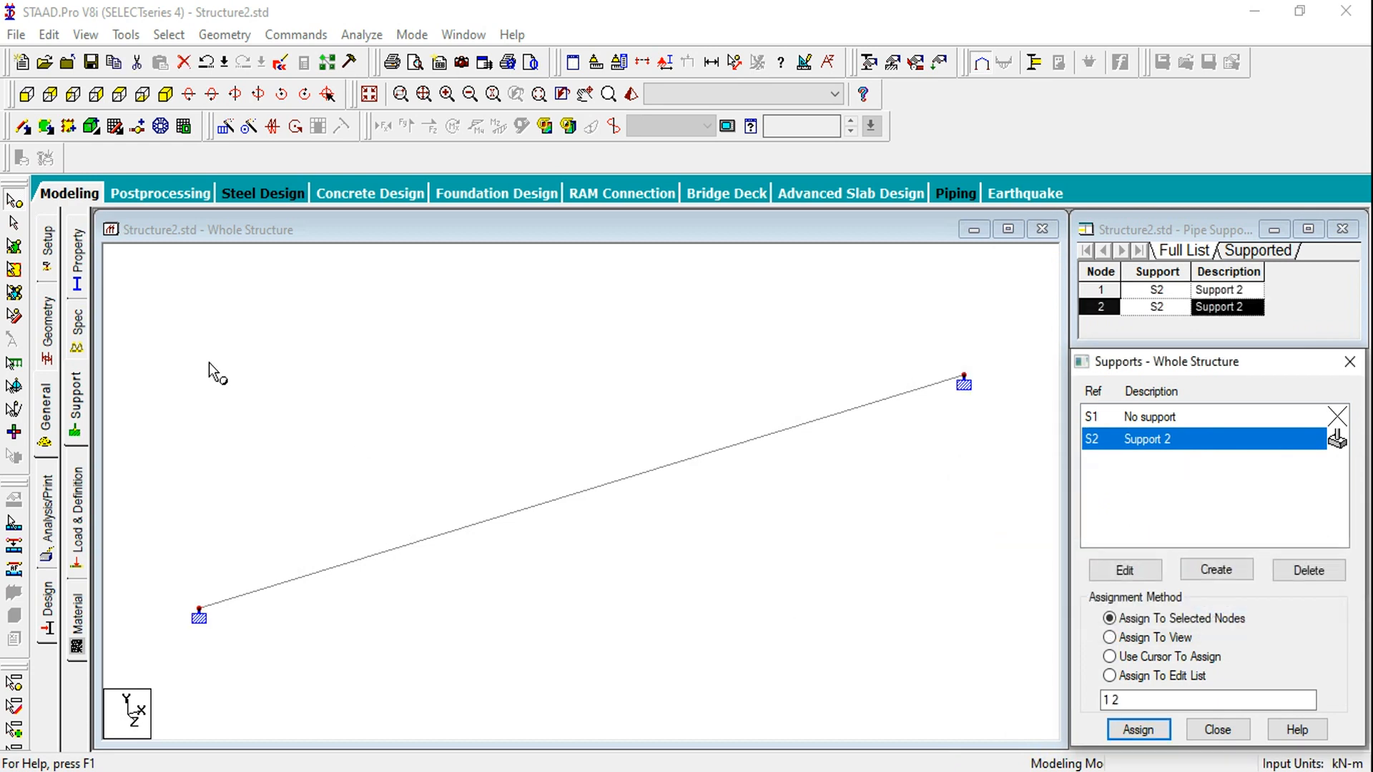
Add primary load case 1 with the loading type Dead and the title DL
left_click(79, 504)
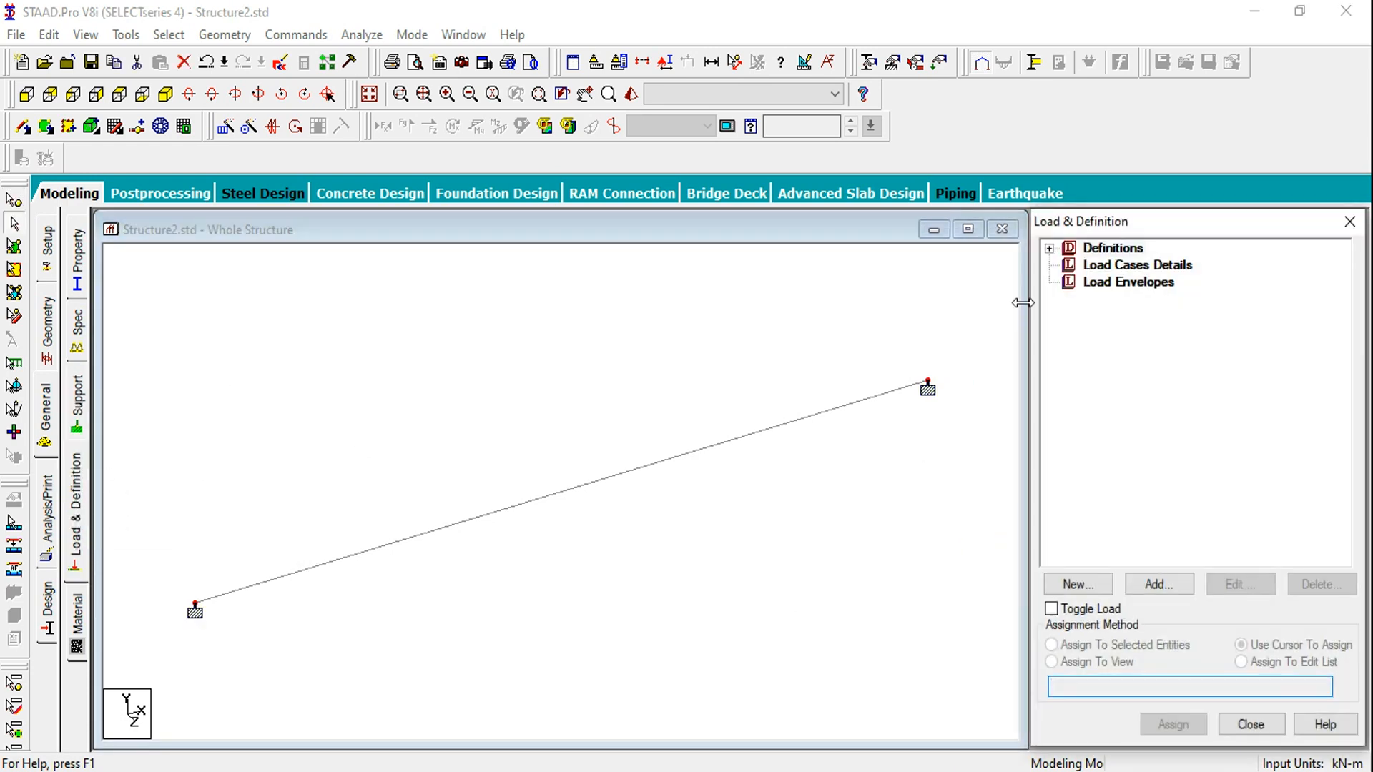
left_click(1130, 272)
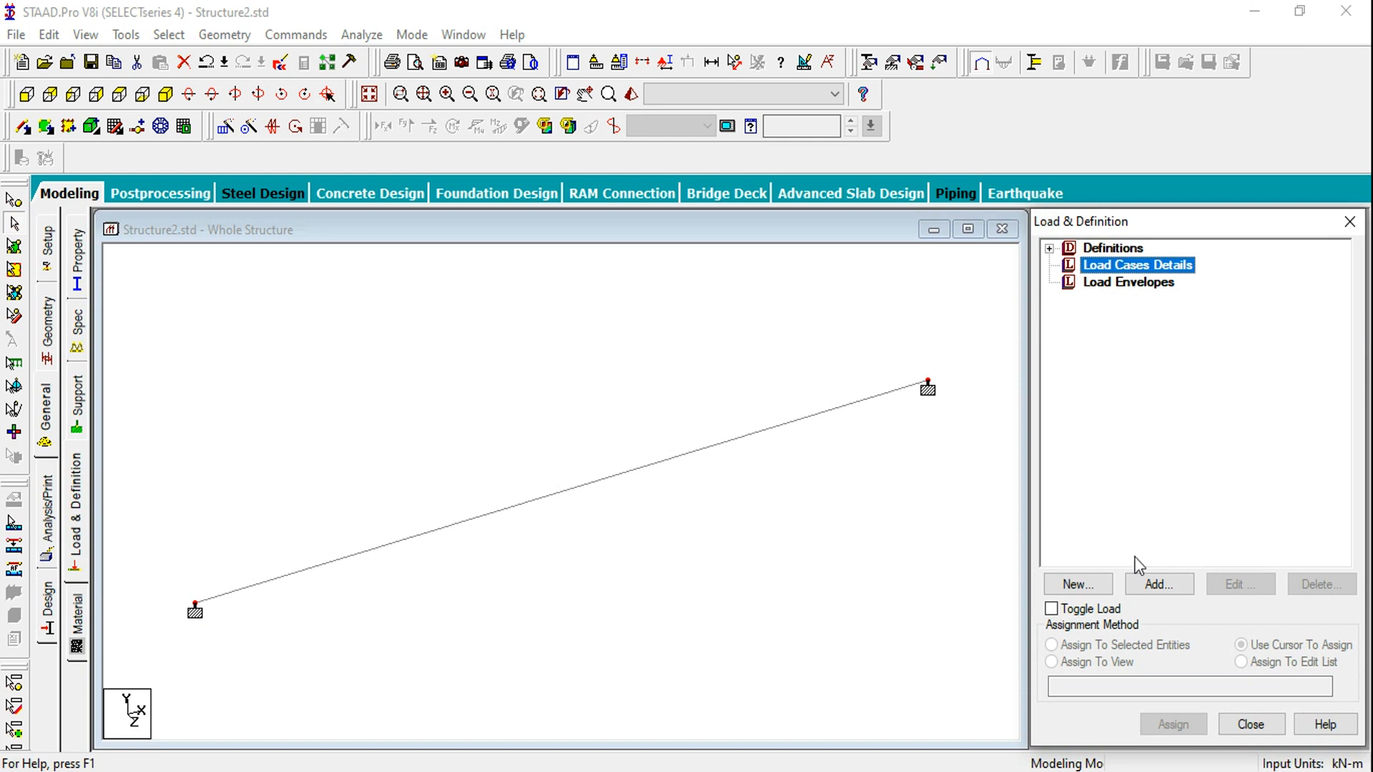
left_click(1153, 583)
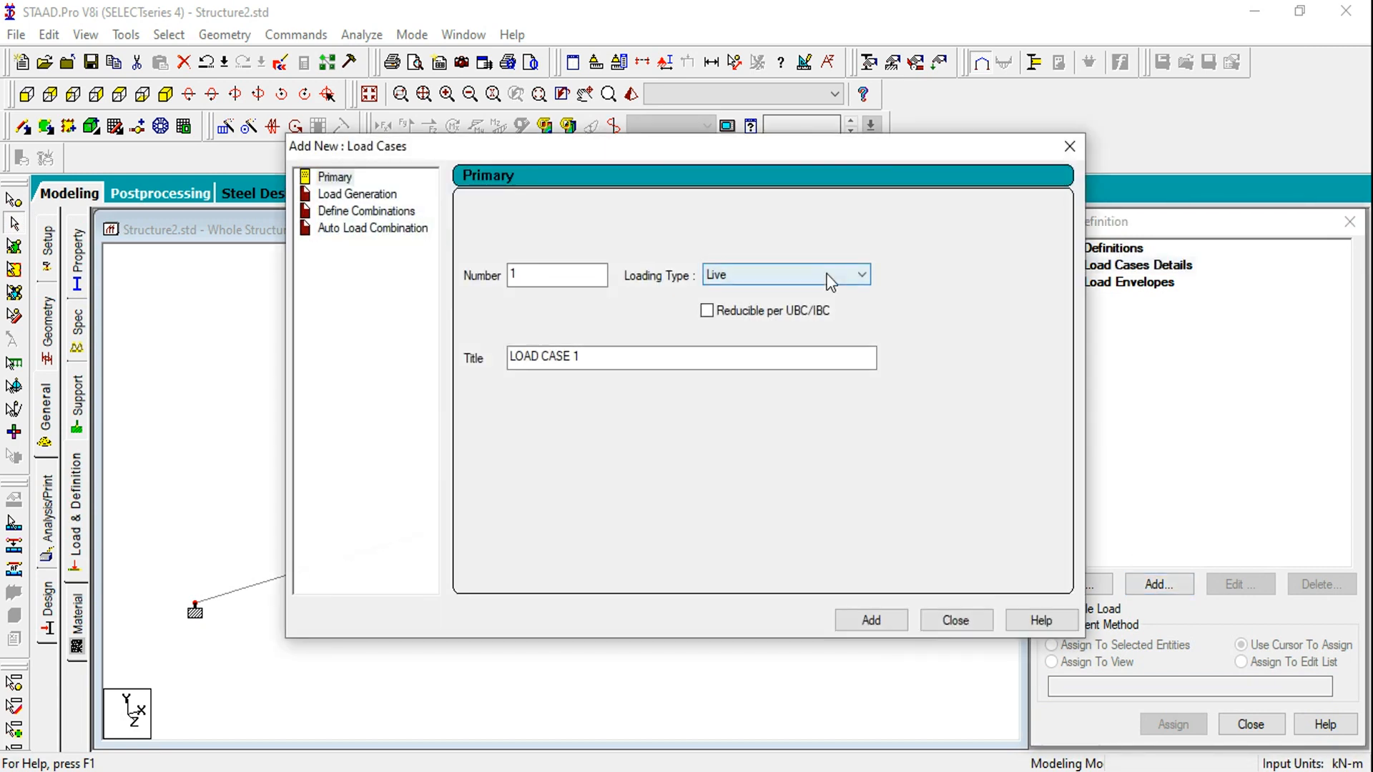
left_click(806, 276)
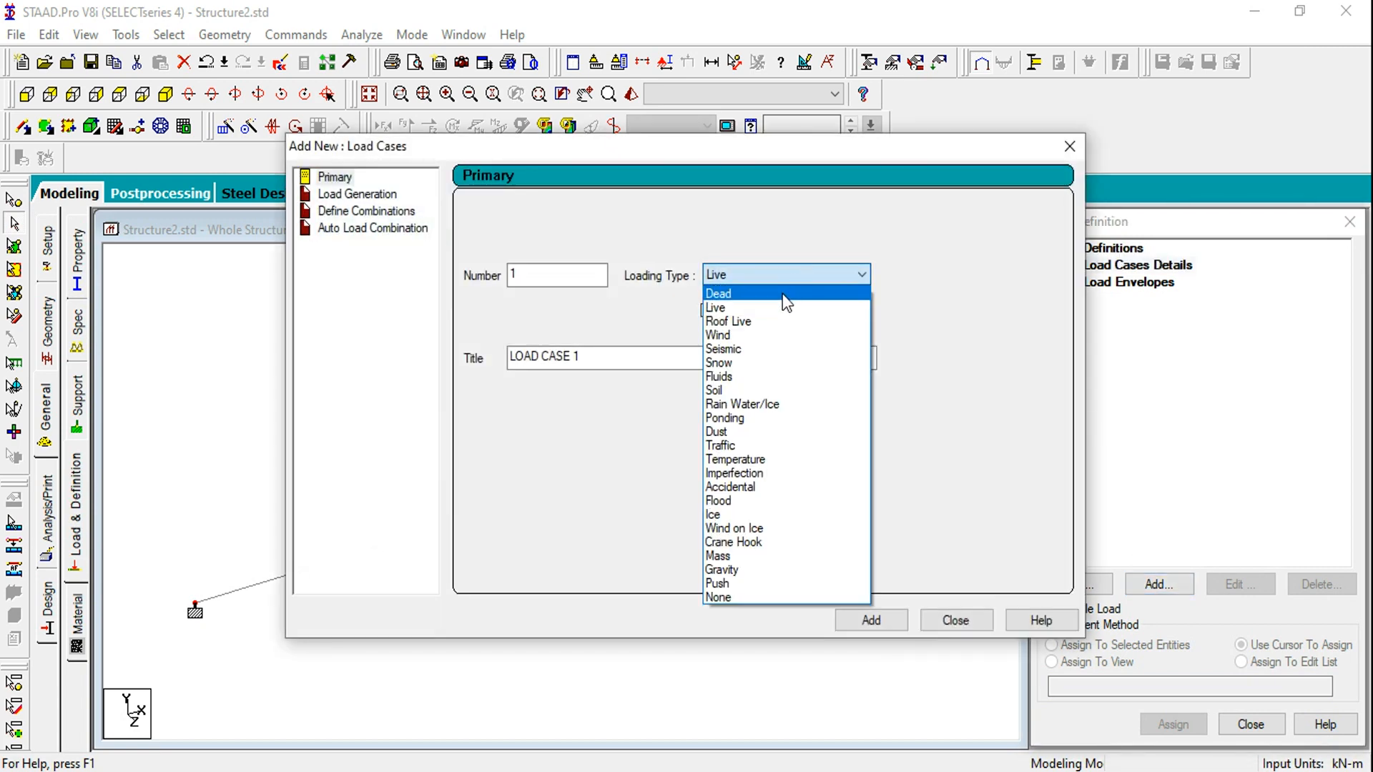
left_click(786, 301)
left_click(634, 359)
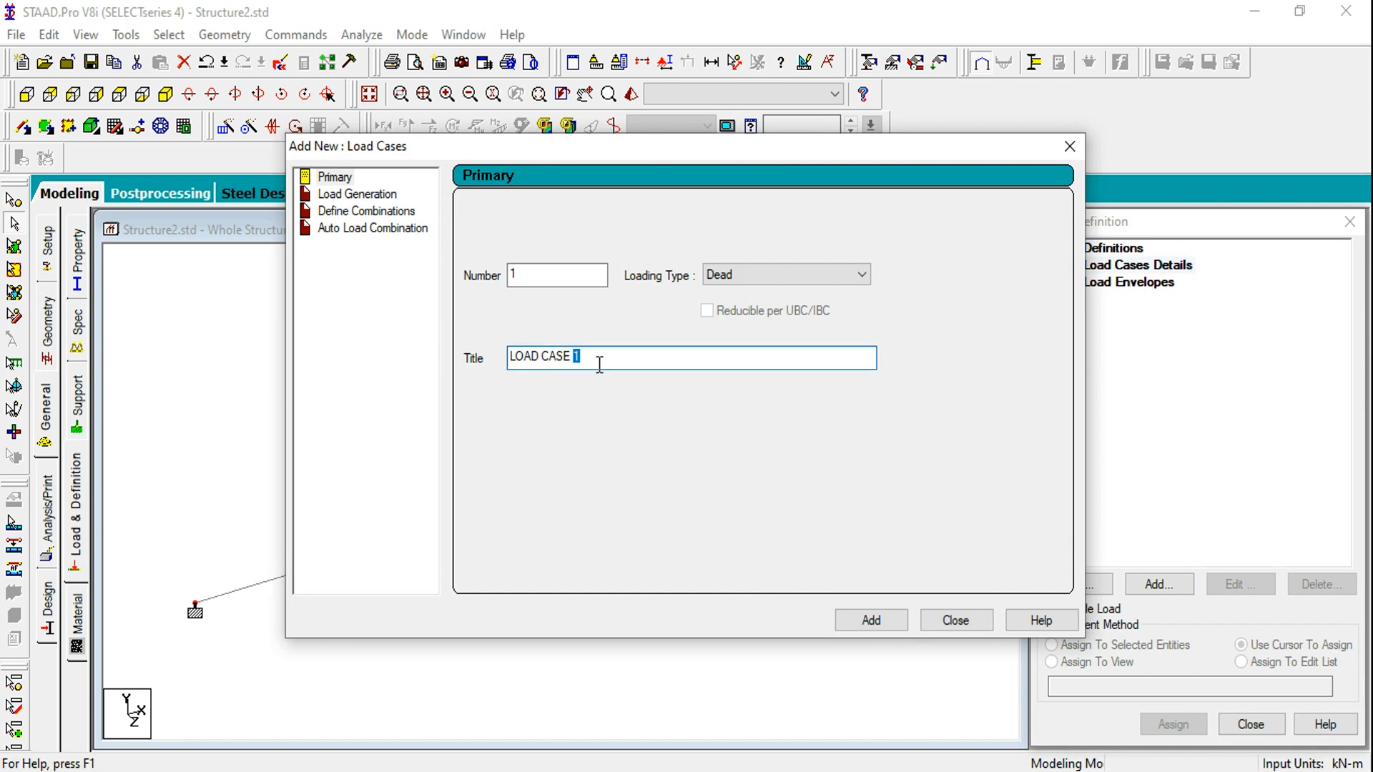
left_click_drag(599, 363, 425, 336)
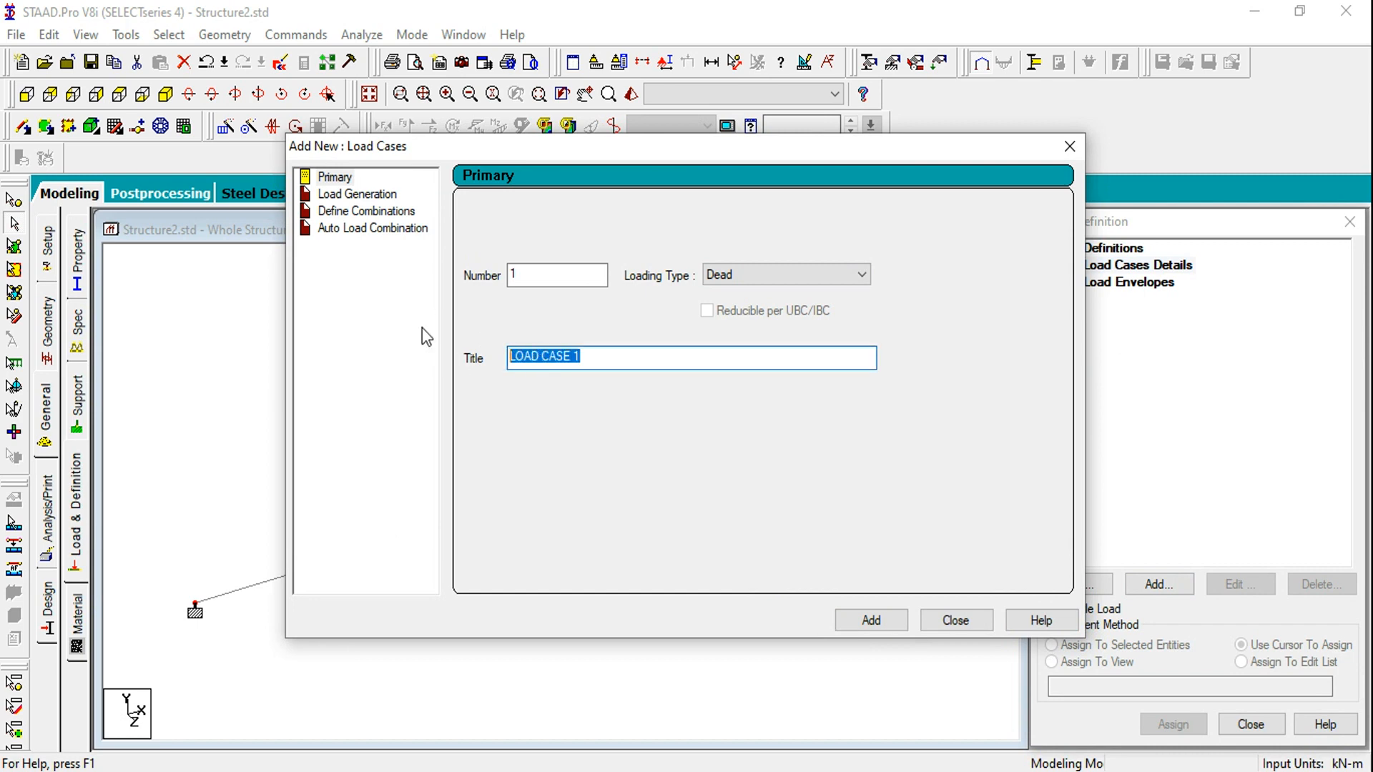
key("BackSpace")
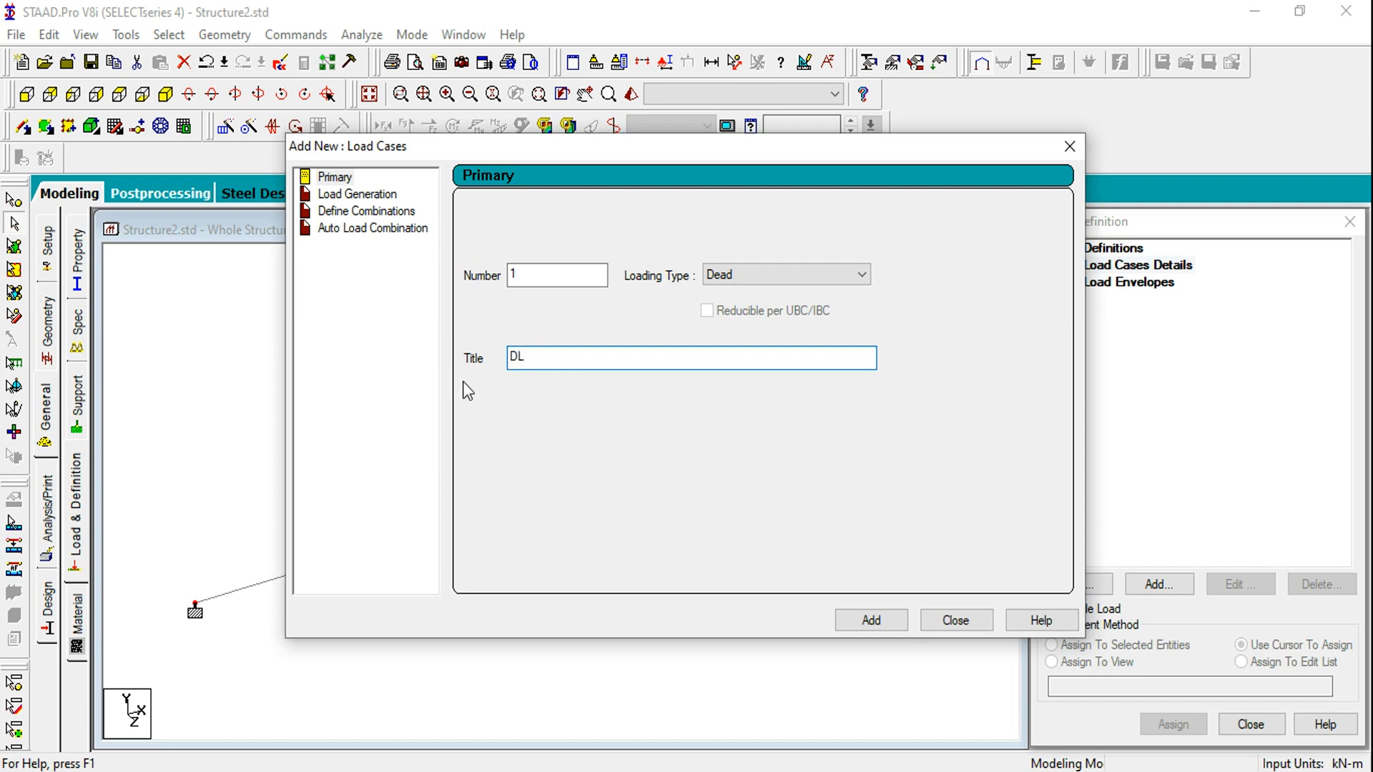
type("DL")
left_click(881, 628)
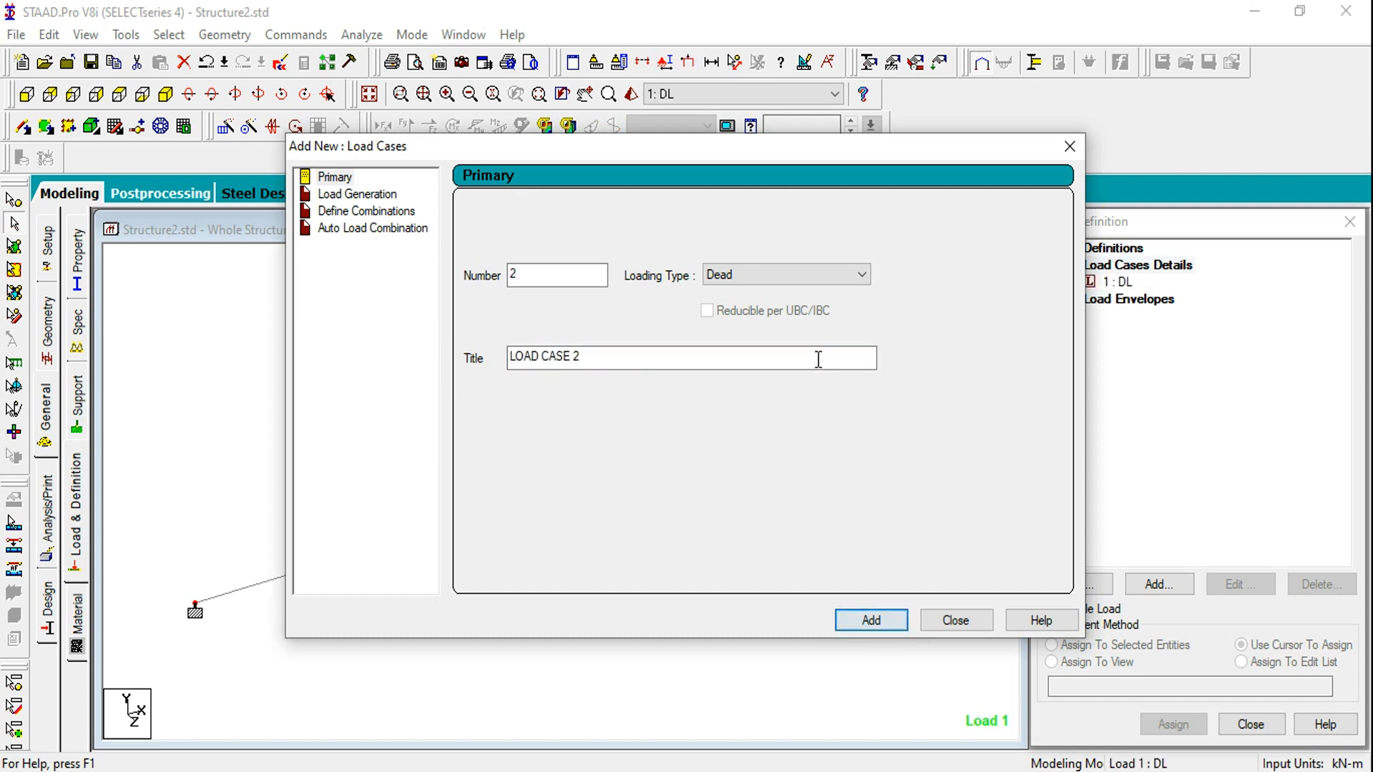
Add primary load case 2 with the loading type Live and the title LL
left_click(808, 275)
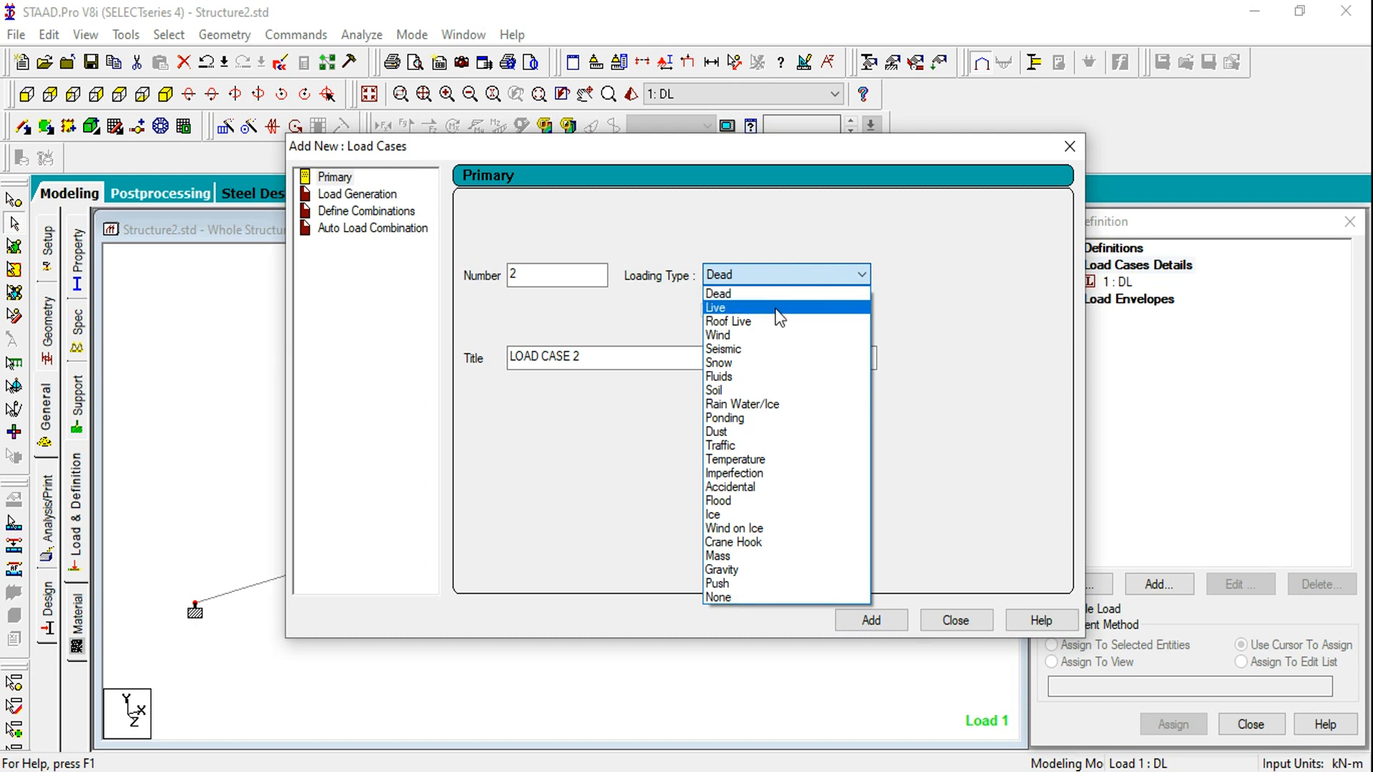
left_click(775, 308)
left_click_drag(583, 357, 413, 355)
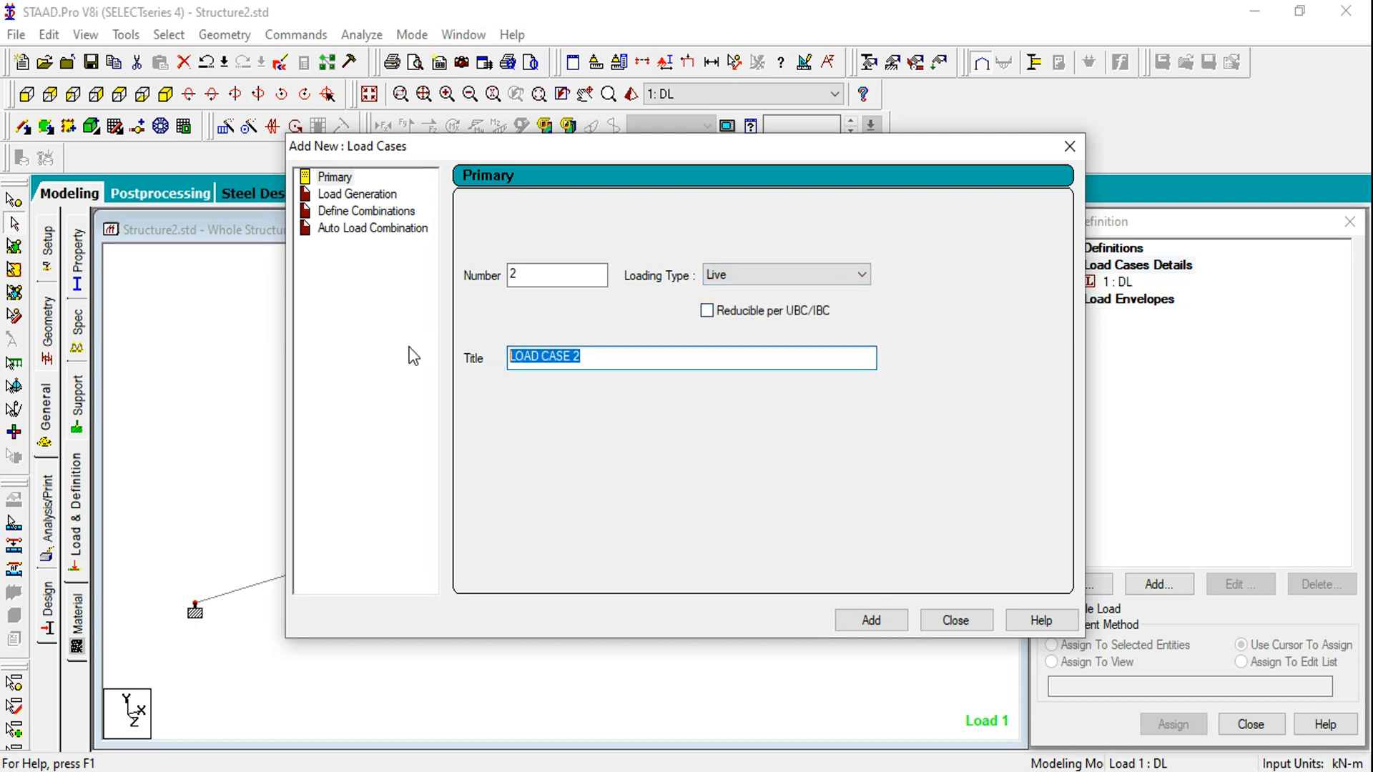
type("LL")
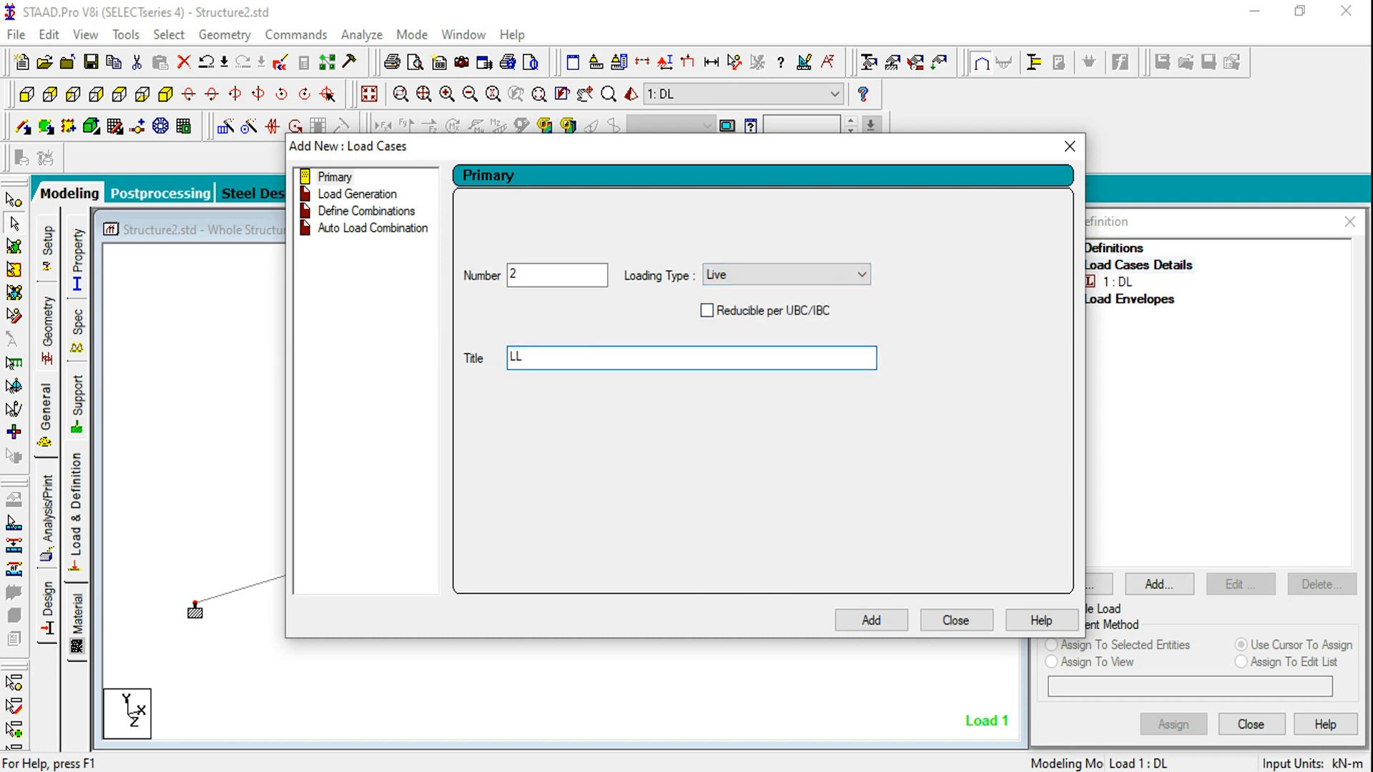
left_click(861, 620)
left_click(950, 622)
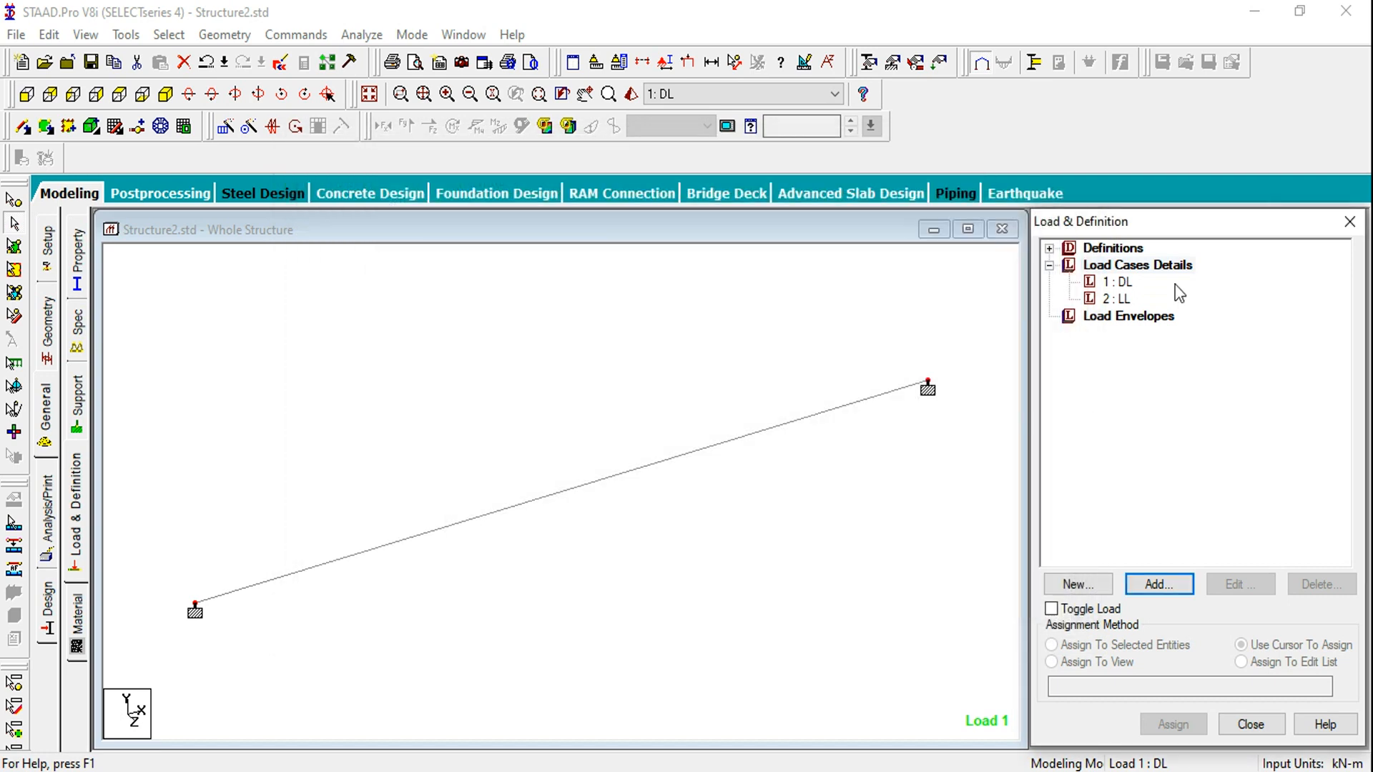
Add a selfweight load in the Y direction with factor -1 to load case 1: DL
left_click(1117, 281)
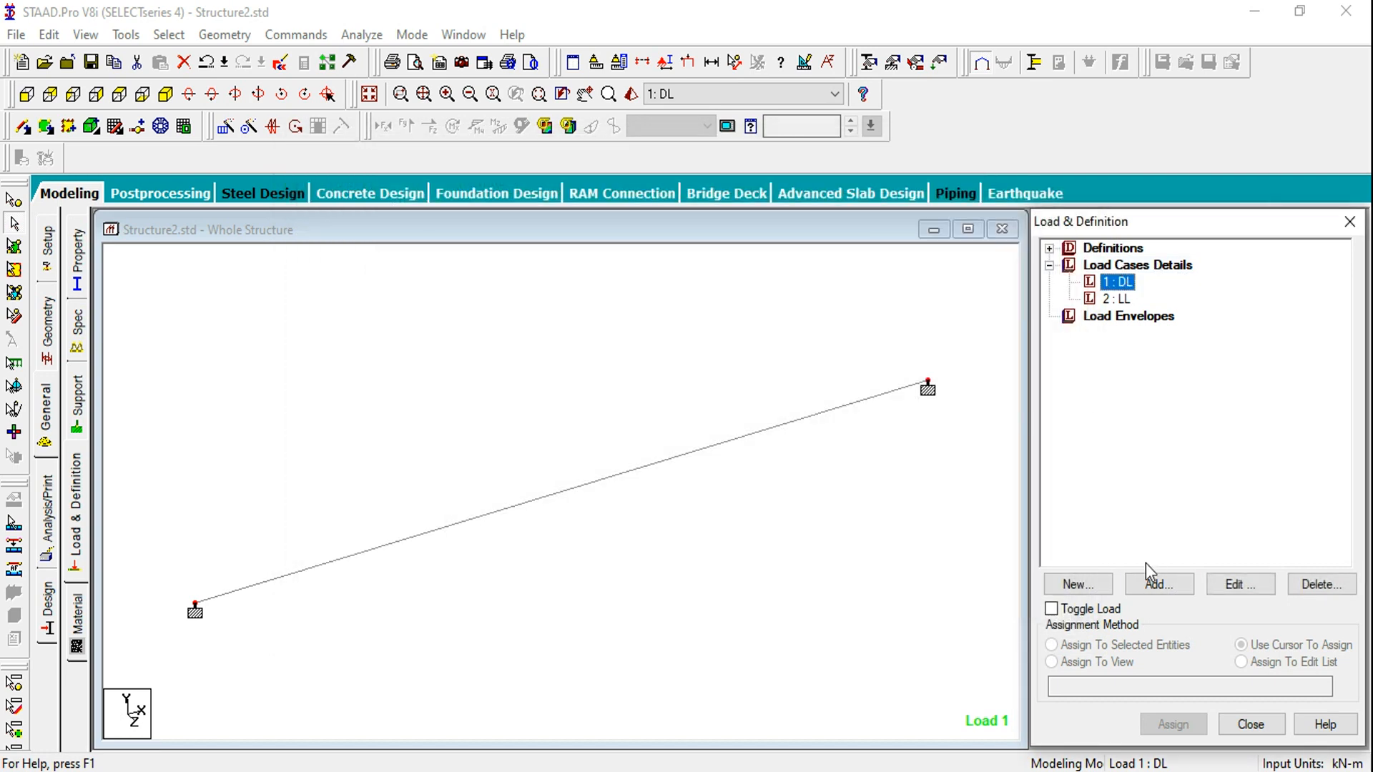
left_click(1159, 584)
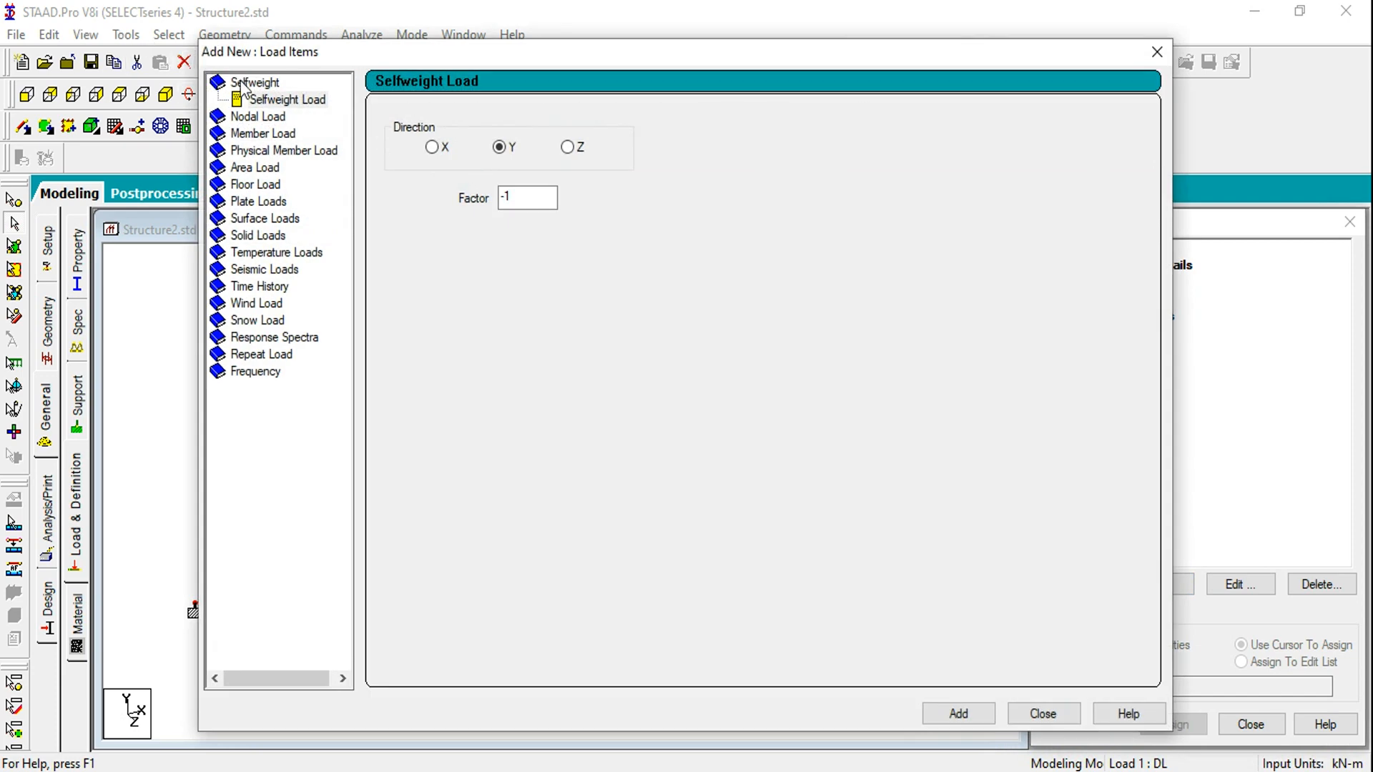
left_click(250, 83)
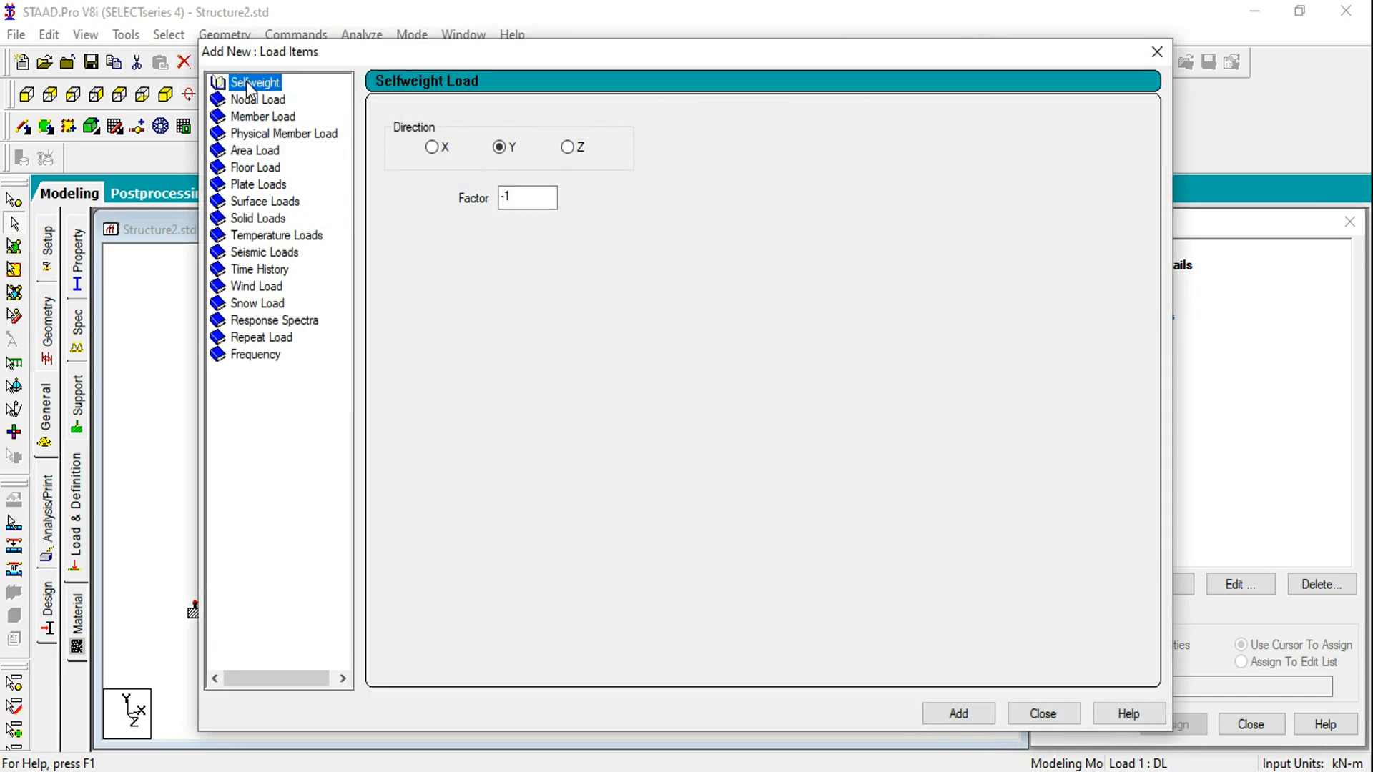
left_click(256, 98)
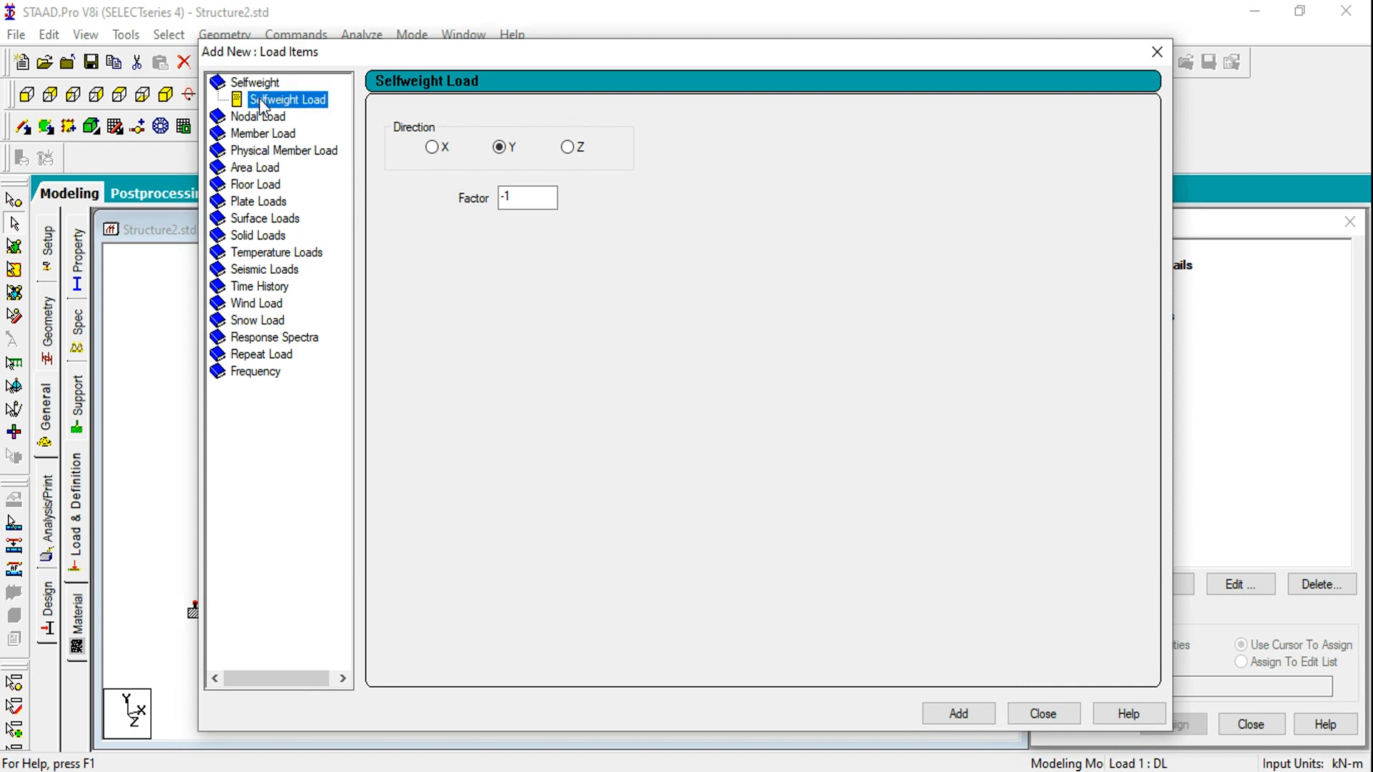
left_click(523, 195)
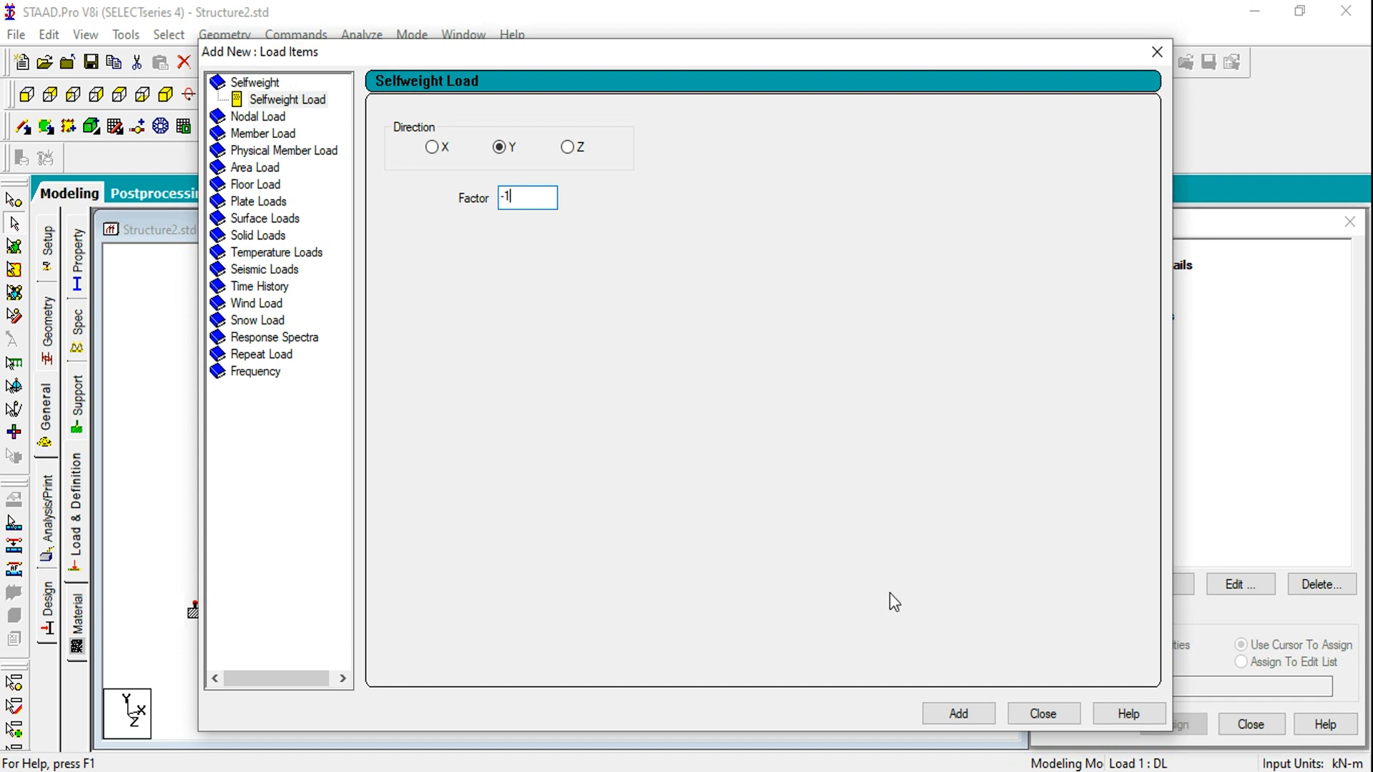
left_click(950, 715)
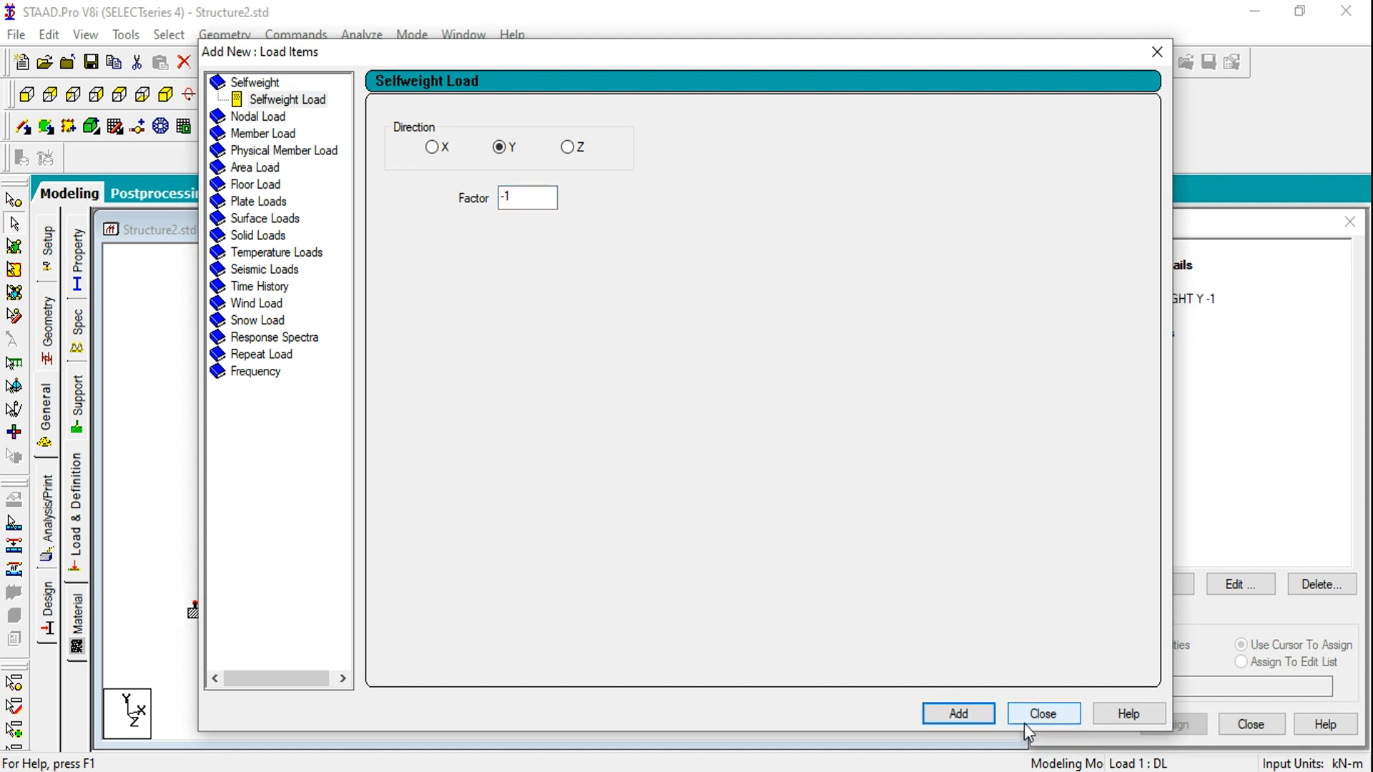
left_click(1027, 717)
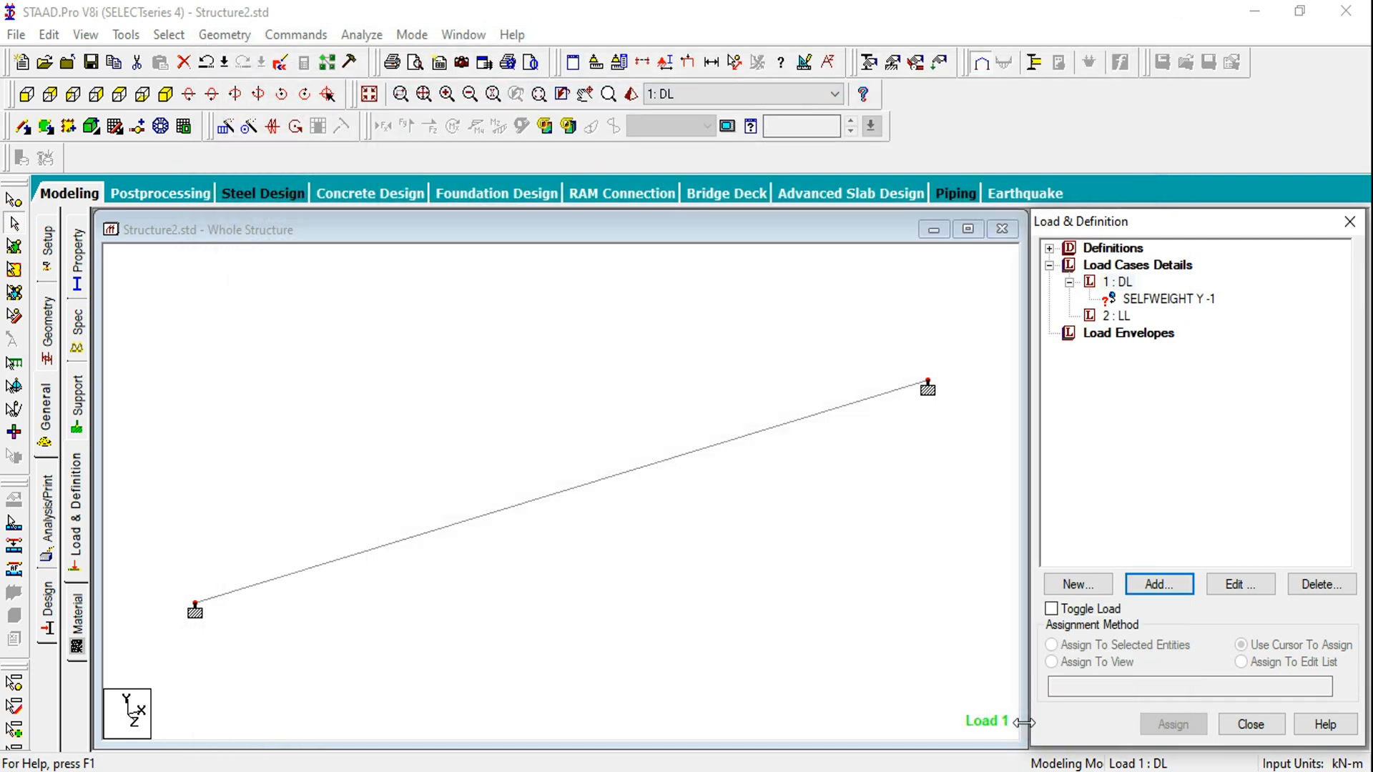
Assign the selfweight load to the beam using the Assign To View method
left_click(1156, 300)
left_click(1089, 664)
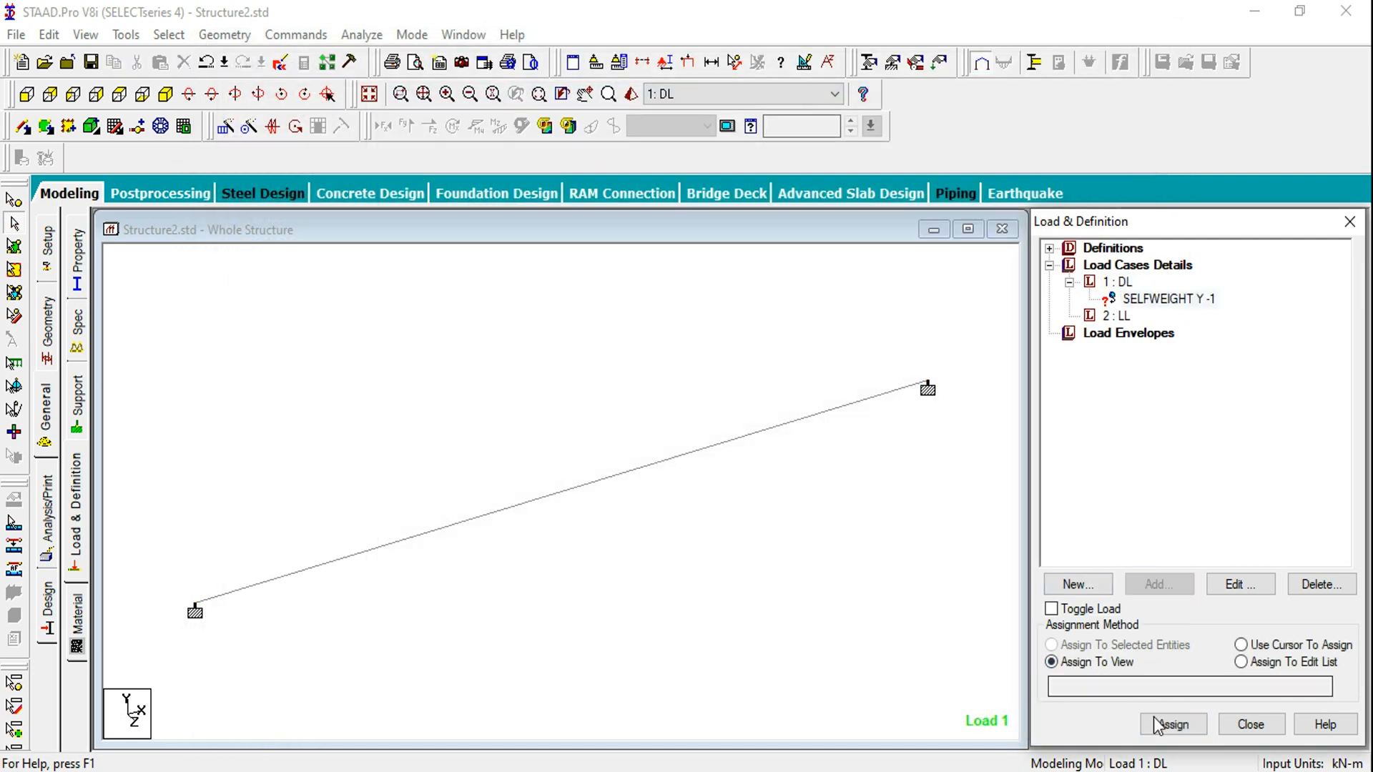
left_click(1173, 724)
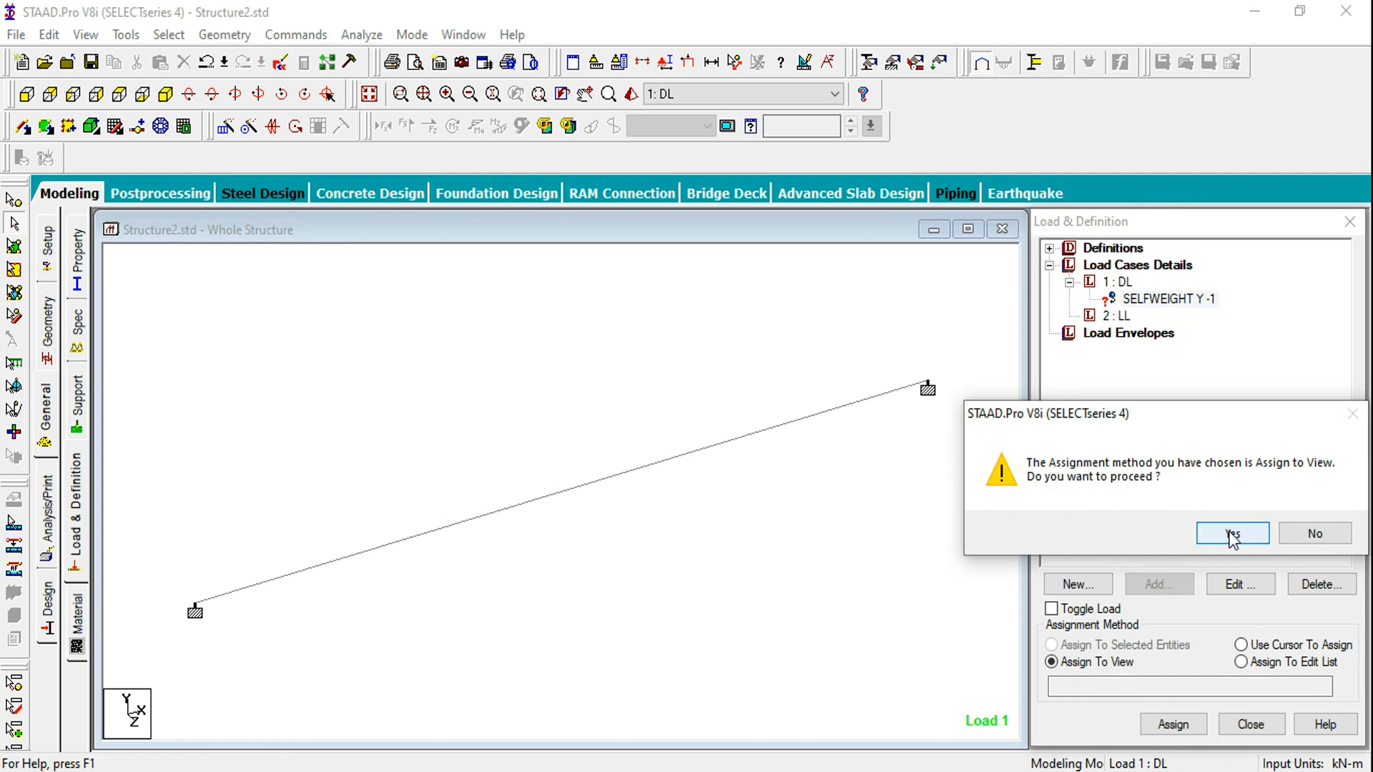
left_click(1208, 534)
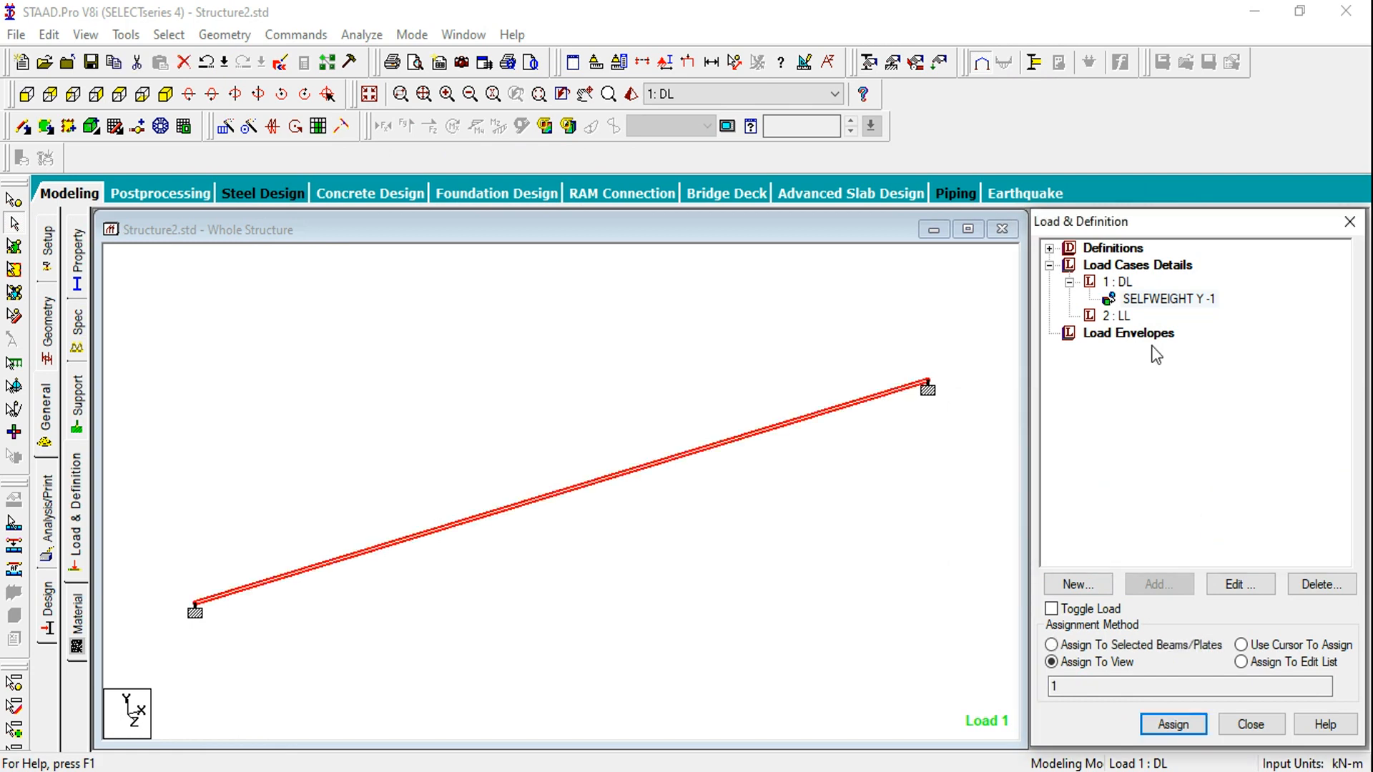
Add a linear varying member load to load case 2: LL, with W1 -2 kN/m and W2 -6 kN/m in local Y
left_click(1115, 315)
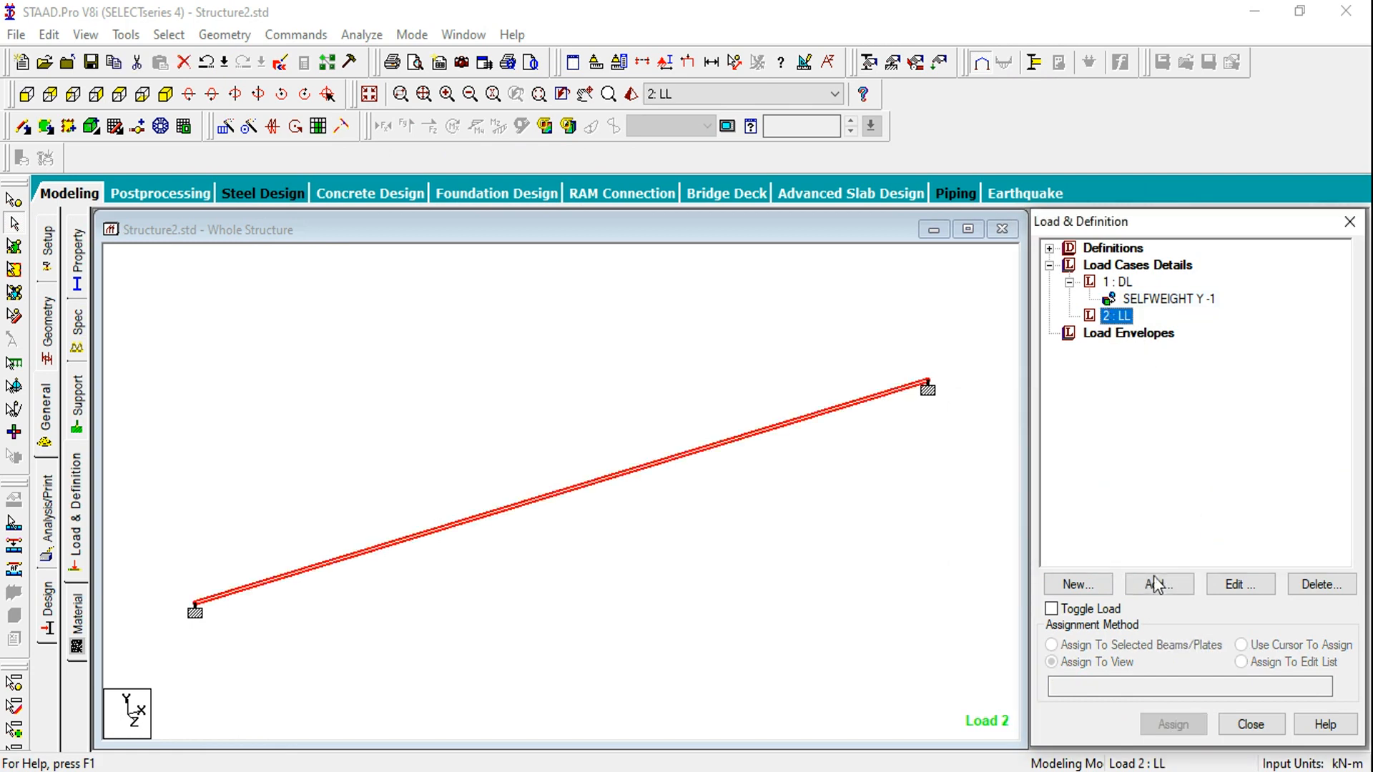
left_click(1158, 592)
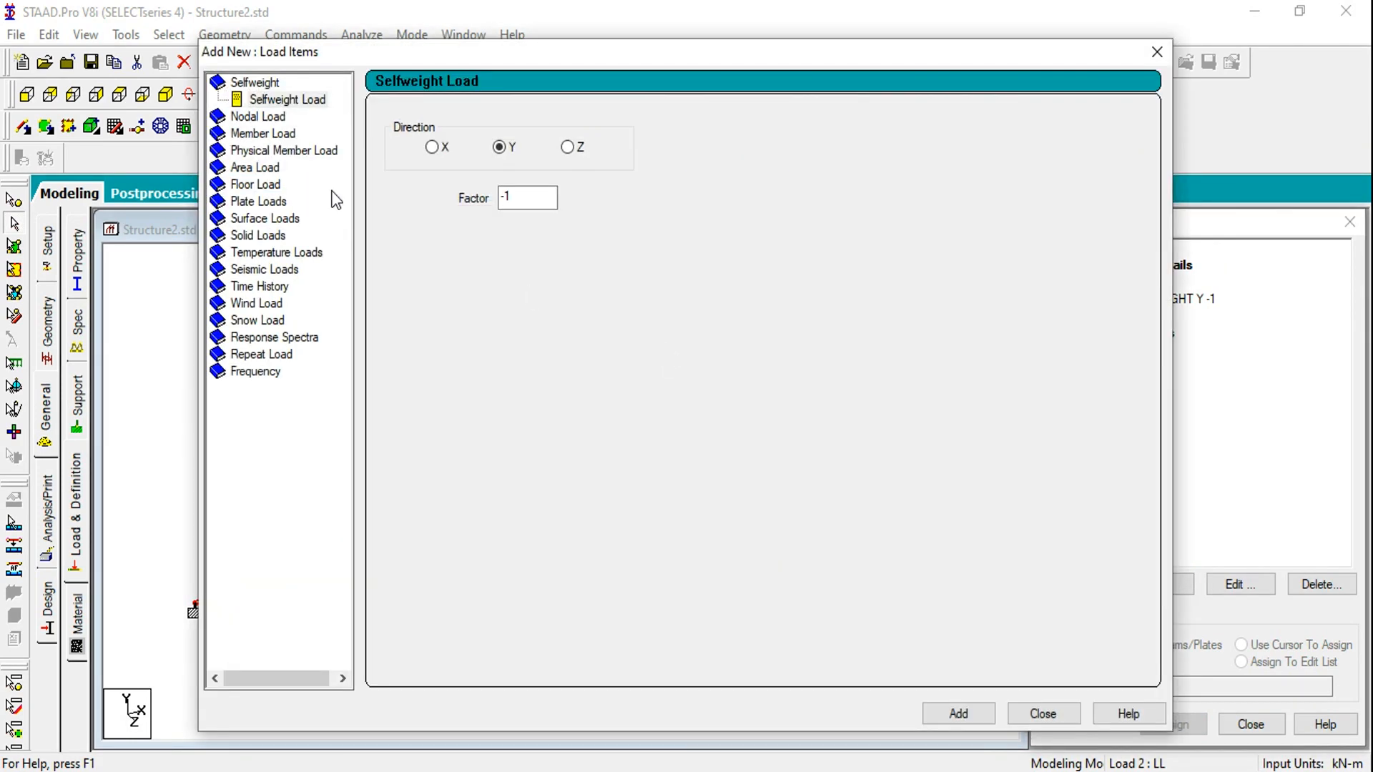
left_click(269, 135)
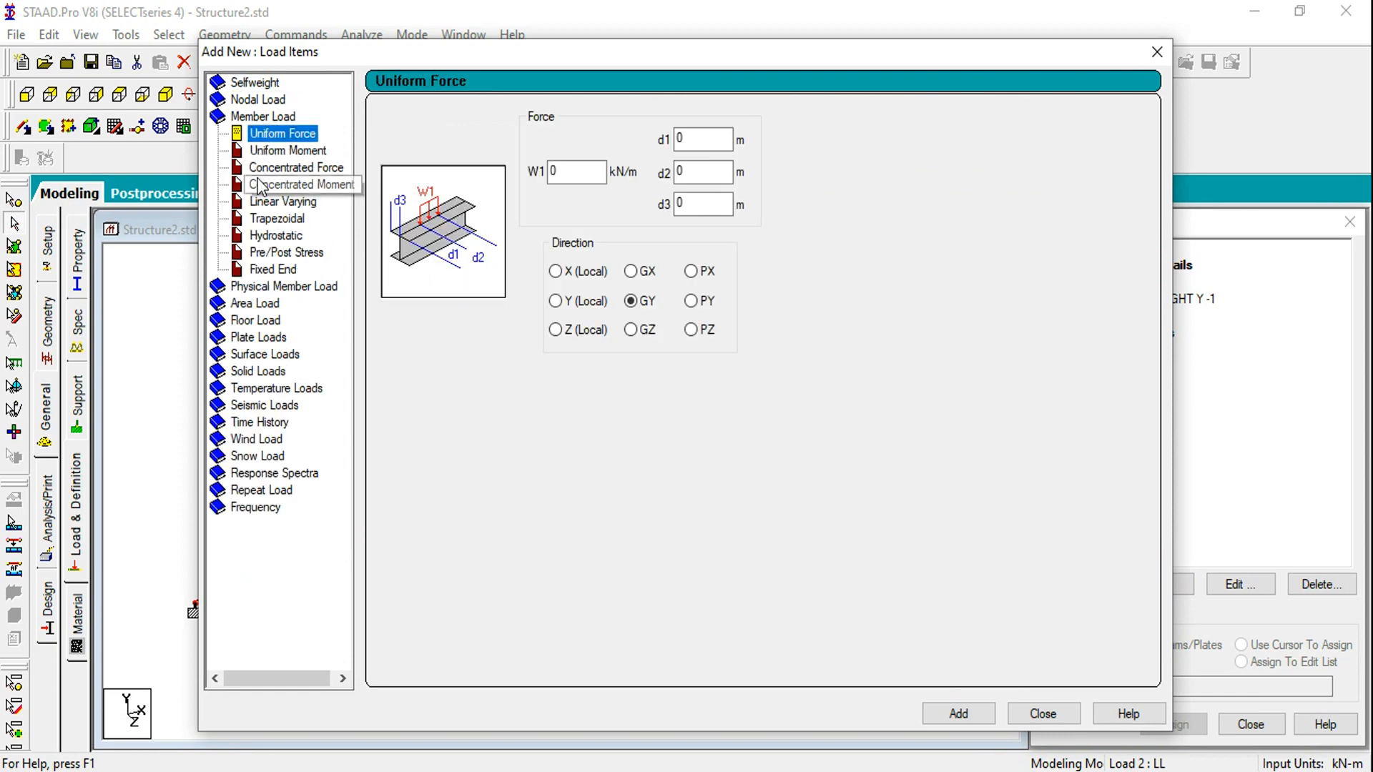
left_click(268, 221)
key("Up")
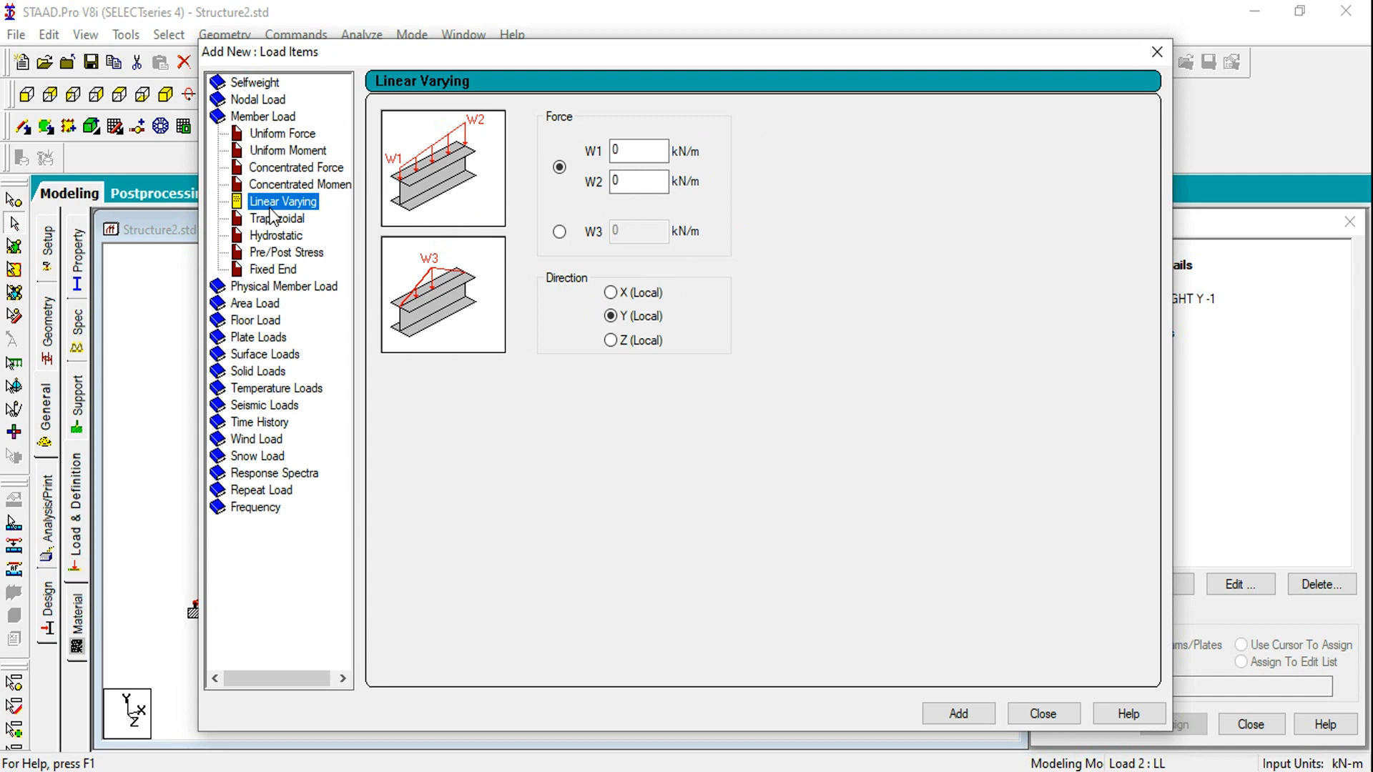
left_click(270, 221)
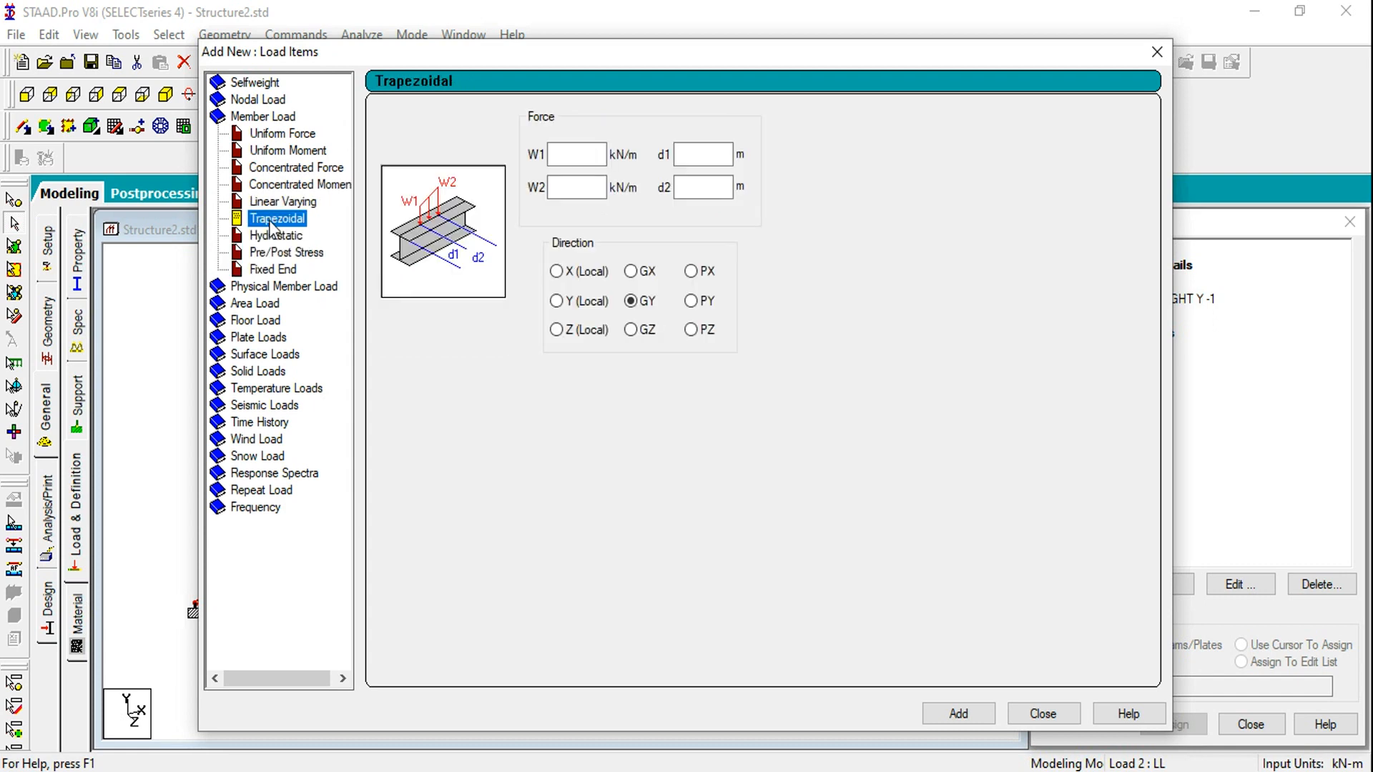
left_click(279, 202)
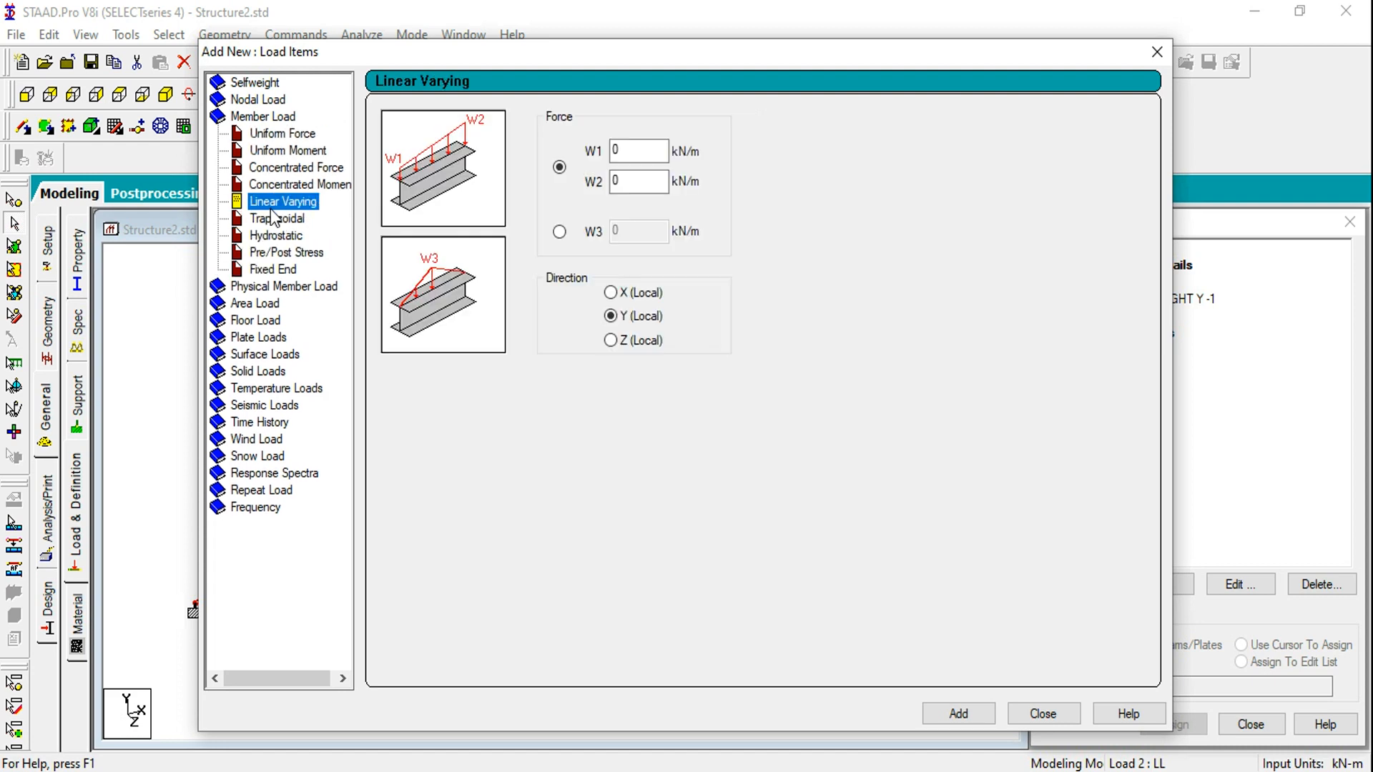
left_click(634, 154)
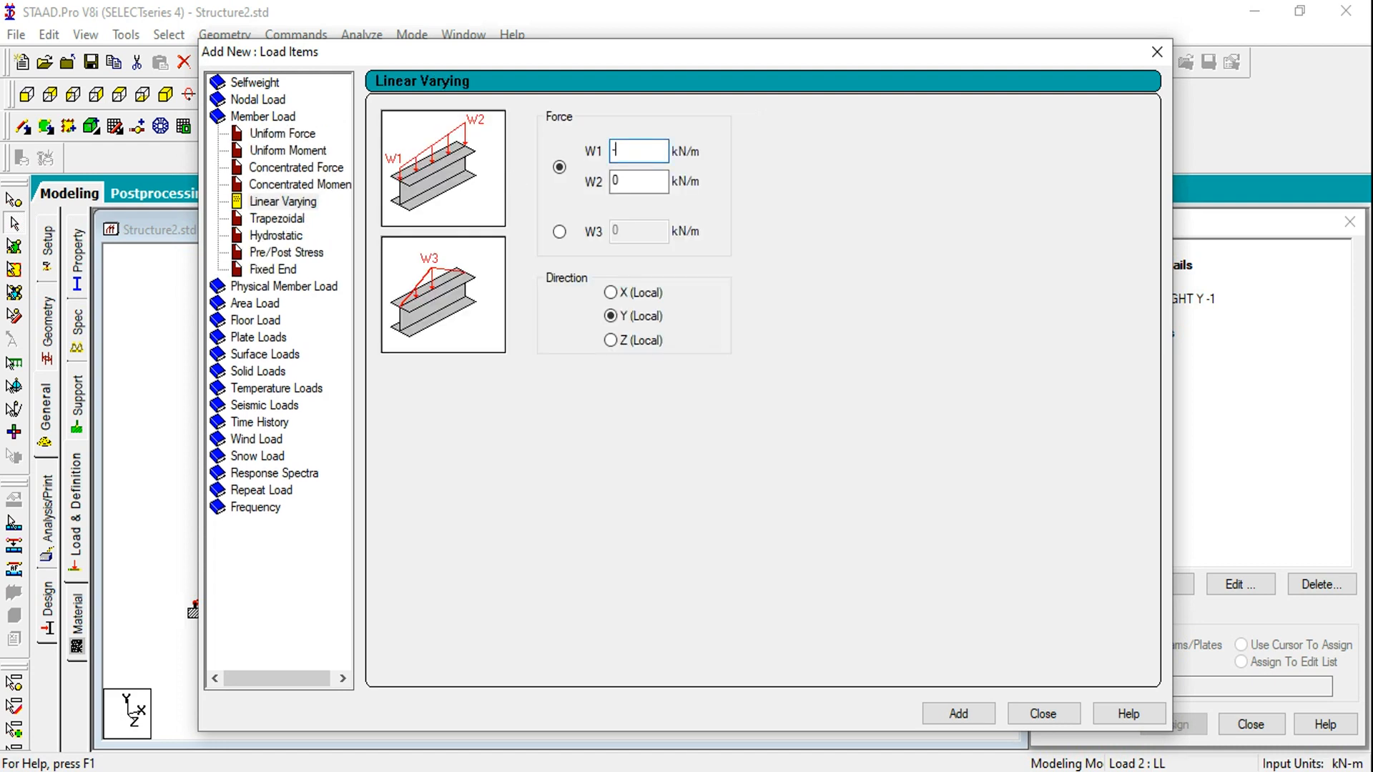
left_click(648, 184)
left_click(943, 720)
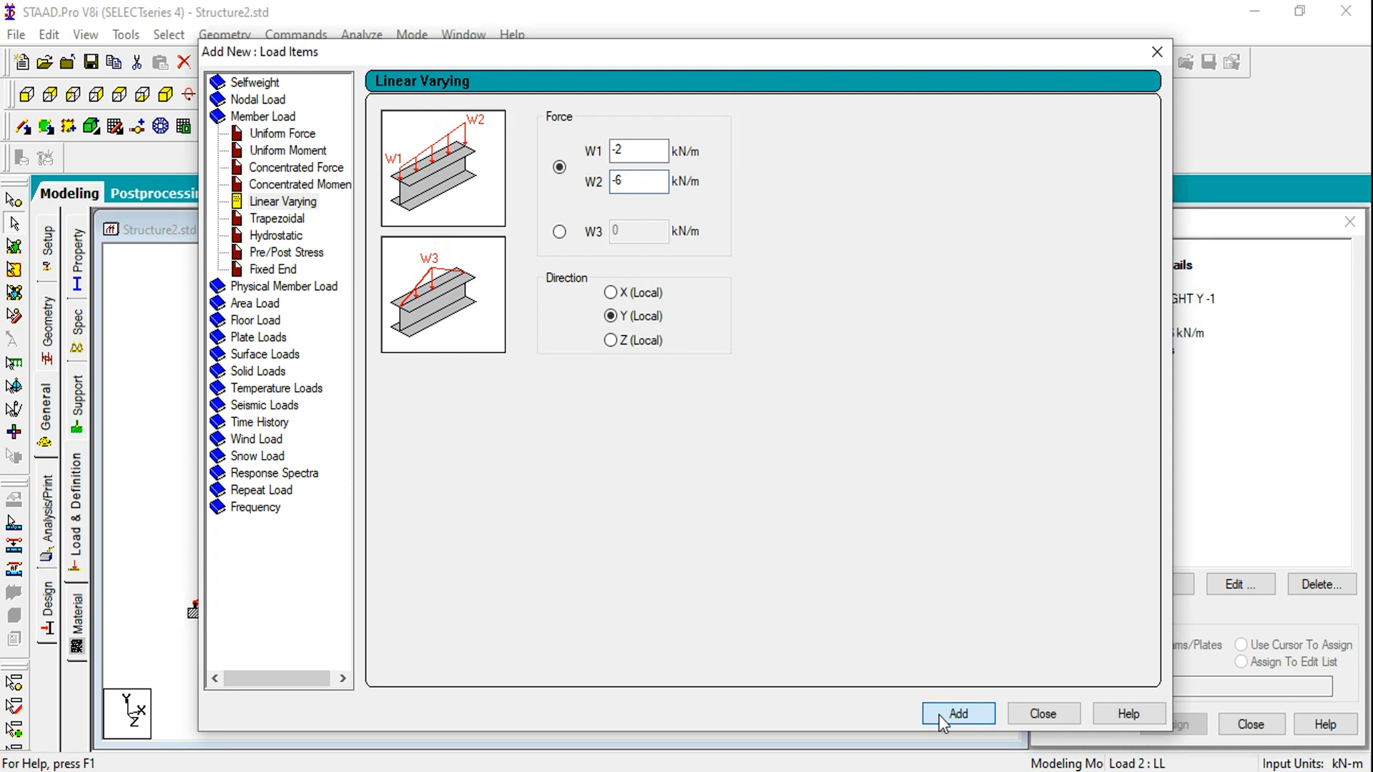
left_click(1042, 714)
Assign the linear varying load to the beam using Assign To View and display the loaded beam from the front
left_click(1162, 333)
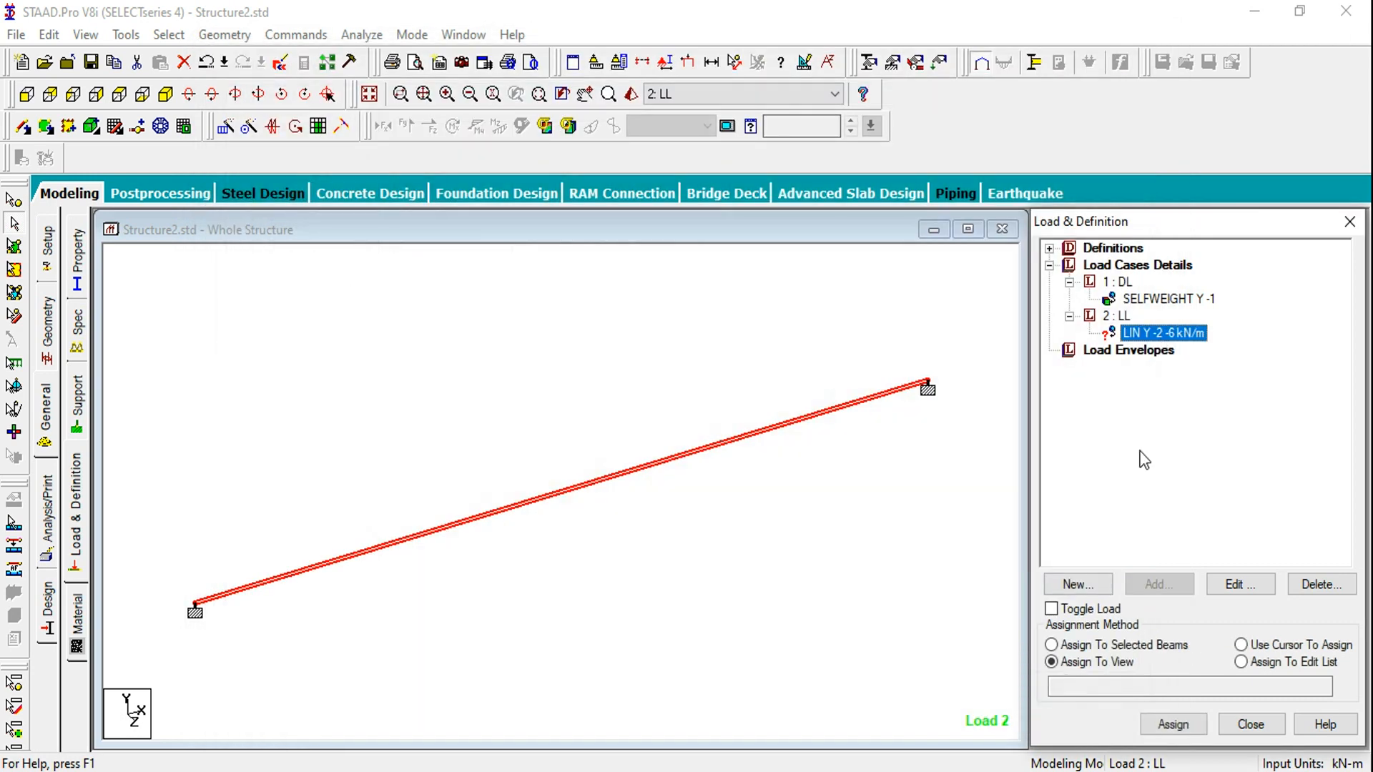
left_click(1173, 724)
left_click(1219, 529)
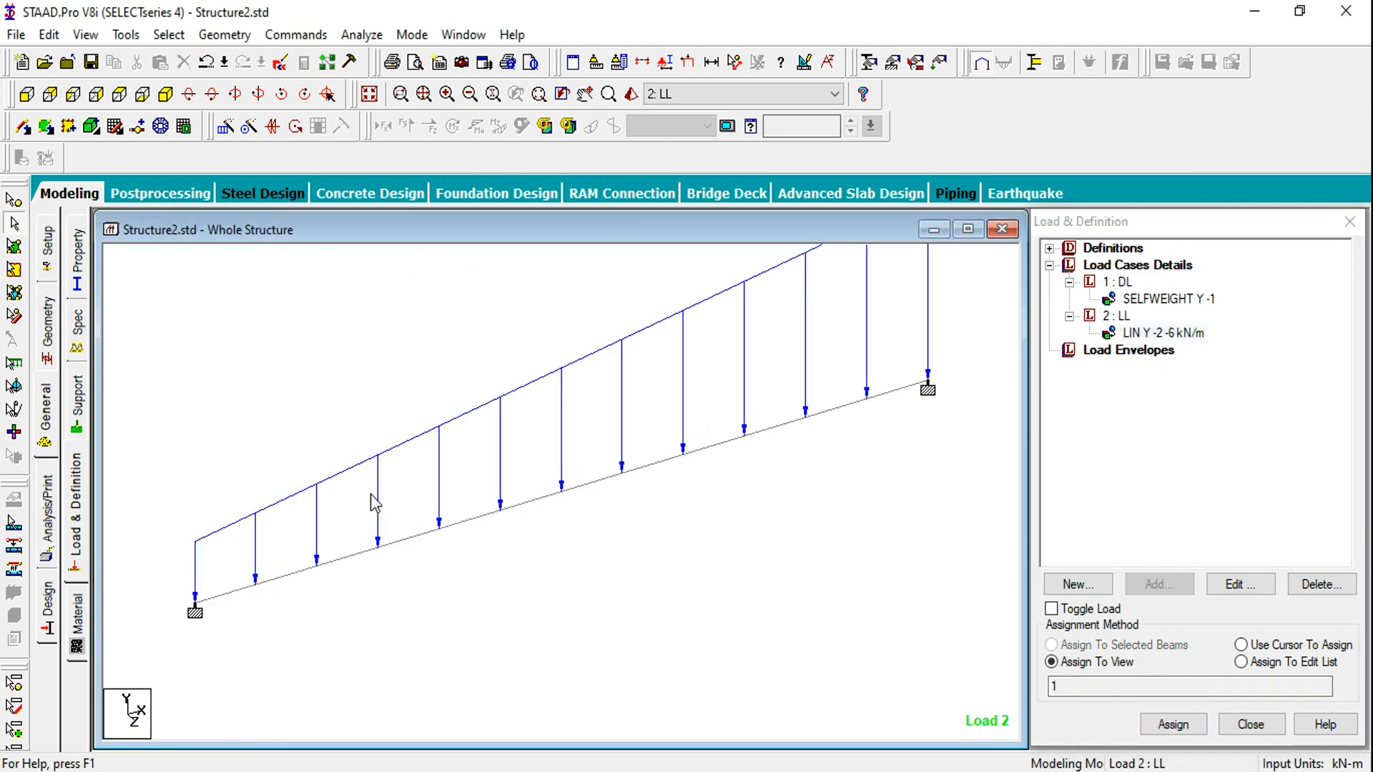
left_click(470, 93)
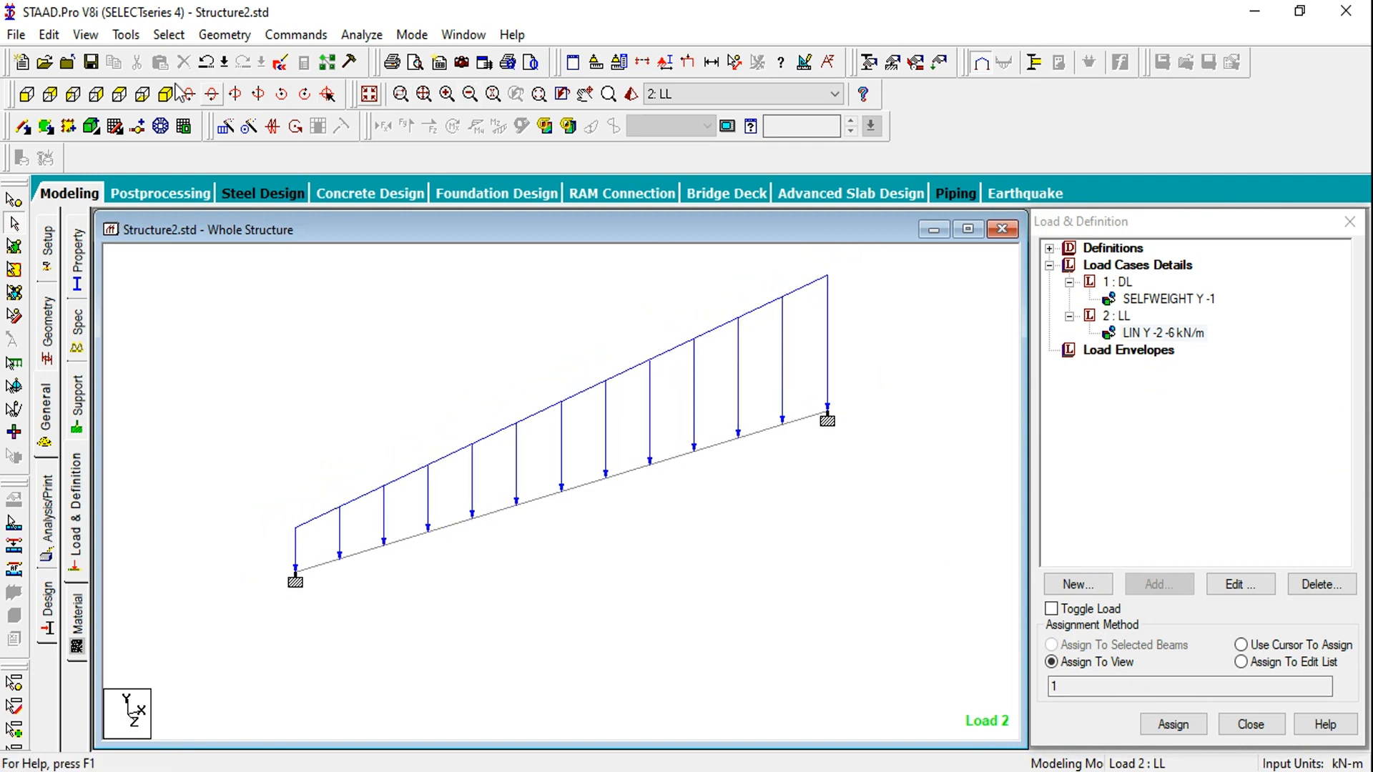
left_click(26, 94)
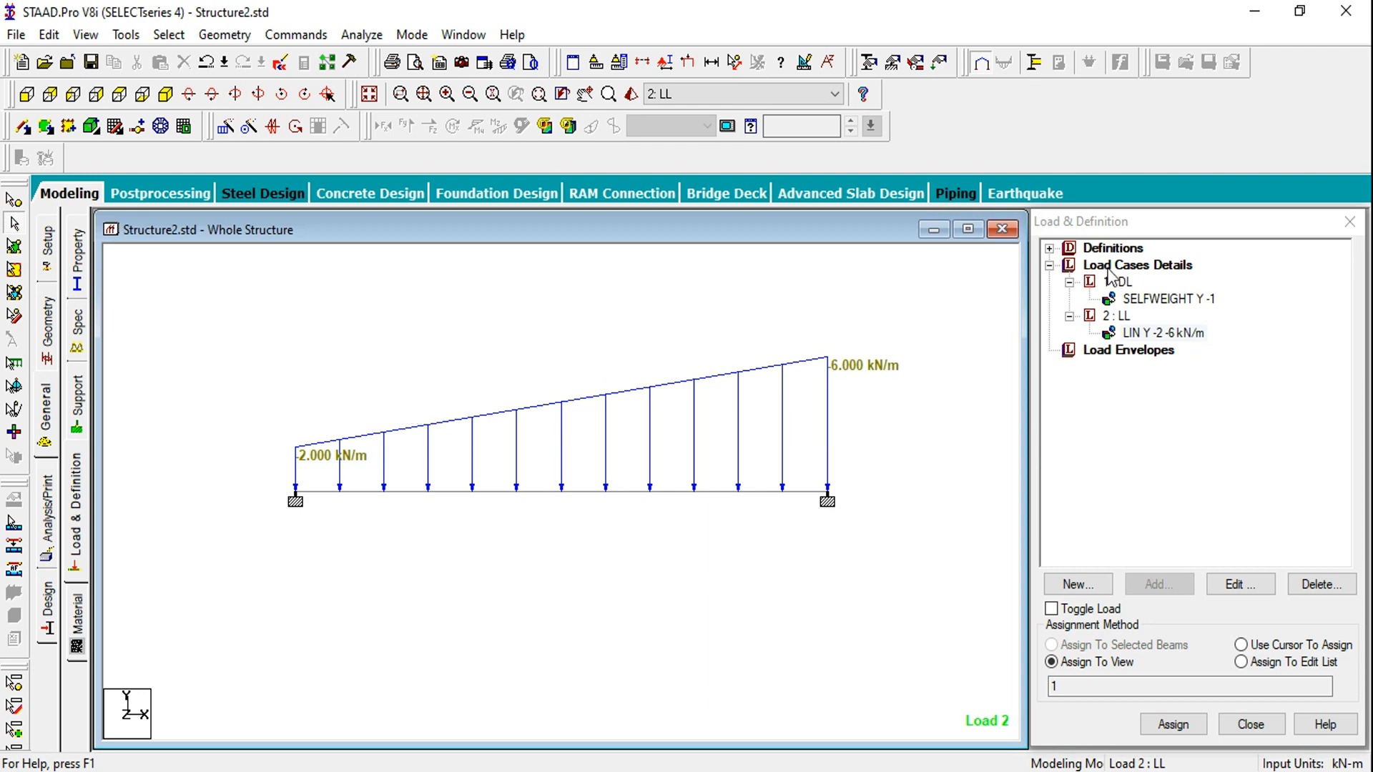
Generate and add automatic load combinations using the Indian Code and the Genral_Structures category
left_click(1109, 267)
left_click(1158, 585)
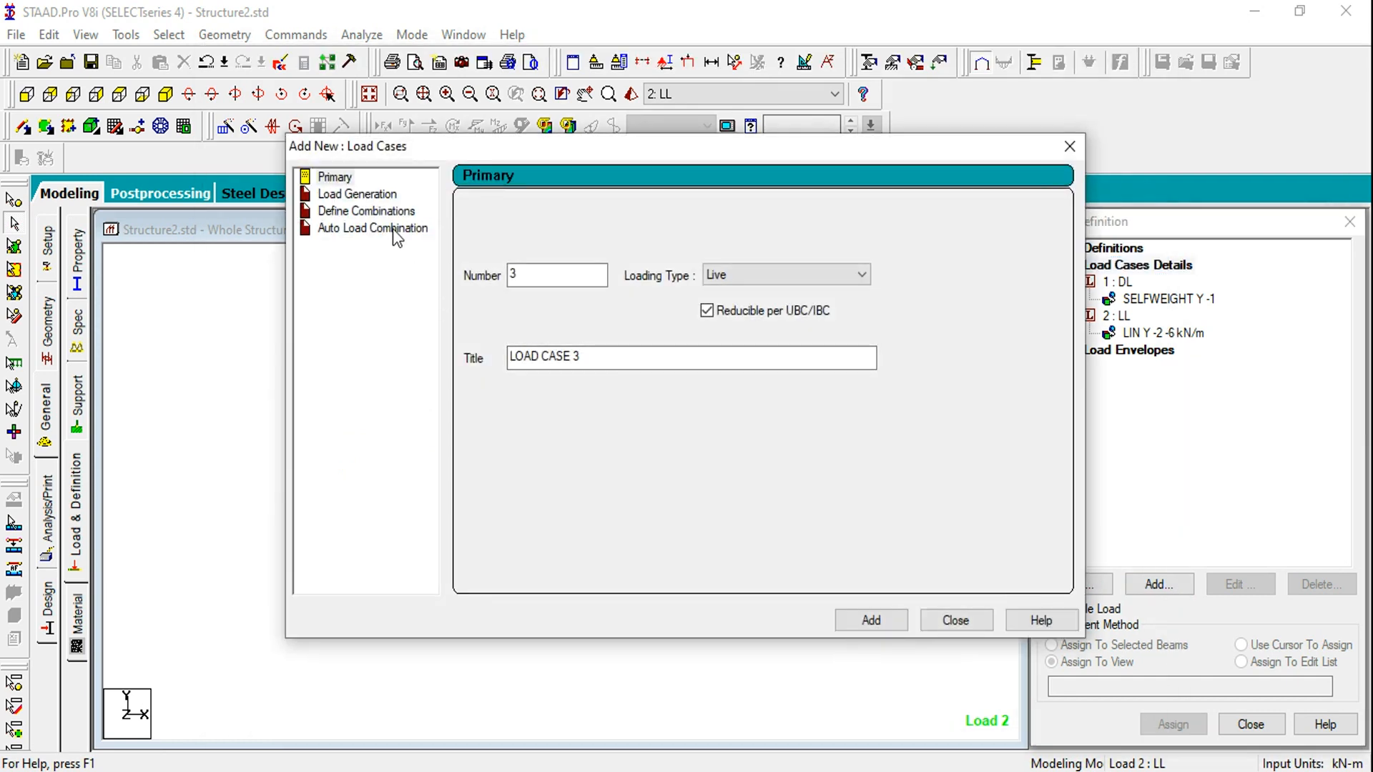
left_click(395, 232)
left_click(680, 216)
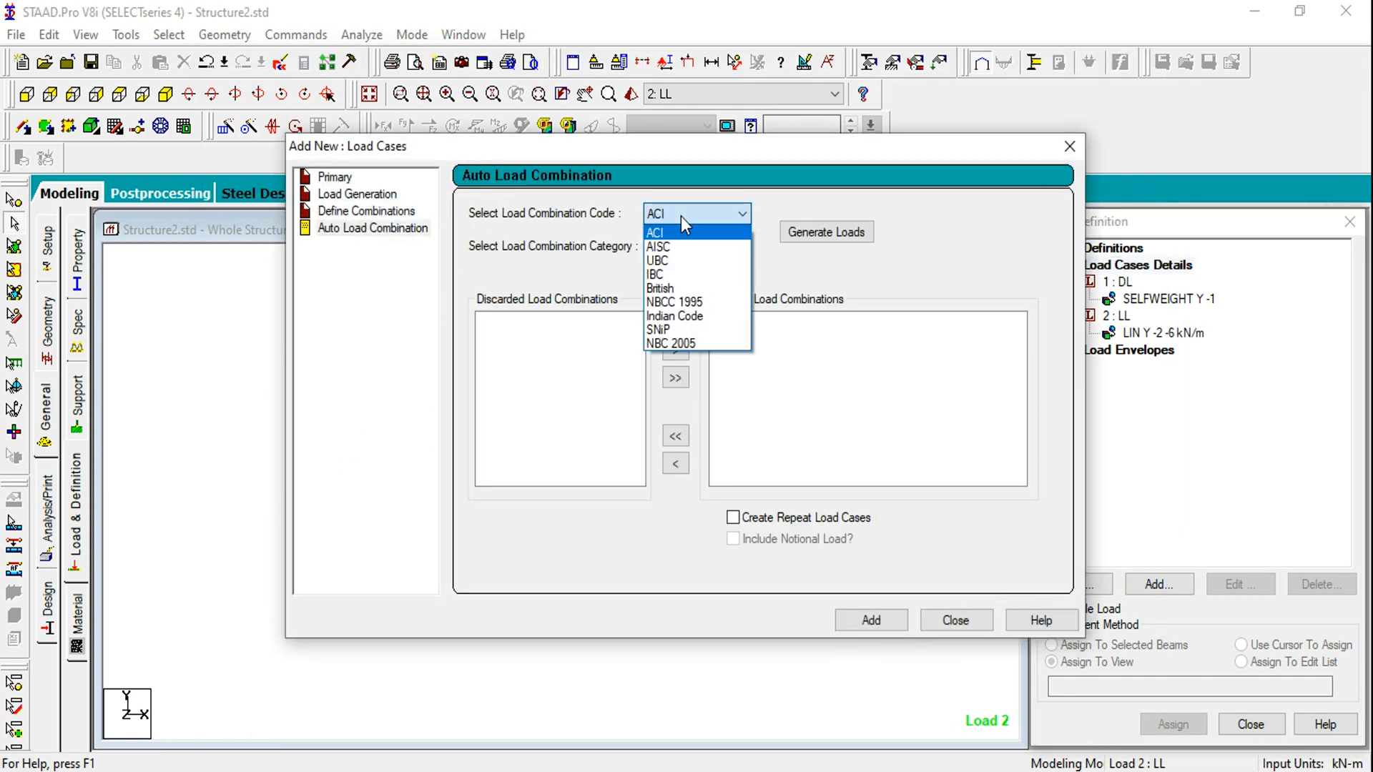
left_click(675, 318)
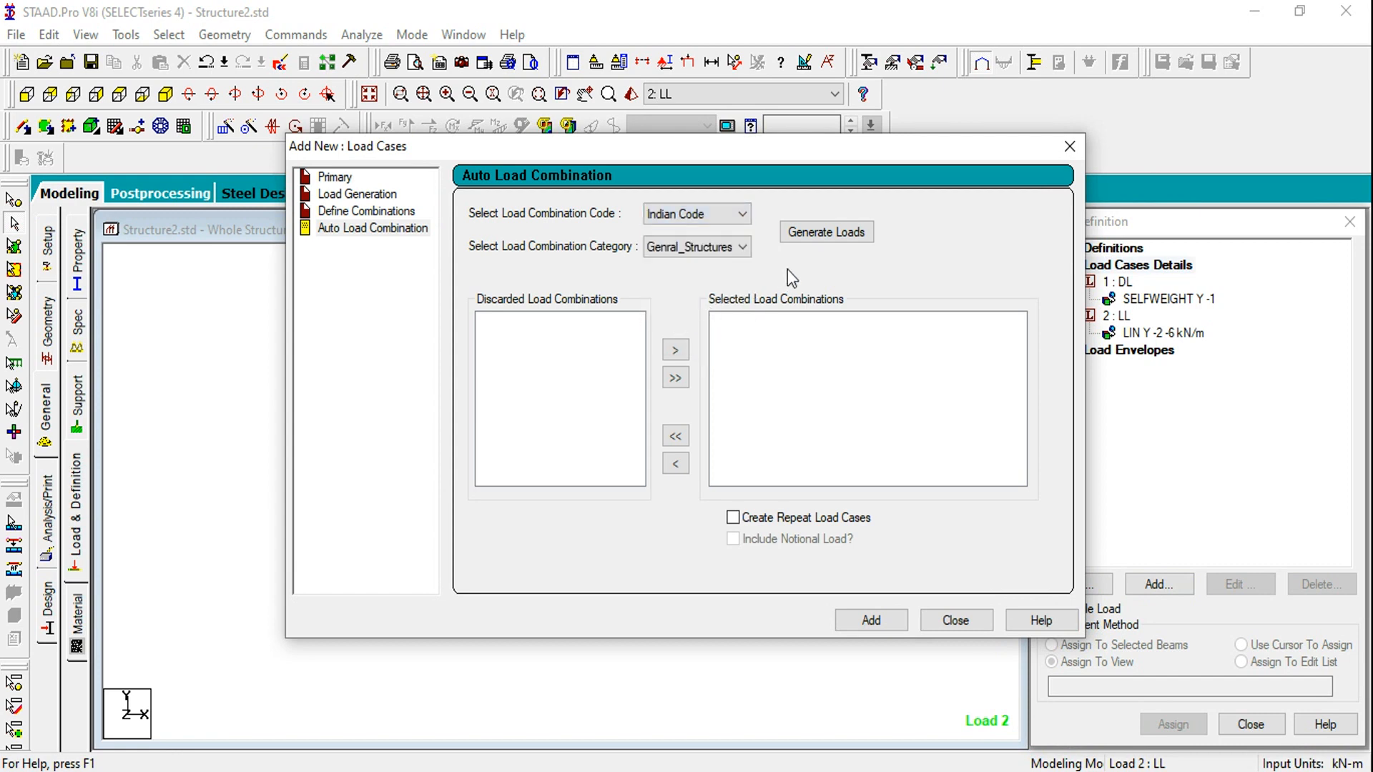
left_click(802, 230)
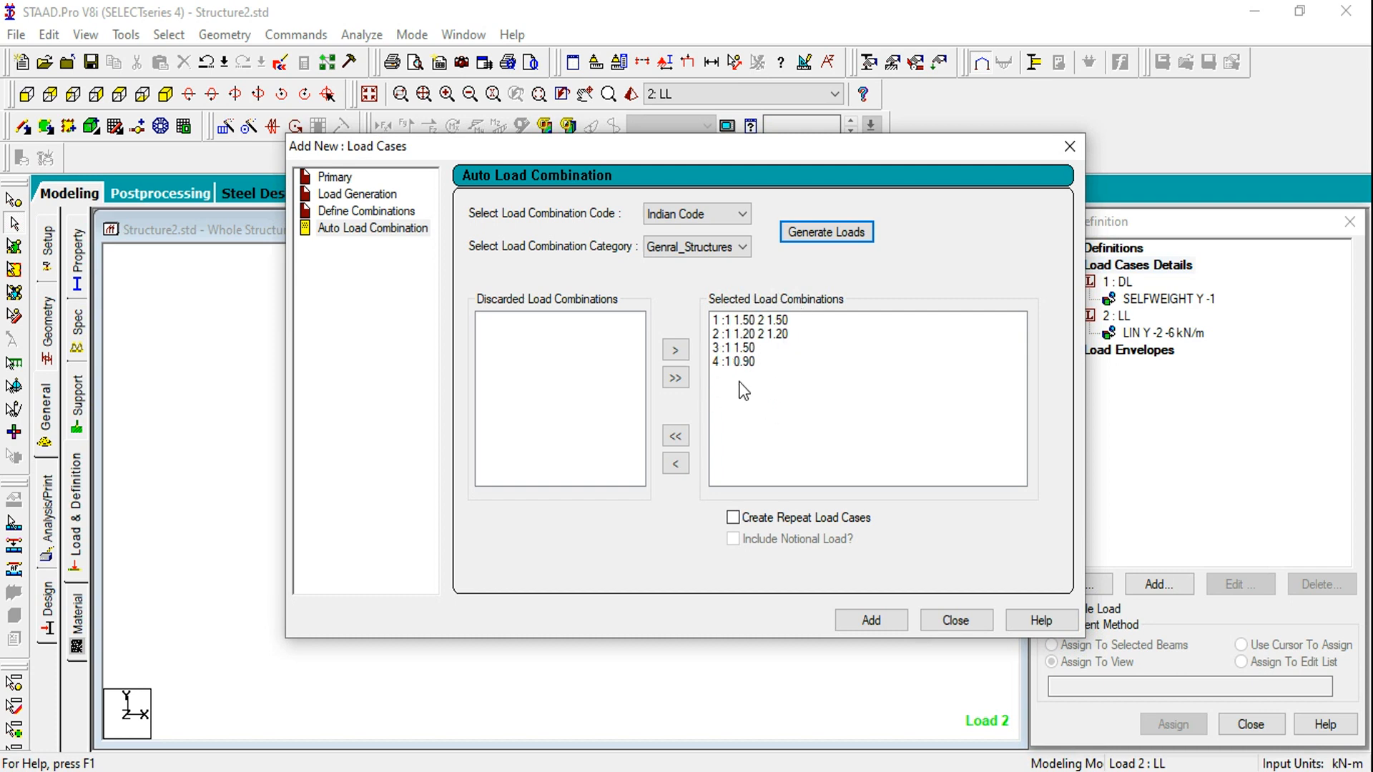
left_click(871, 625)
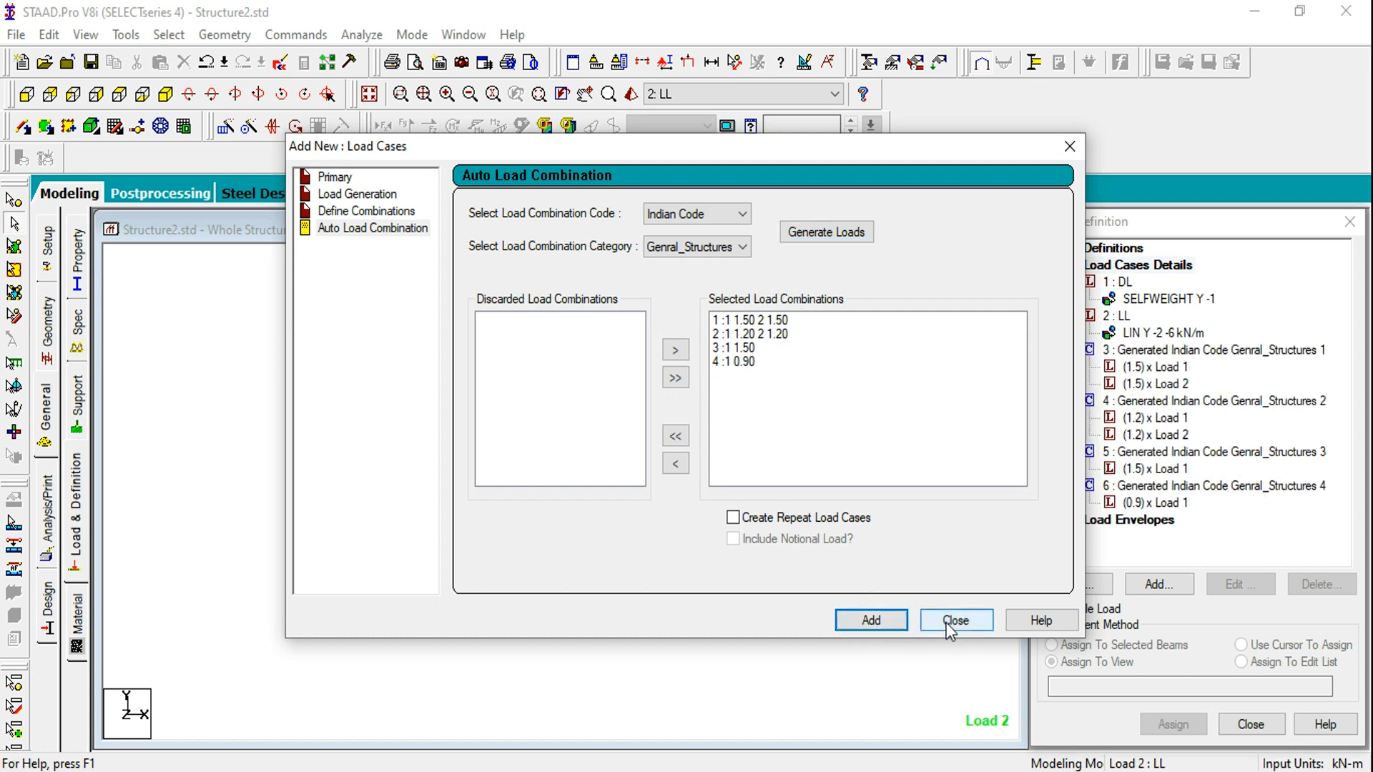
left_click(949, 620)
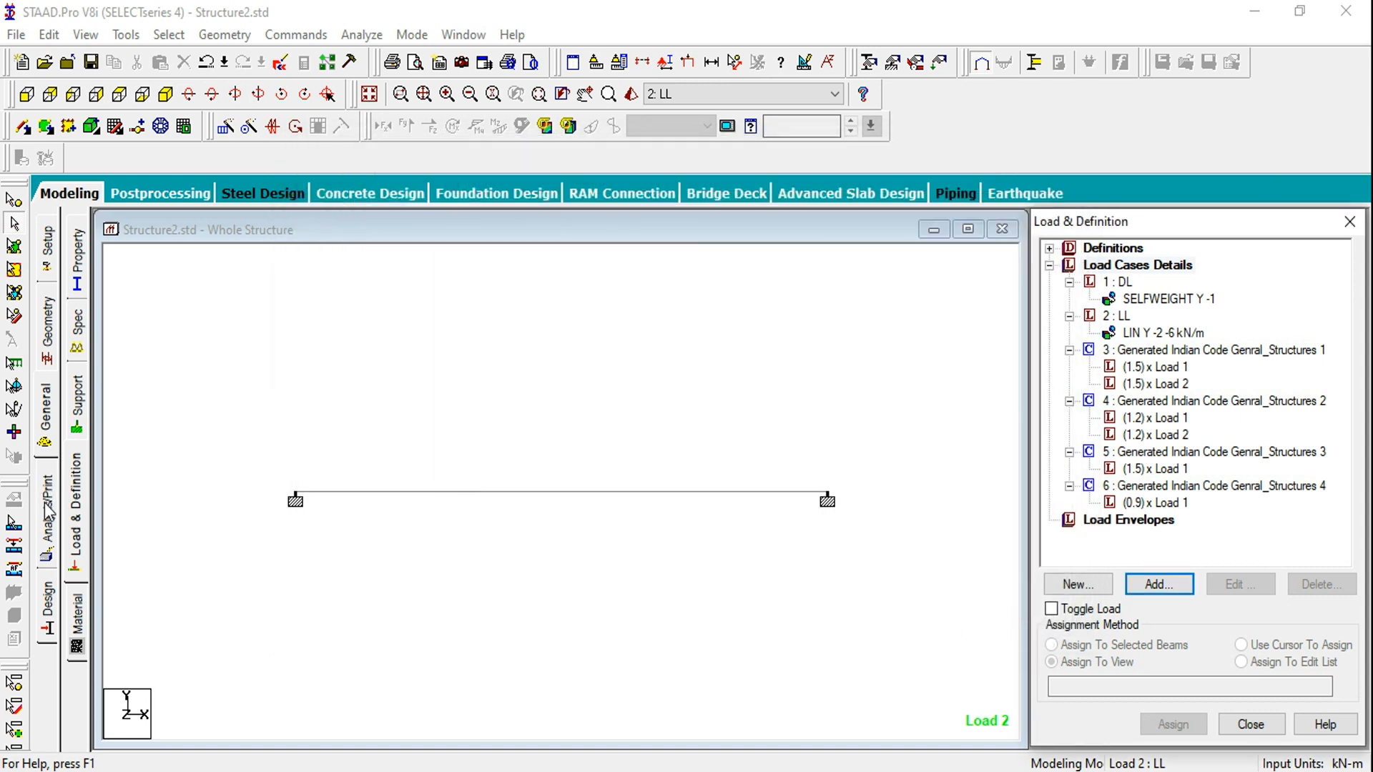
Add a Perform Analysis command with the print option All
left_click(48, 511)
left_click(587, 452)
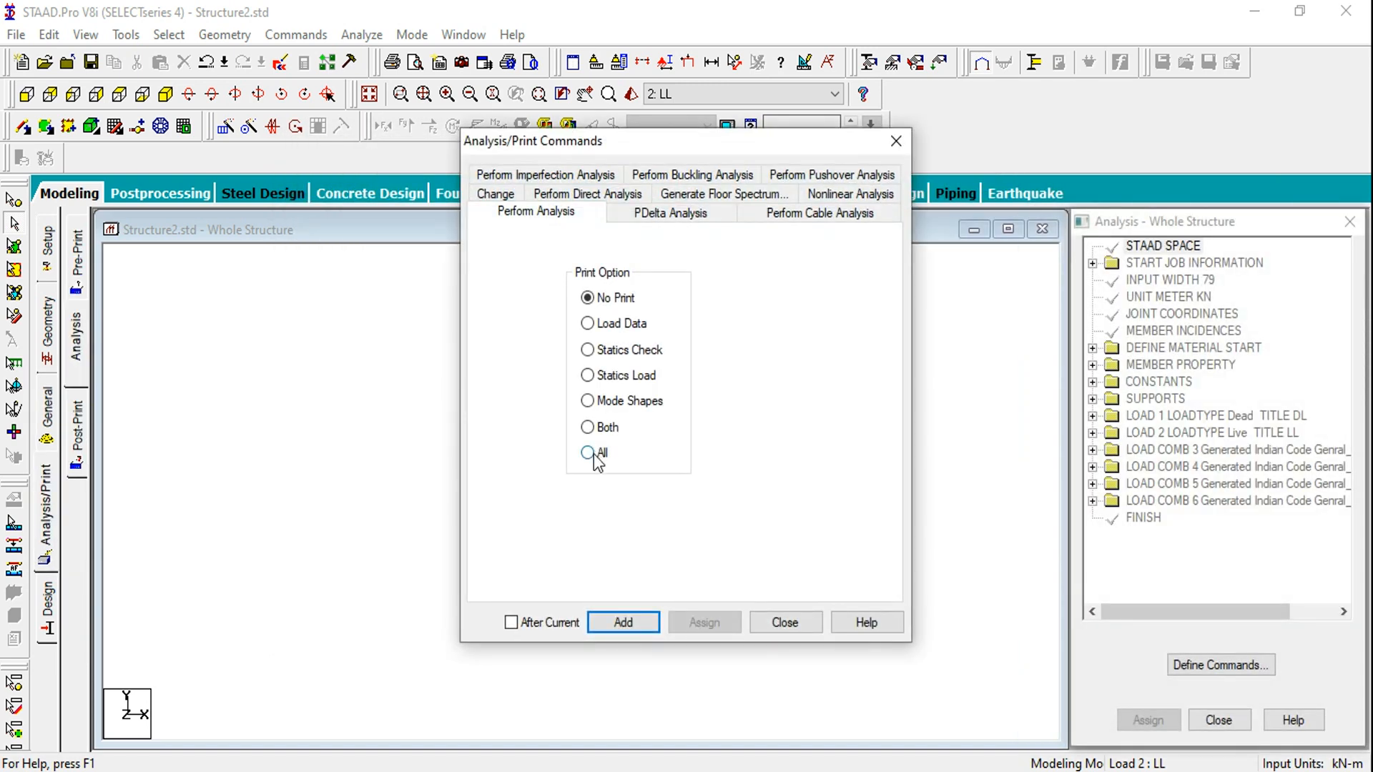
left_click(623, 622)
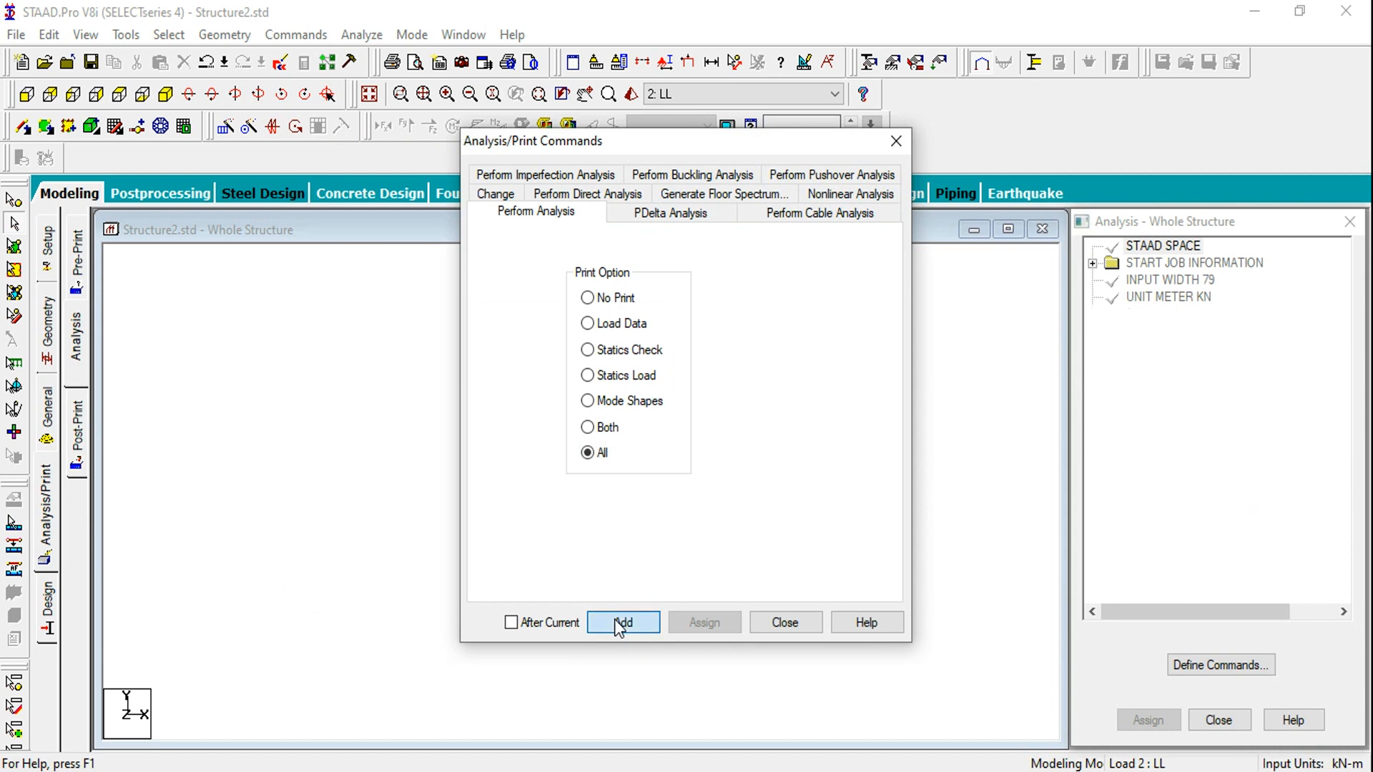
left_click(785, 624)
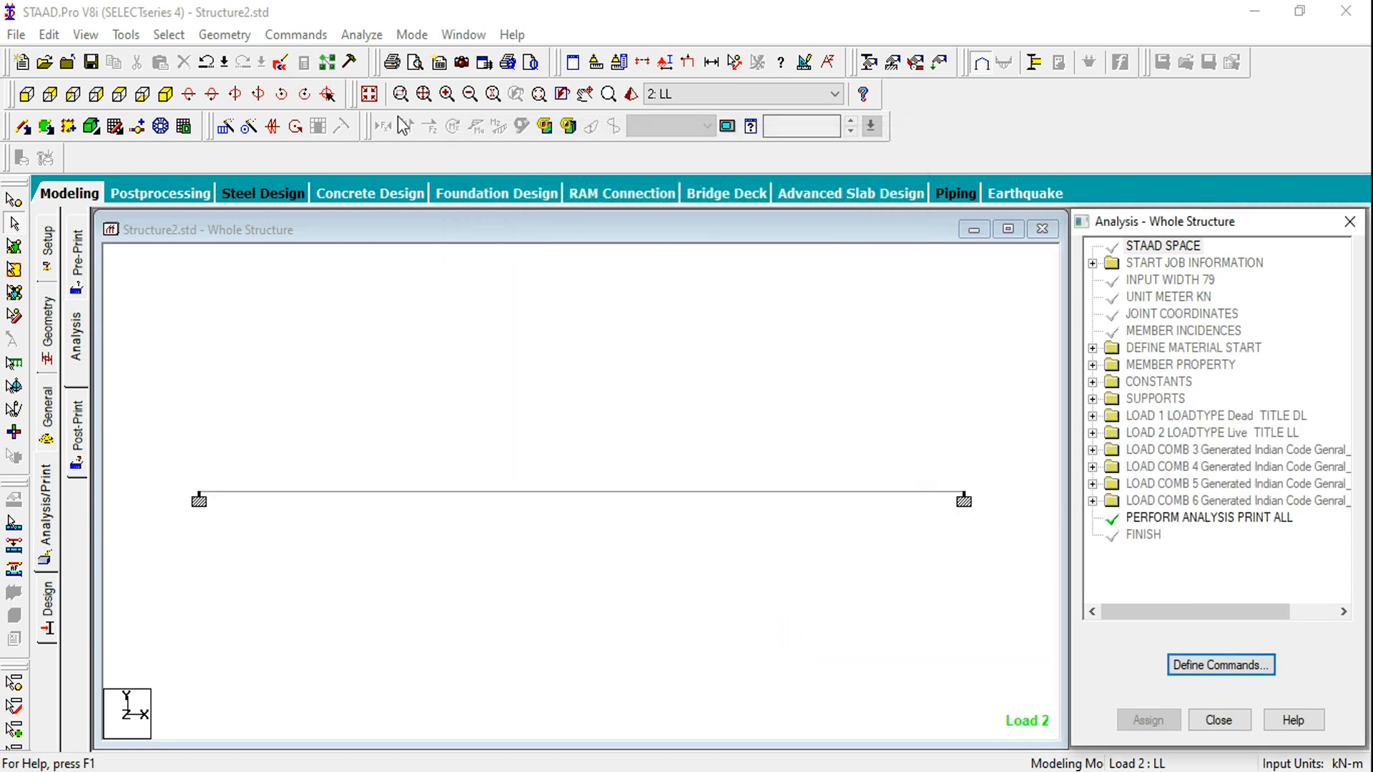
Run the analysis, saving the modified structure, and open the resulting output file
left_click(358, 36)
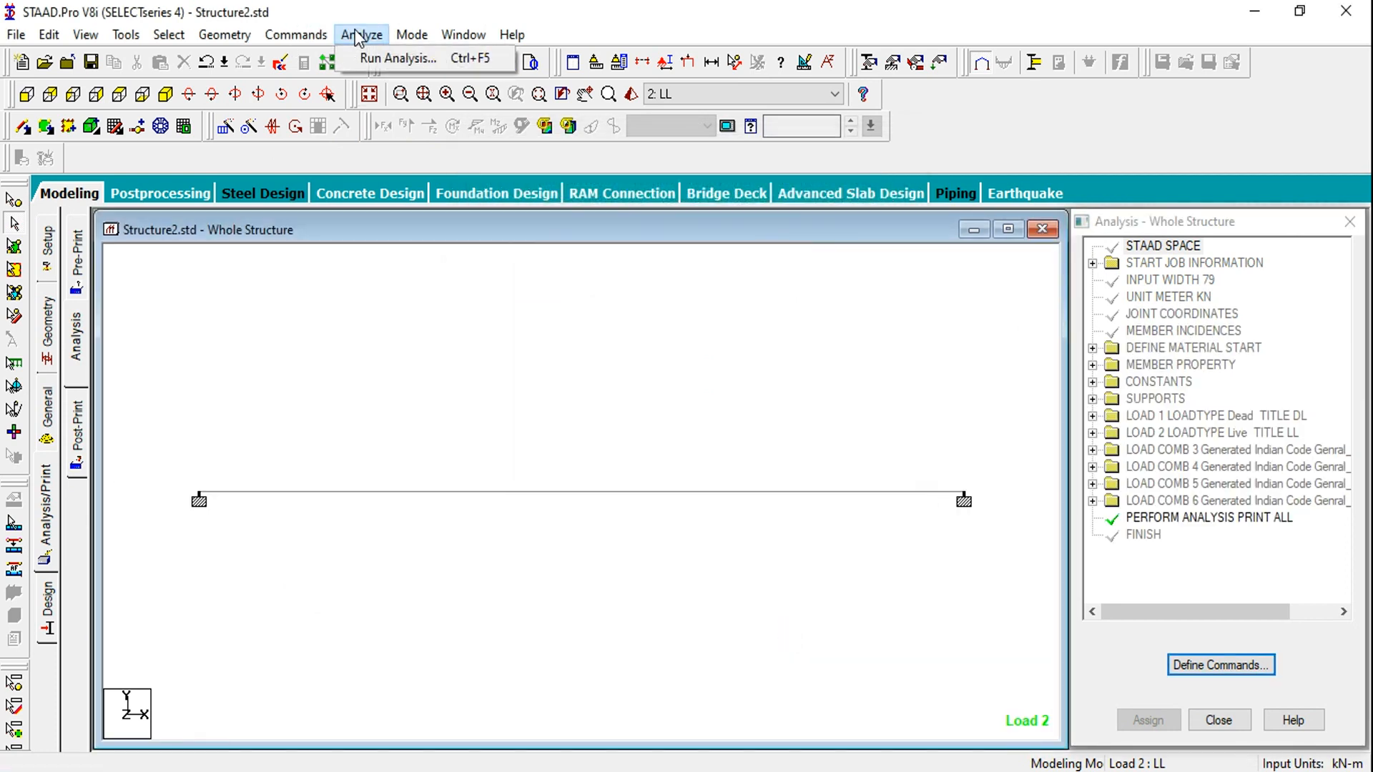
left_click(368, 61)
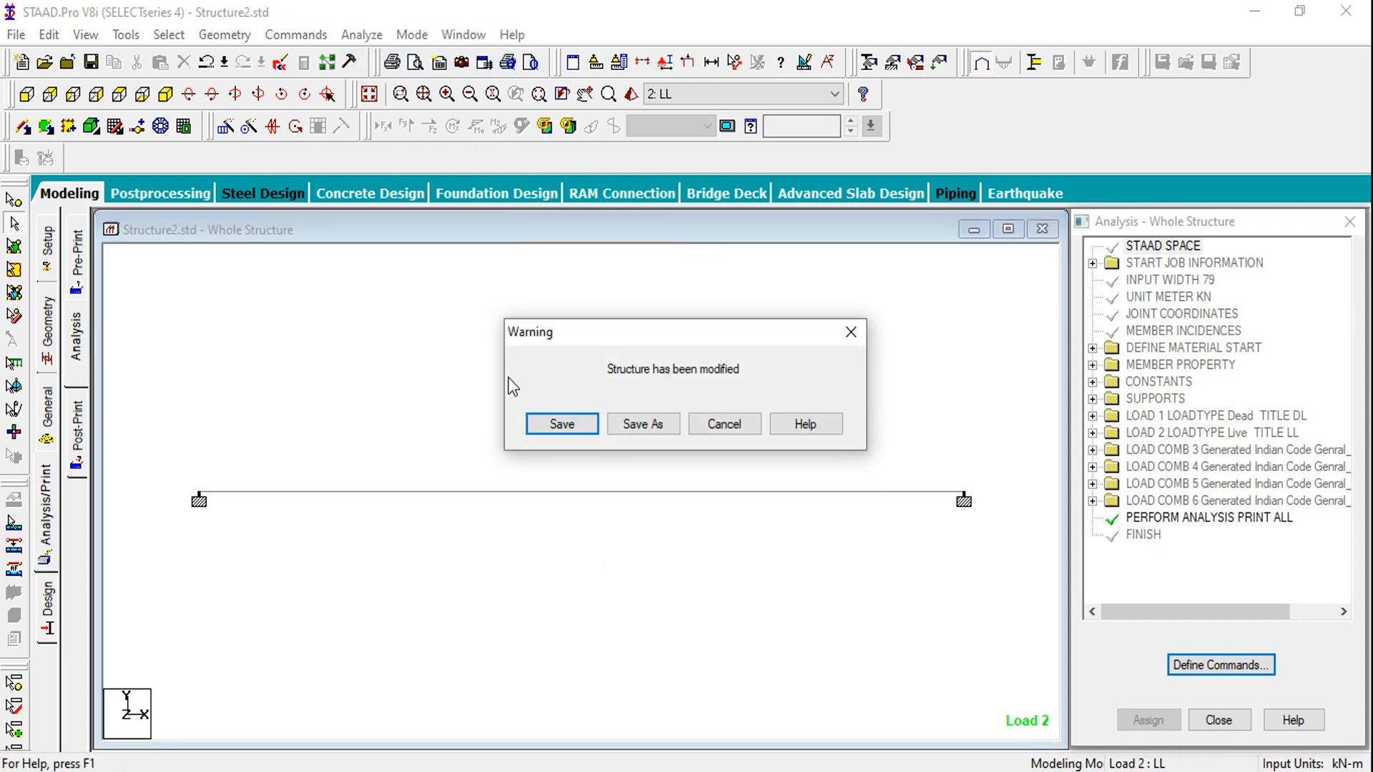
left_click(554, 426)
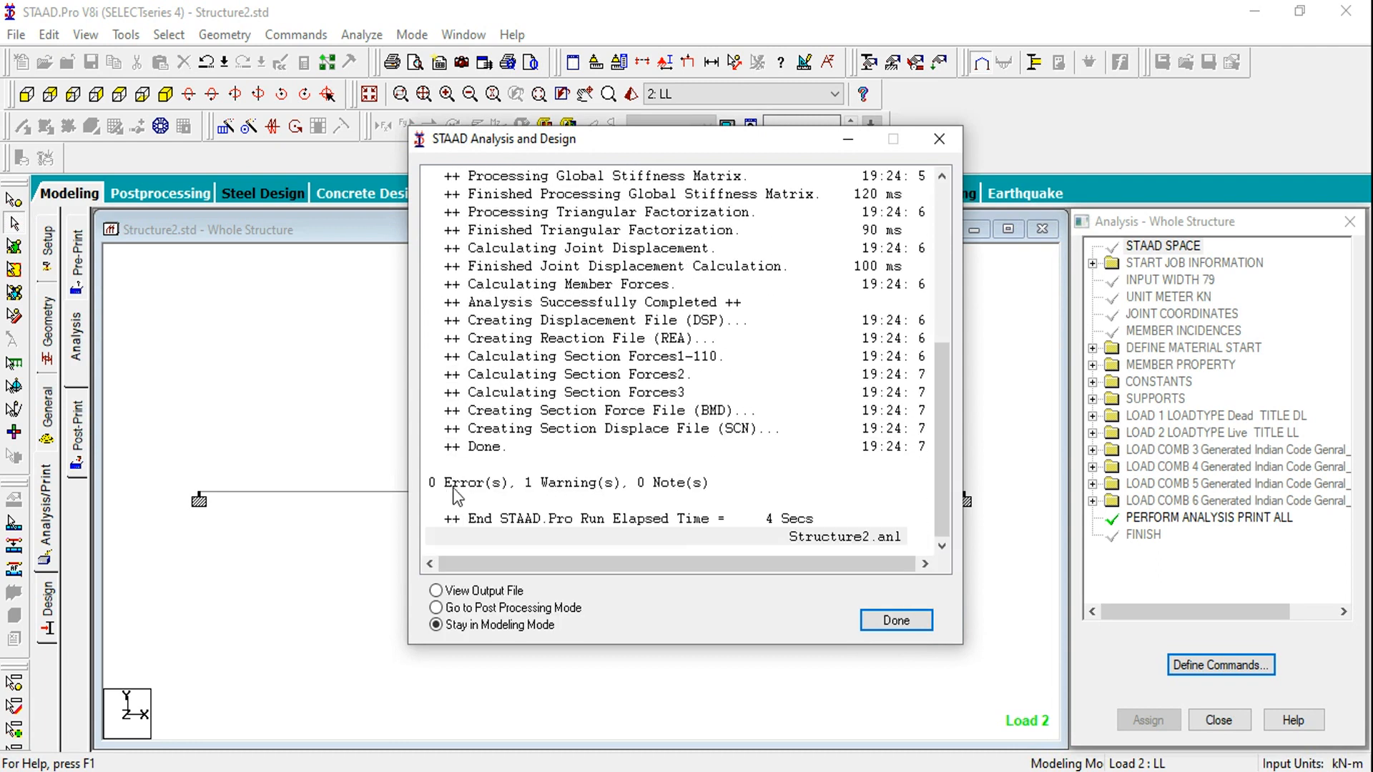
left_click(473, 591)
left_click(895, 620)
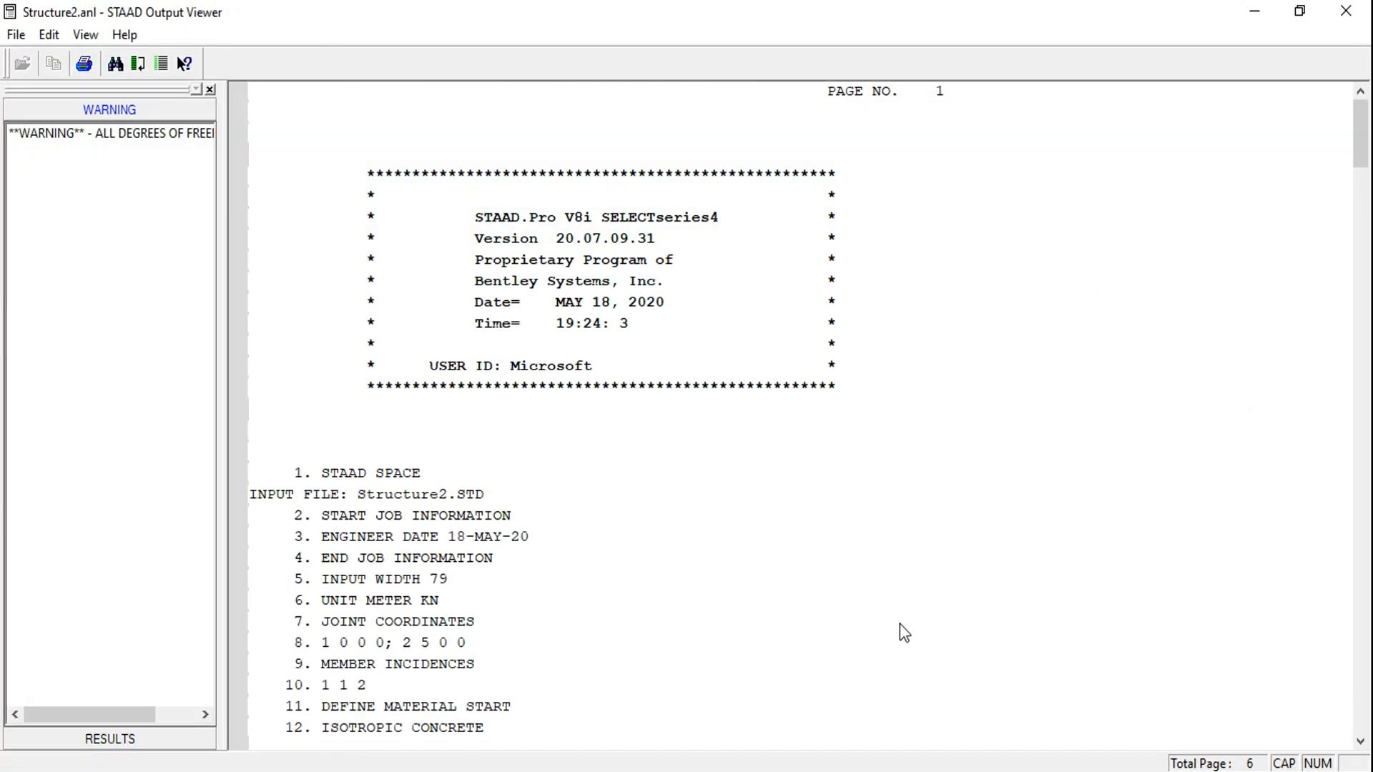
Review the warning and the total applied load summaries for loadings 1 and 2 in the output file, and close it
double_click(89, 136)
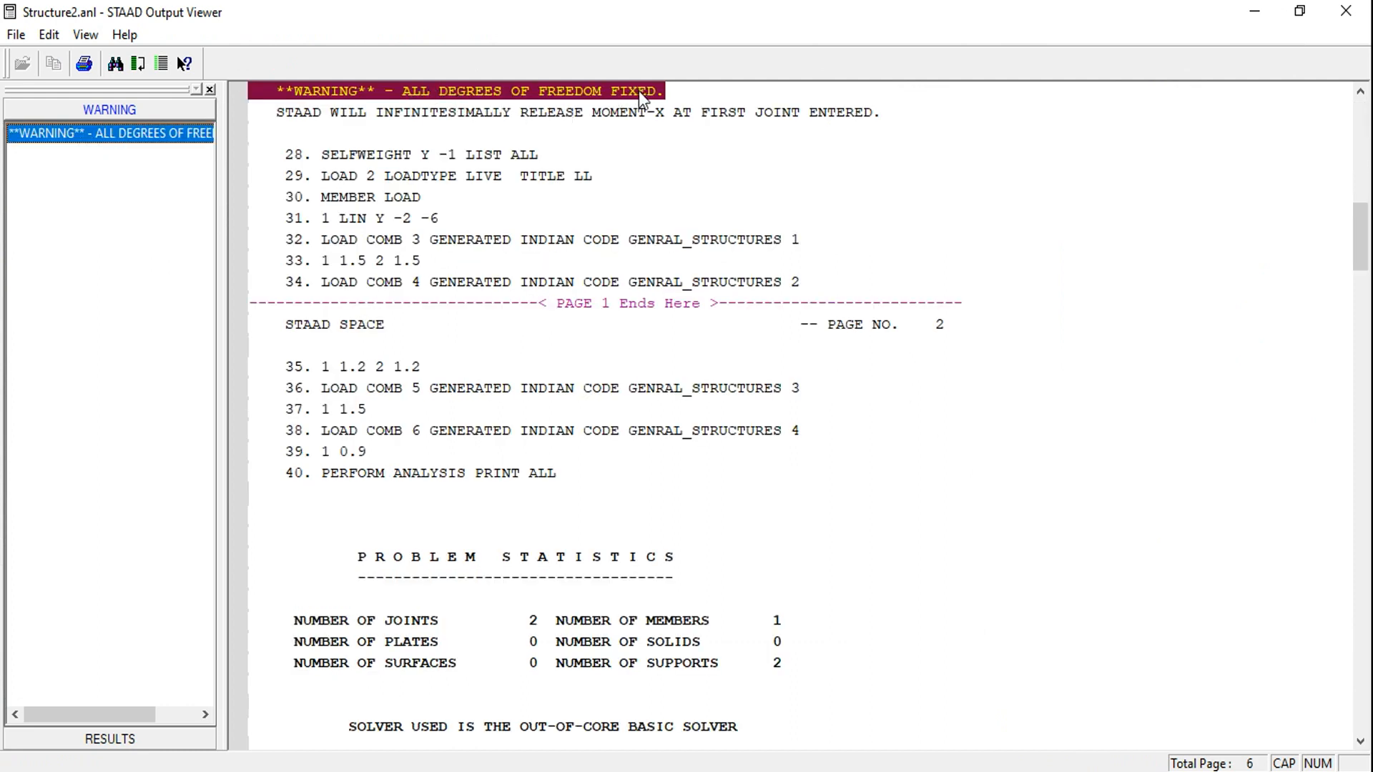
left_click(112, 738)
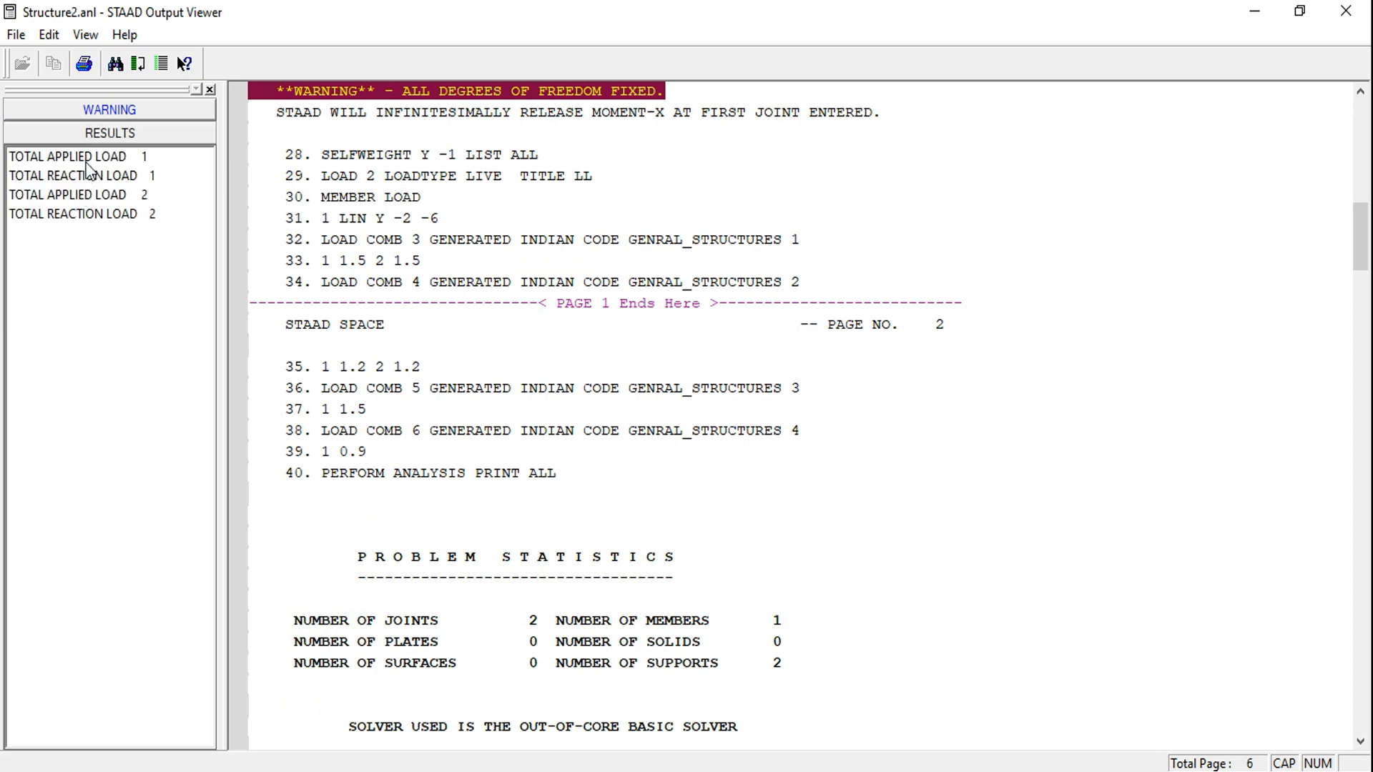
left_click(86, 160)
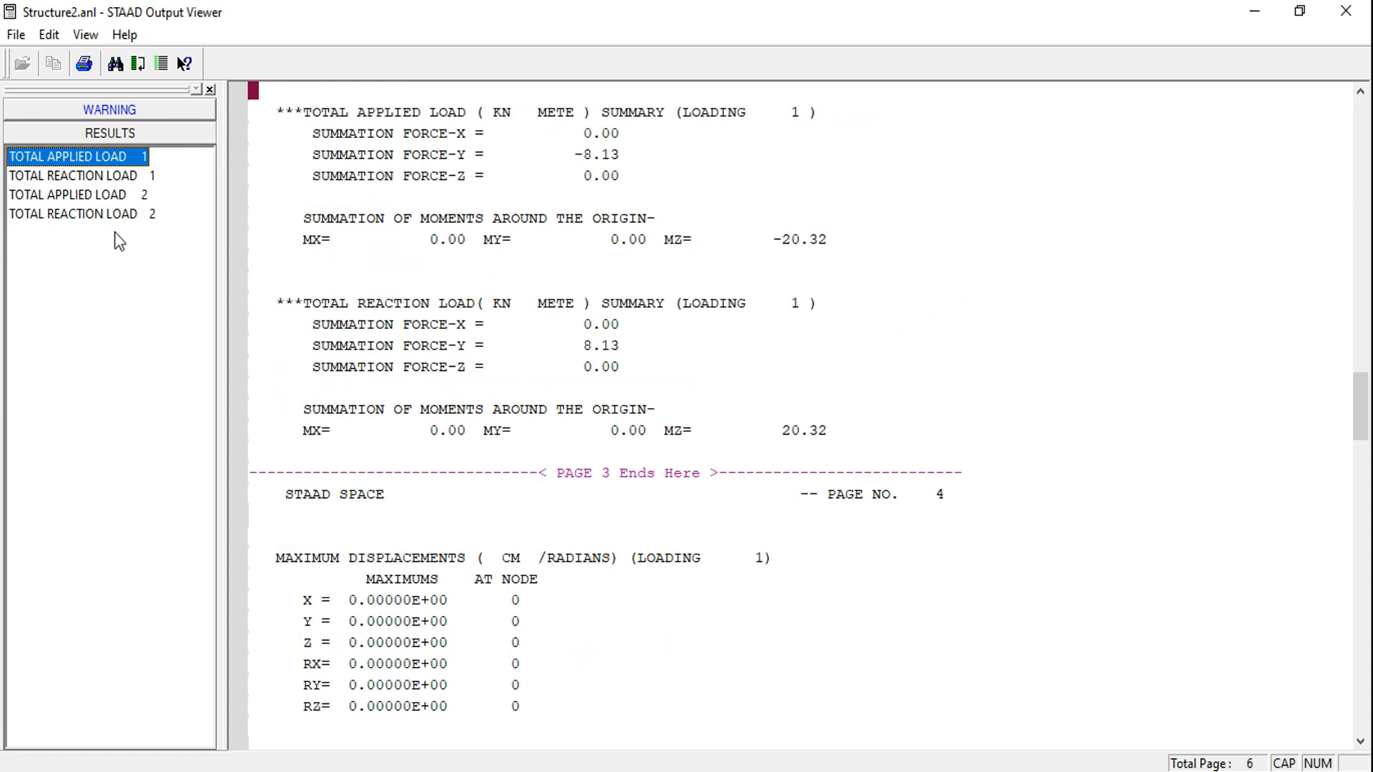
left_click(109, 196)
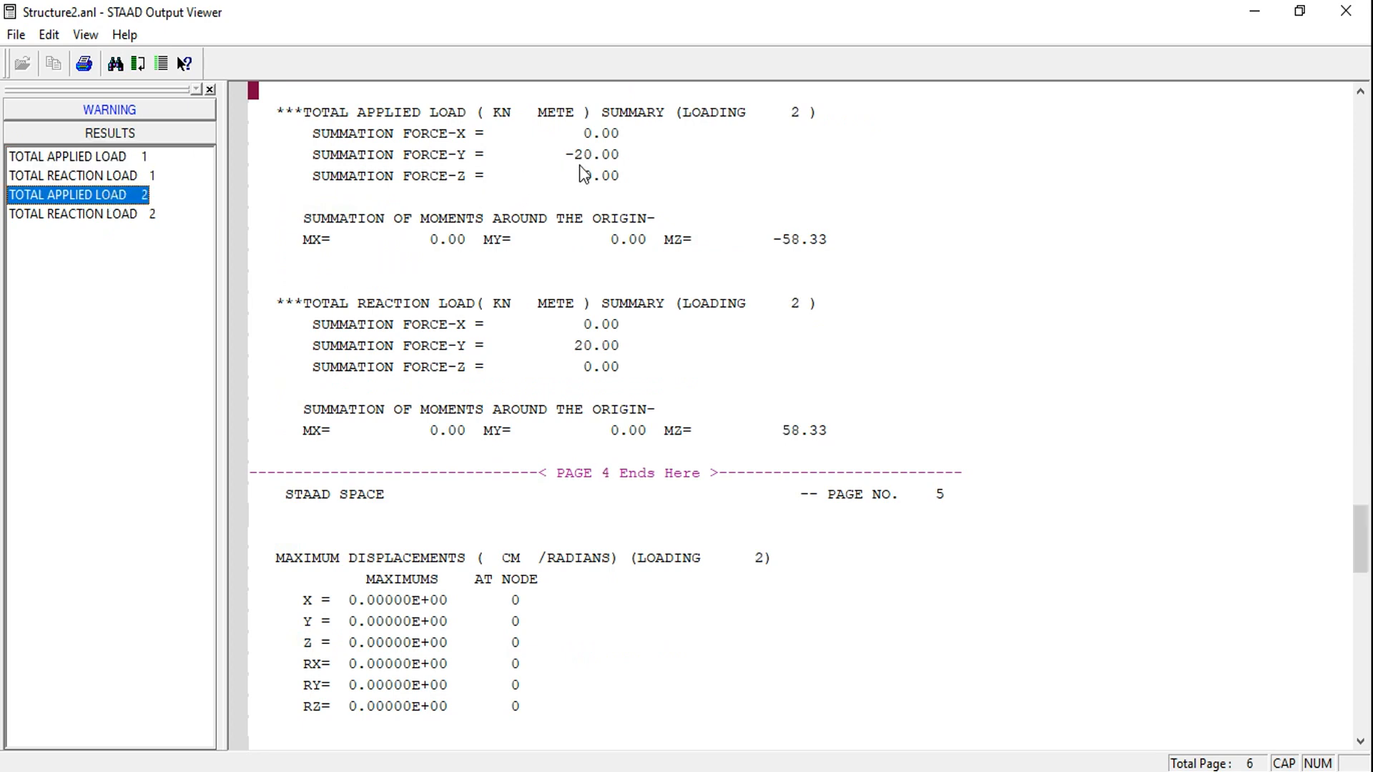
left_click(1345, 11)
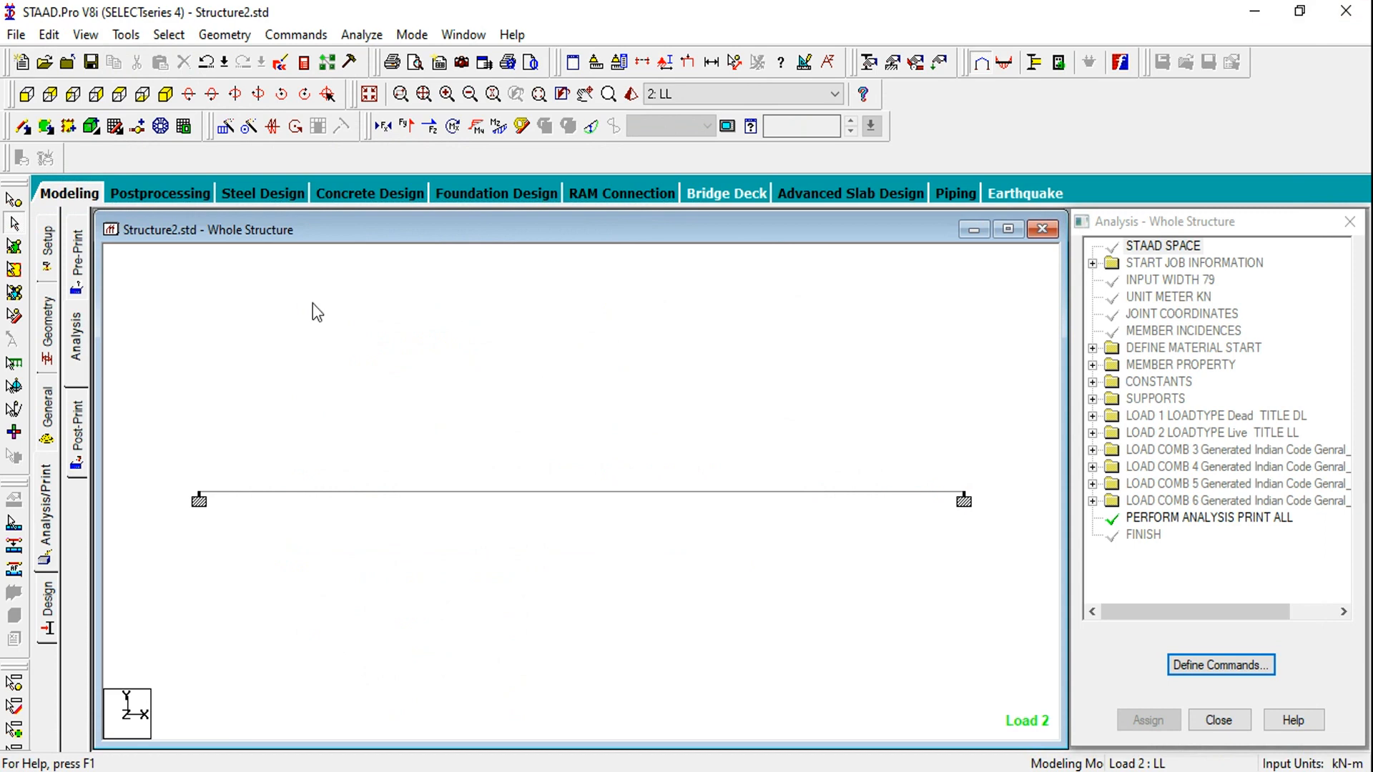
Inspect the beam's Bending-Z diagram for 1:DL and its Shear-Y diagrams for 1:DL, 2:LL and combination 3
double_click(280, 491)
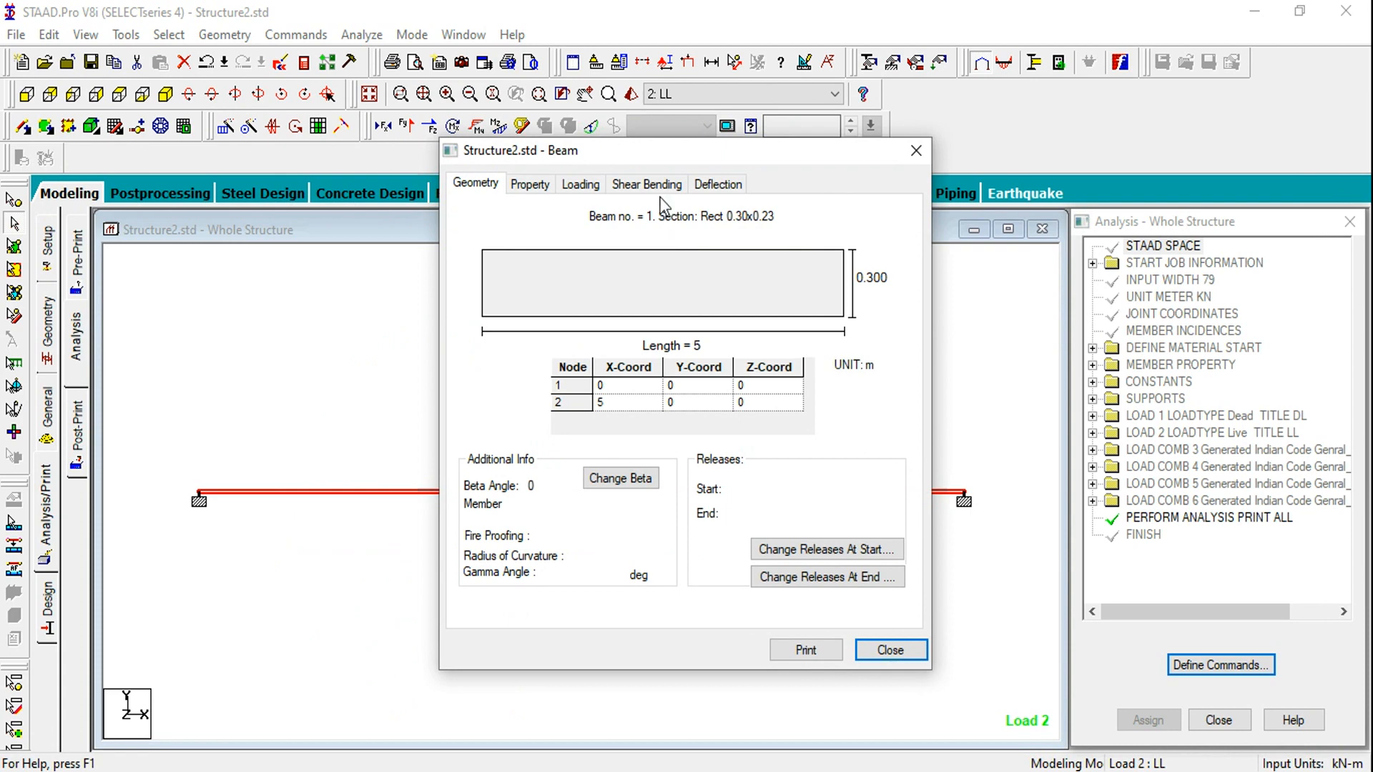
left_click(648, 185)
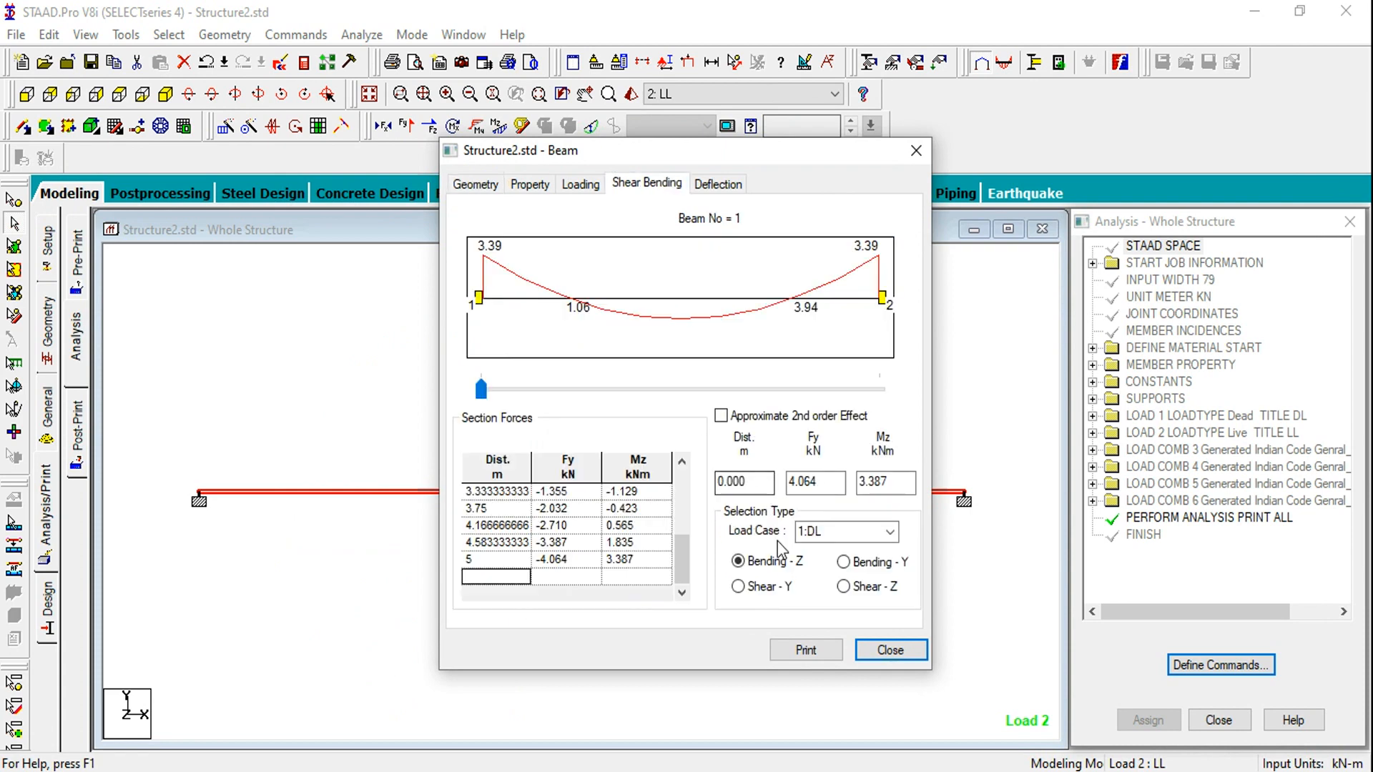
left_click(761, 588)
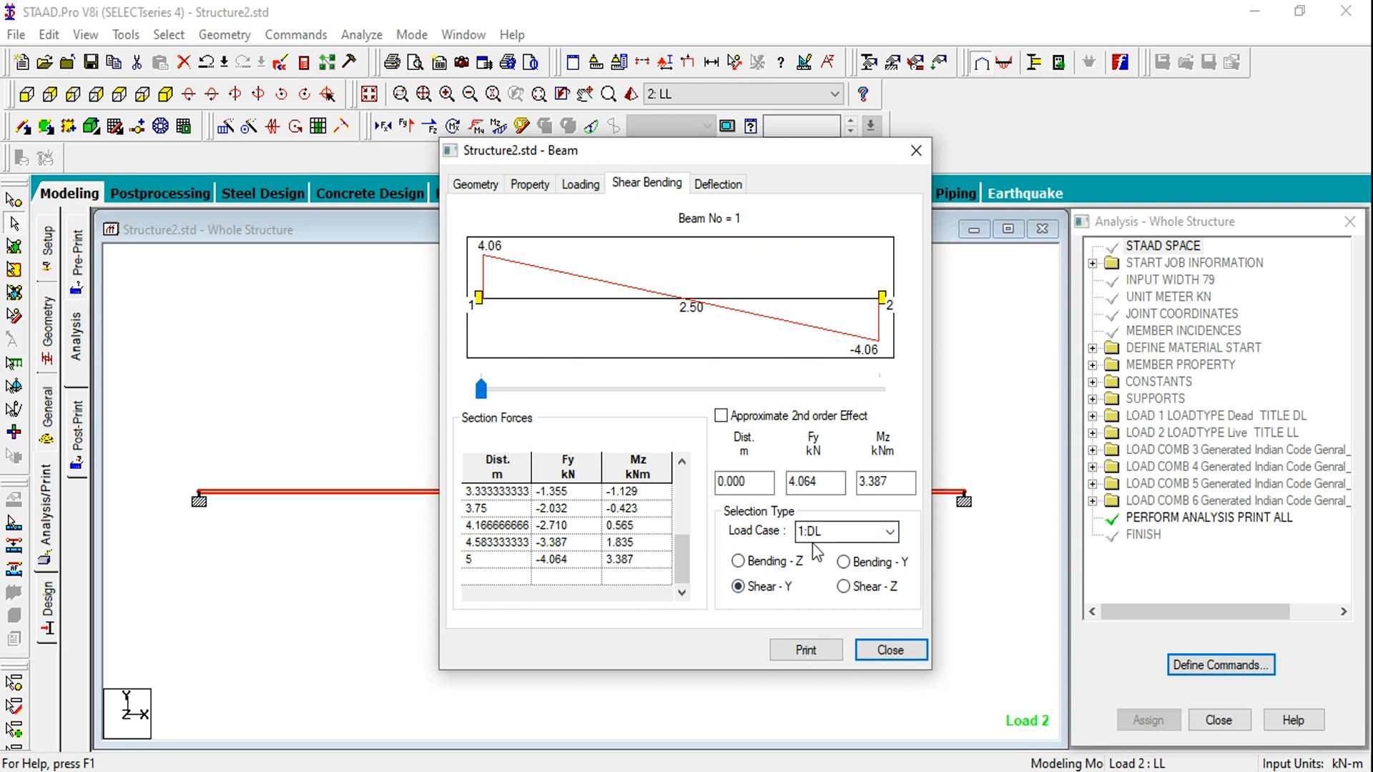
left_click(890, 533)
left_click(858, 565)
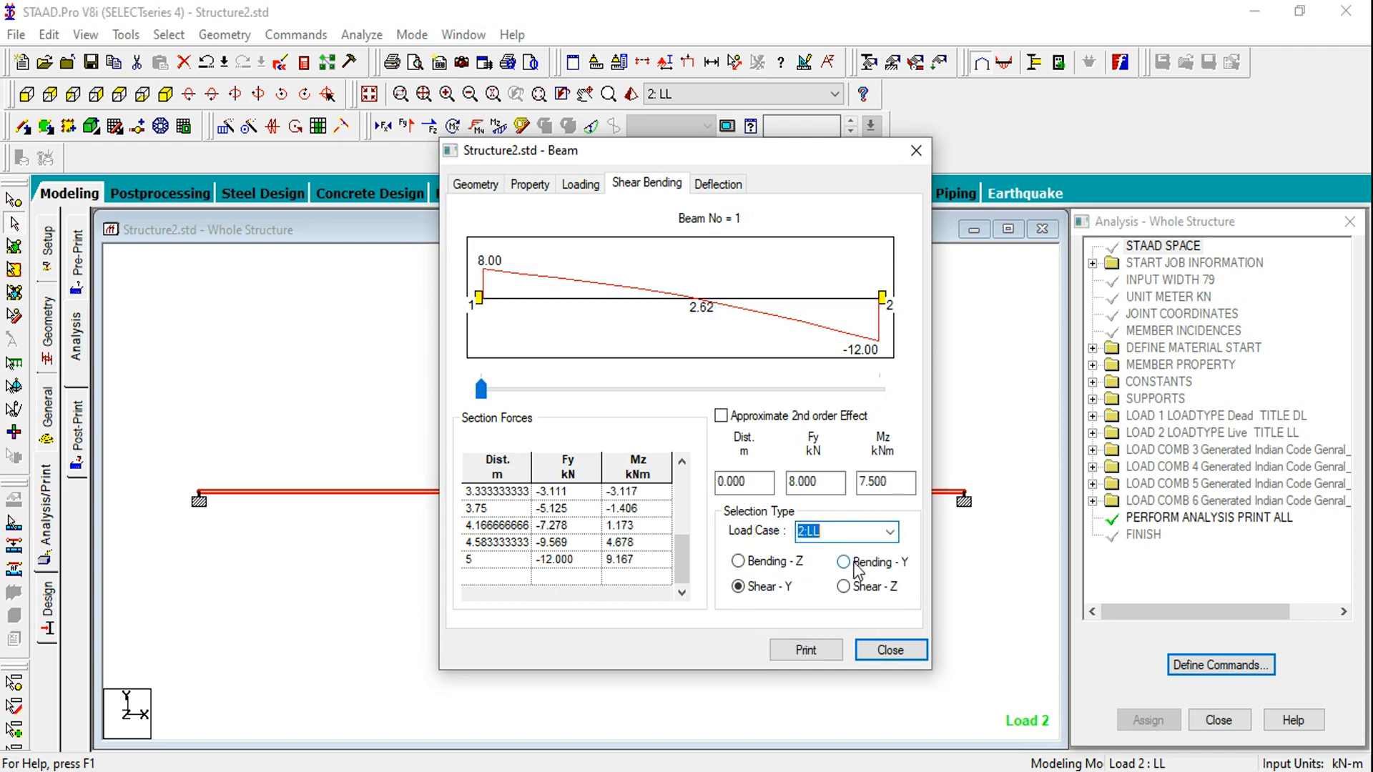
left_click(890, 532)
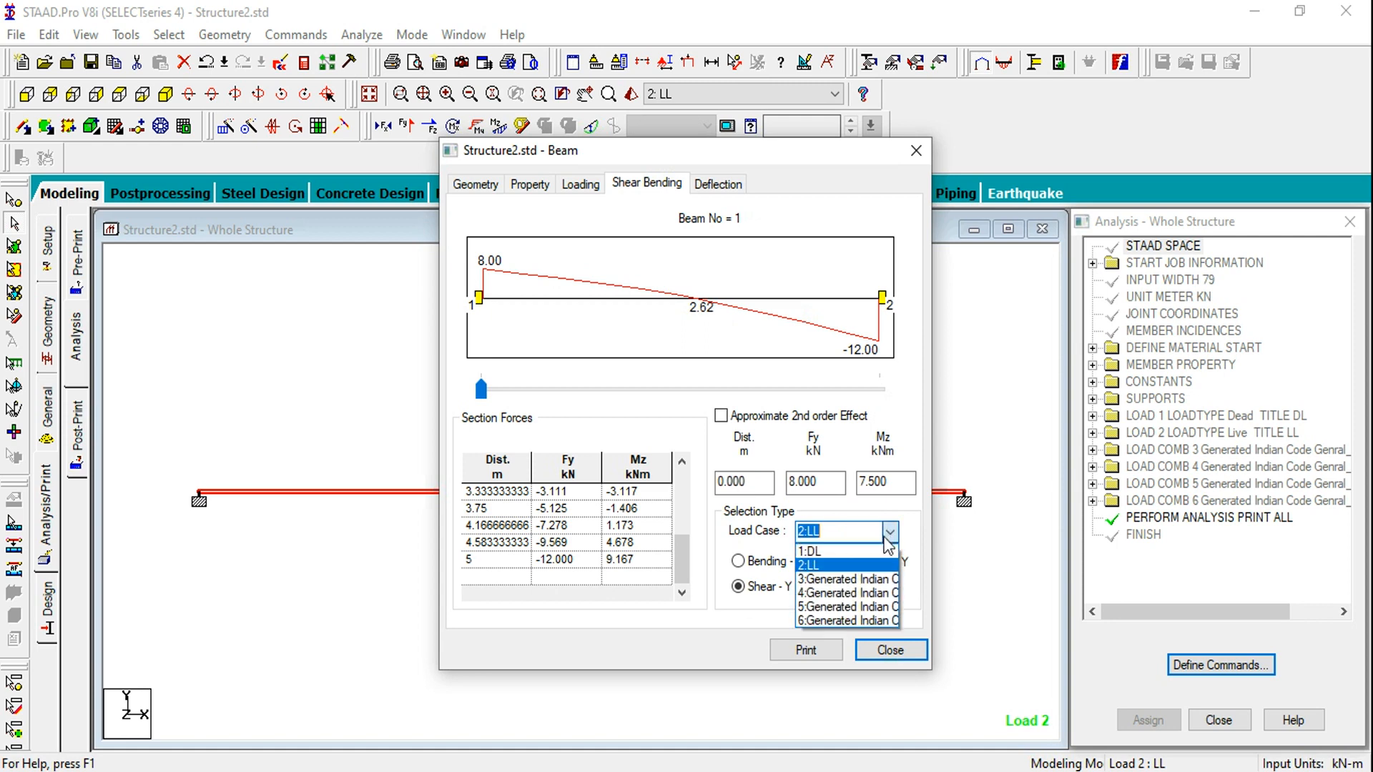
left_click(850, 580)
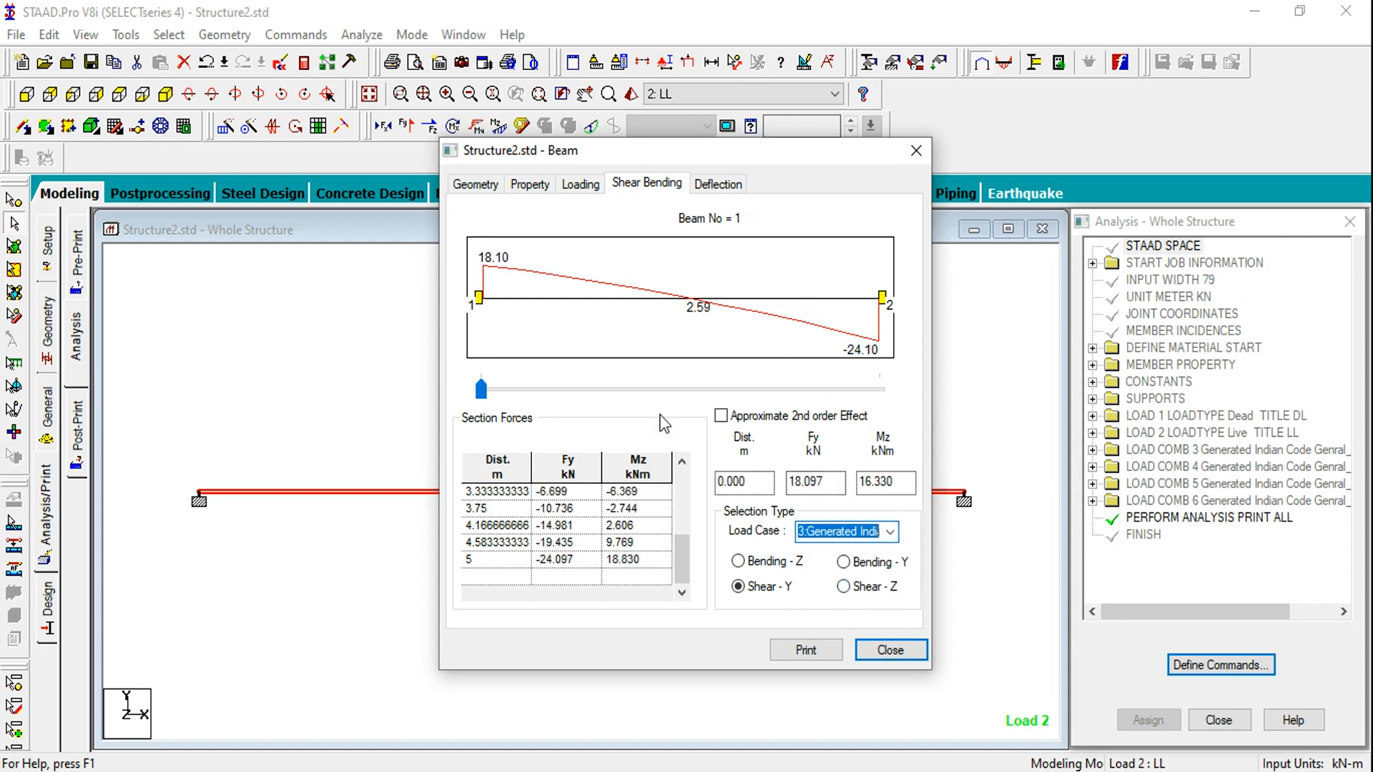
View the beam's global deflection in the Y direction for load case 1:DL and close the beam details
left_click(714, 190)
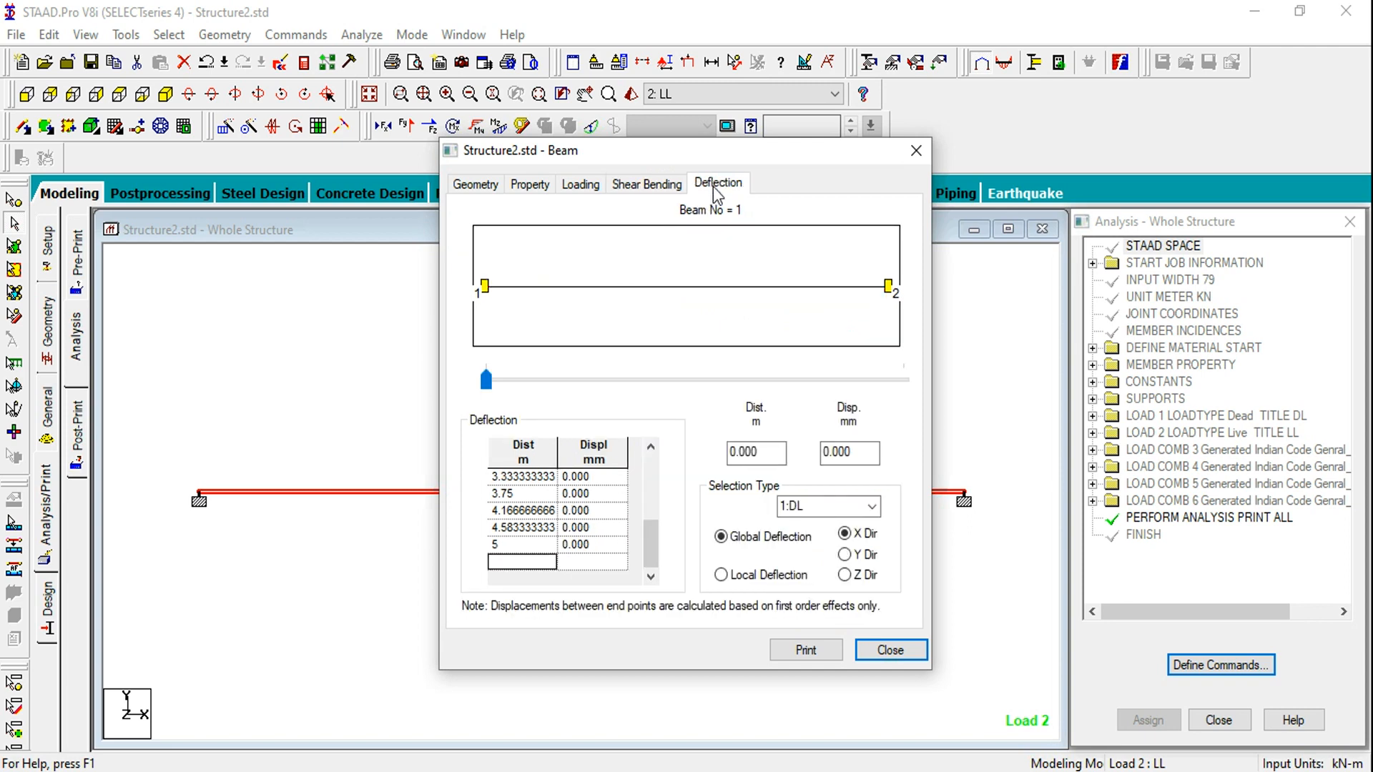
left_click(864, 554)
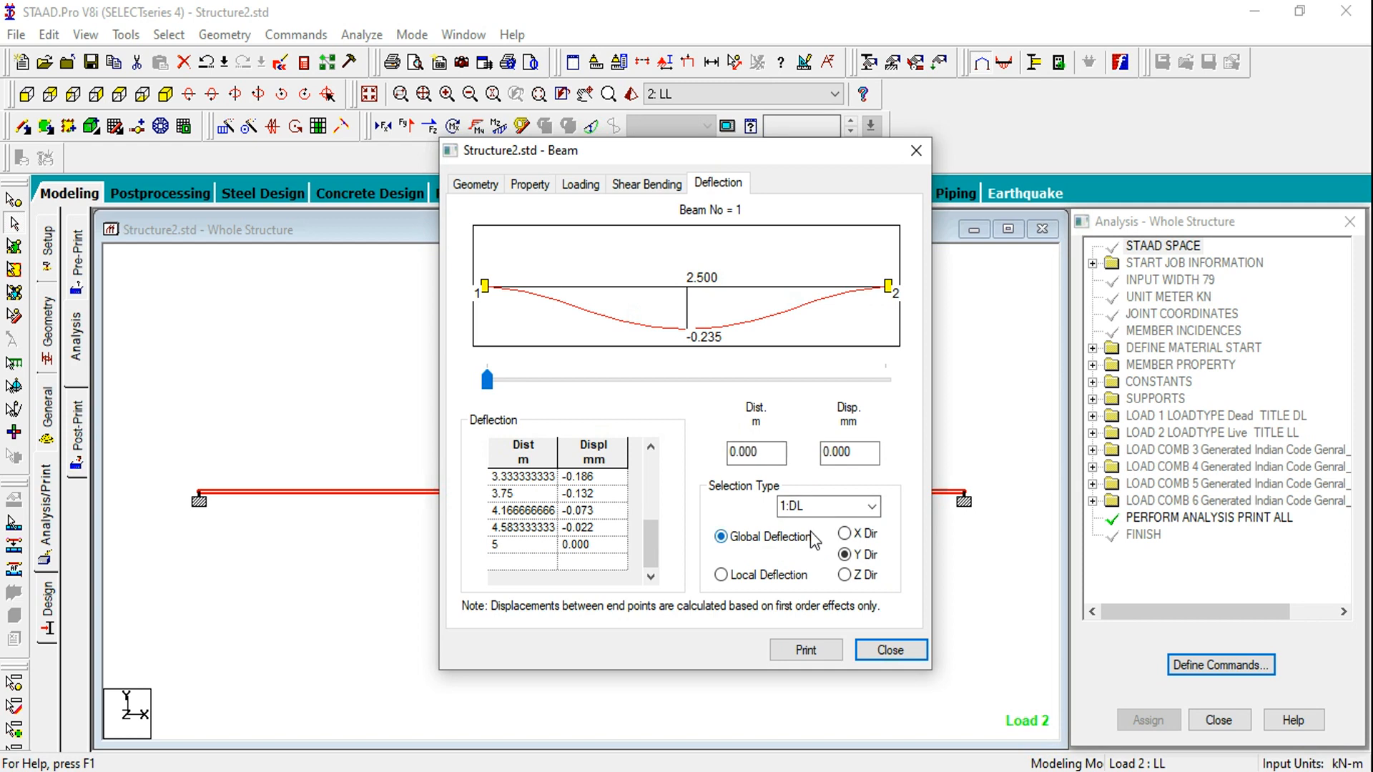
left_click(876, 655)
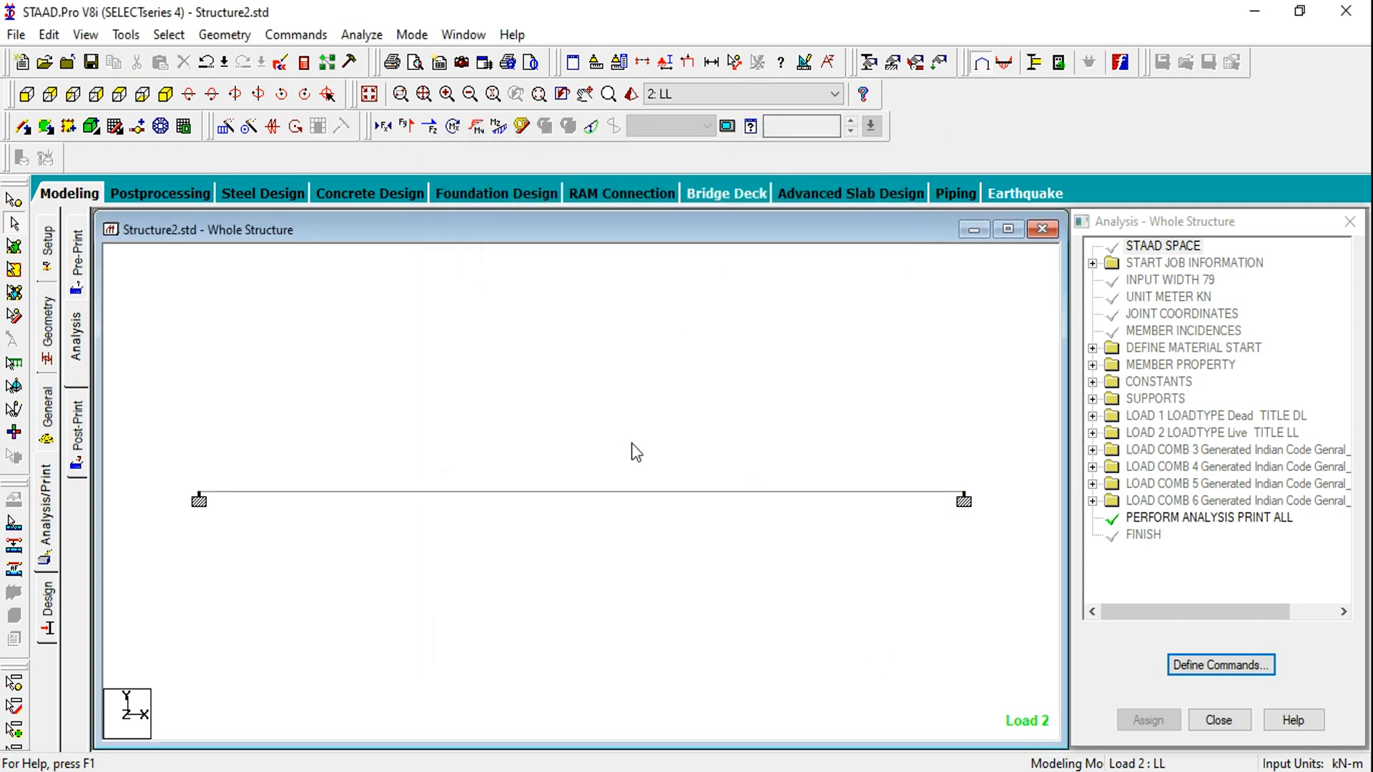
Switch to Postprocessing with all six load cases selected and view the summary of the support reactions
left_click(160, 193)
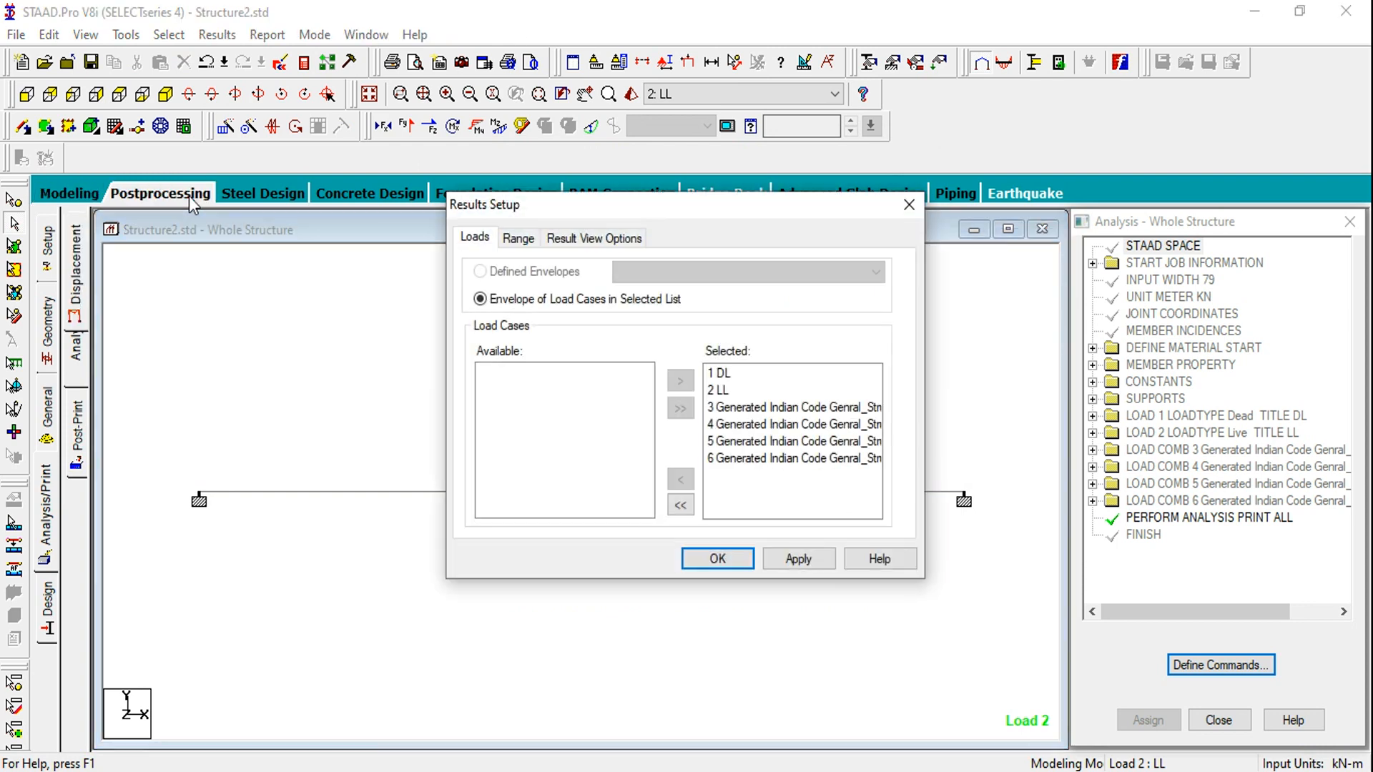
left_click(794, 561)
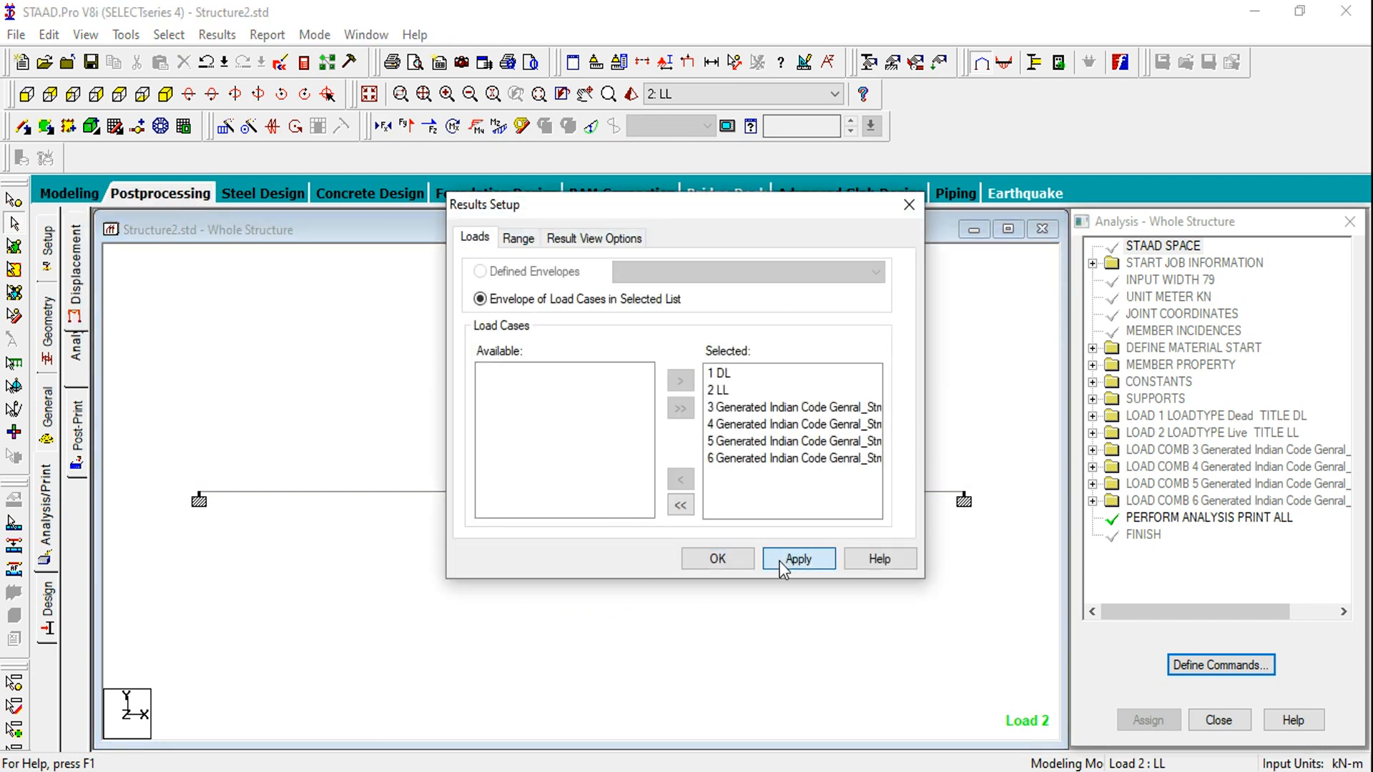
left_click(717, 557)
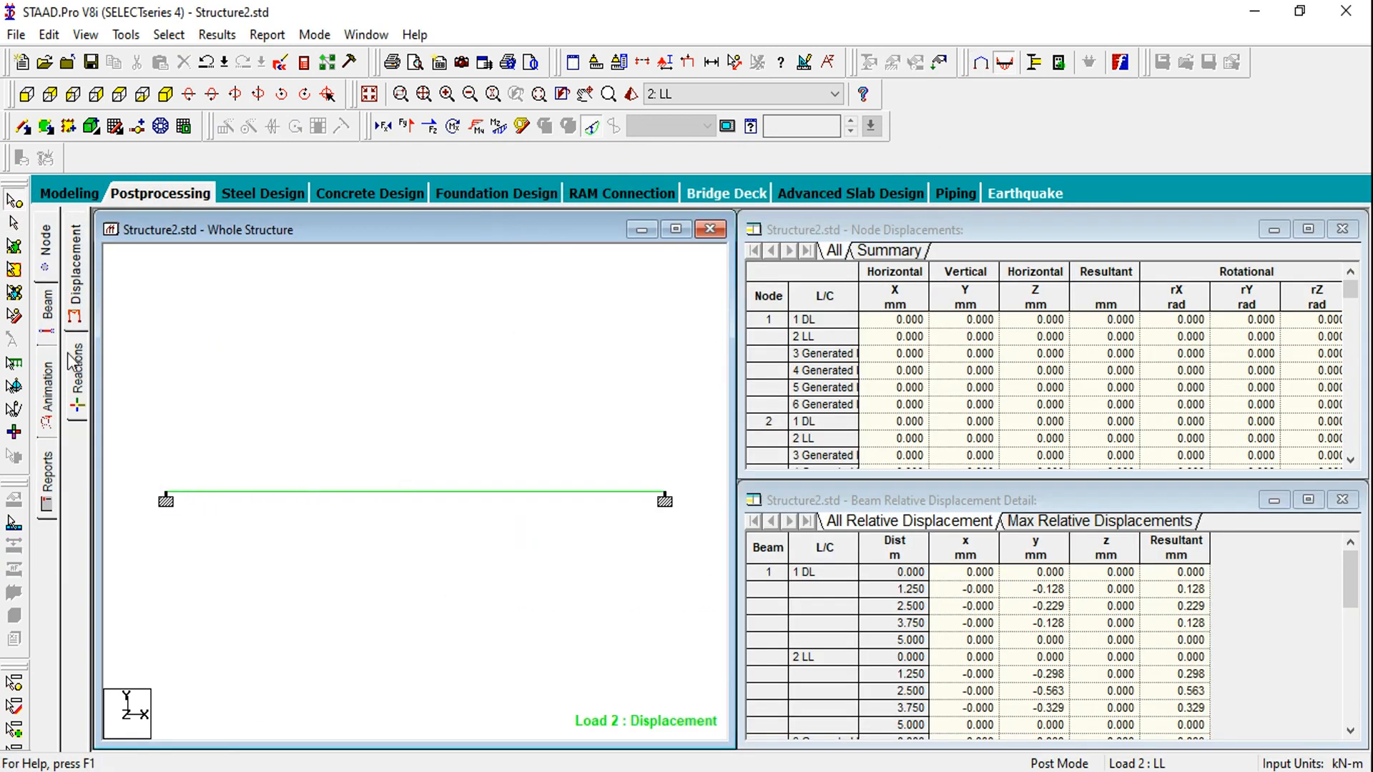
left_click(77, 371)
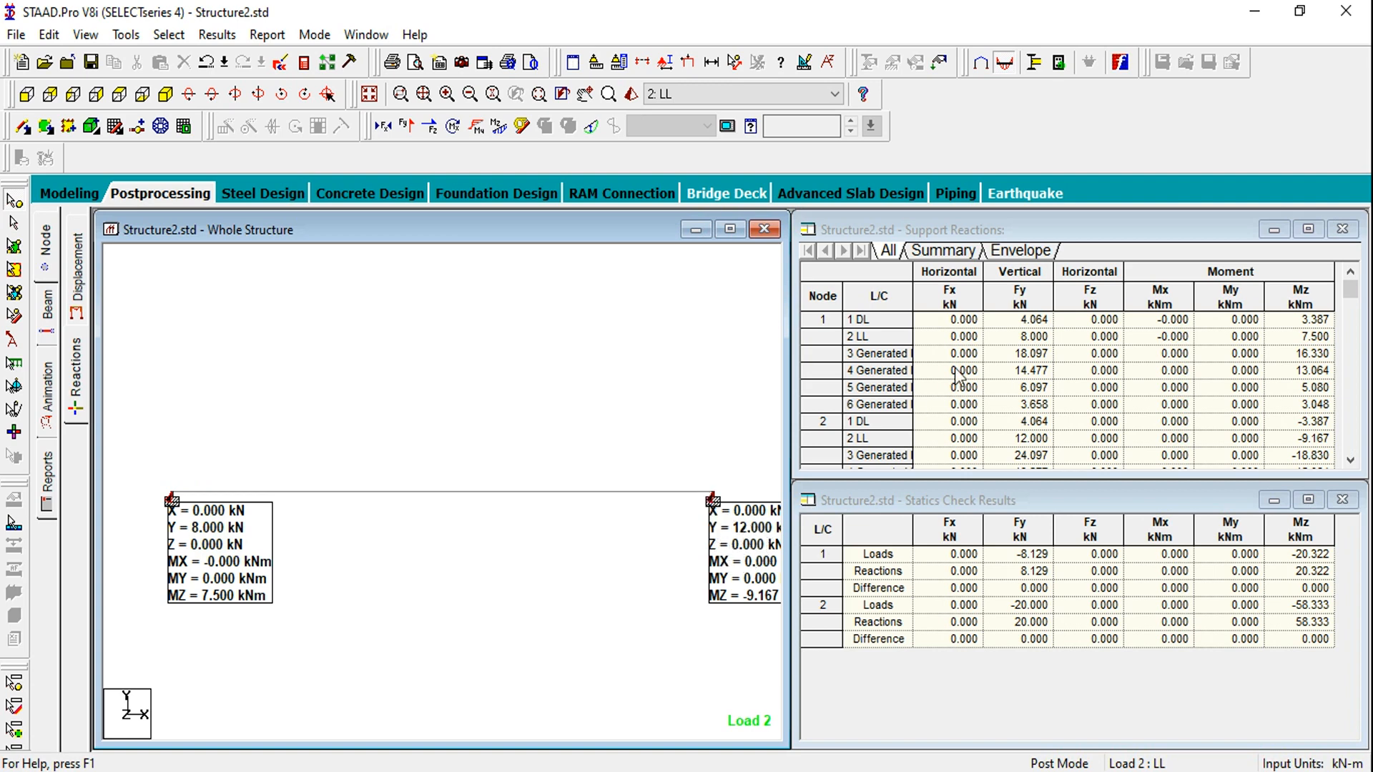
left_click(945, 251)
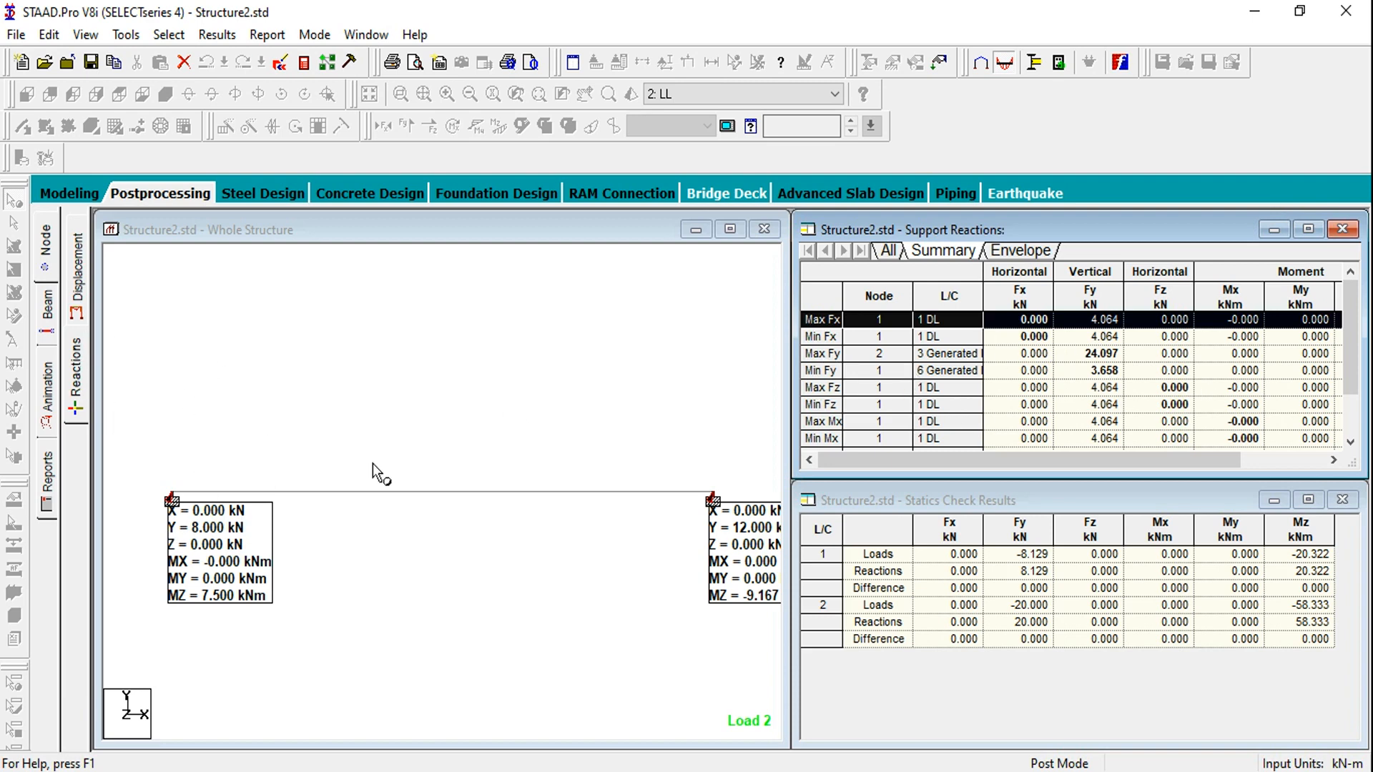
View the beam forces, replace the Bending Z diagram with the displacement diagram, and show the beam in isometric view
left_click(47, 315)
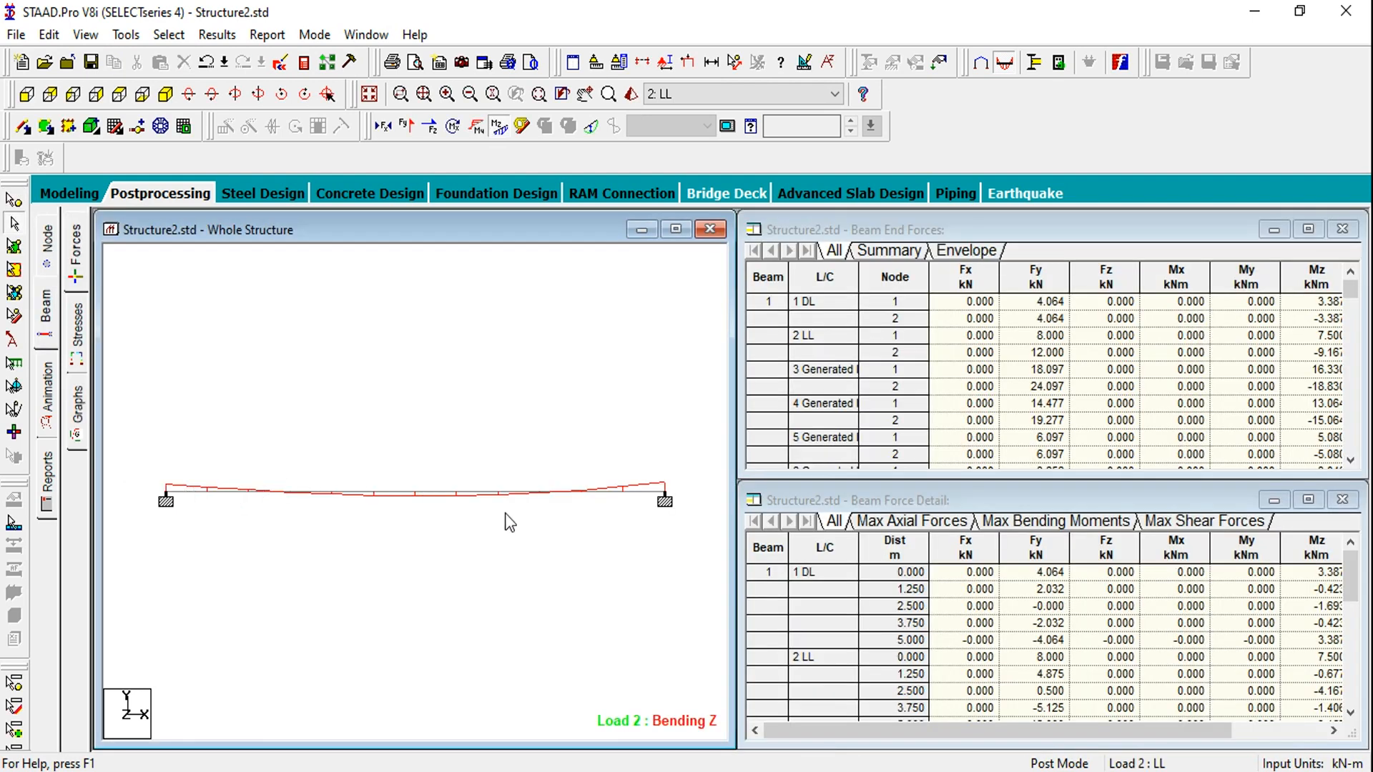
left_click(504, 128)
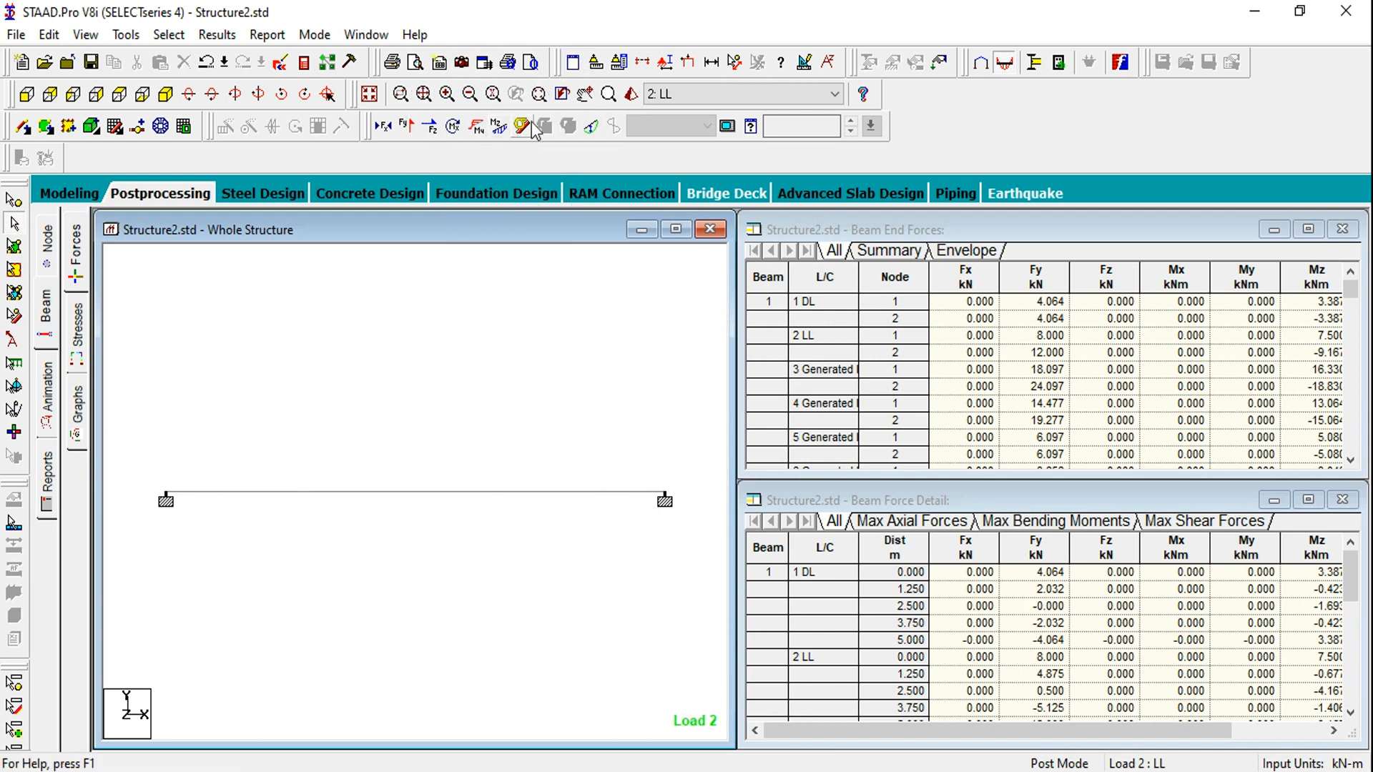
left_click(592, 128)
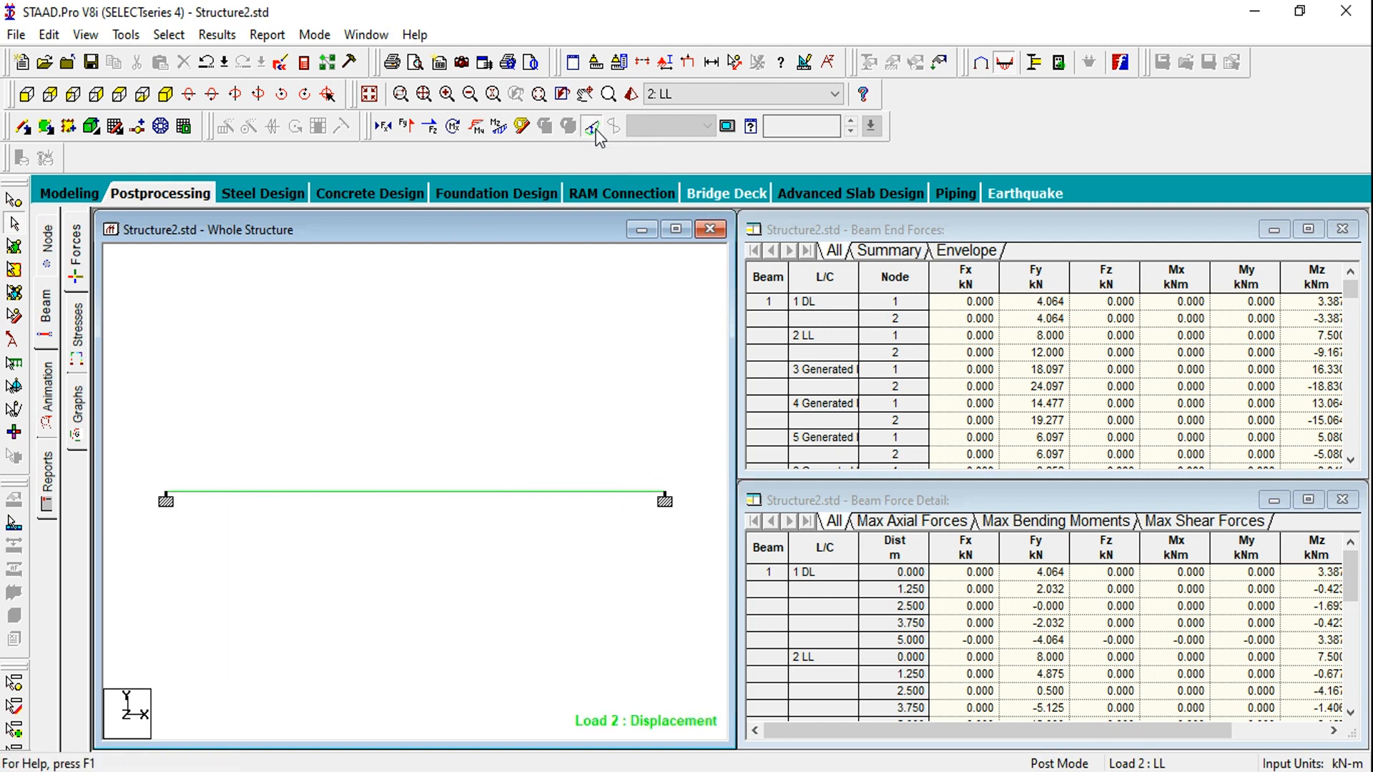
left_click(165, 94)
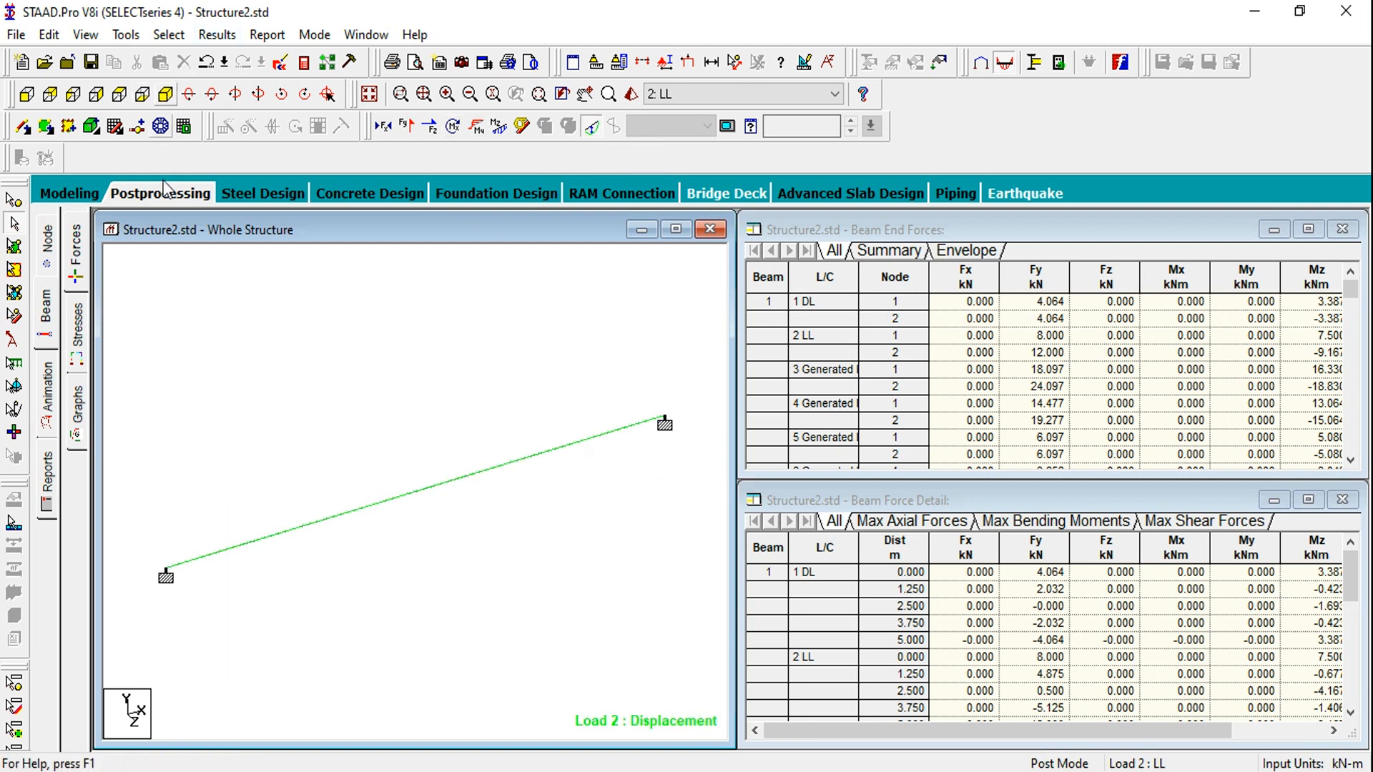
Animate the beam's section displacement for load case 2: LL and return to Modeling mode
left_click(50, 408)
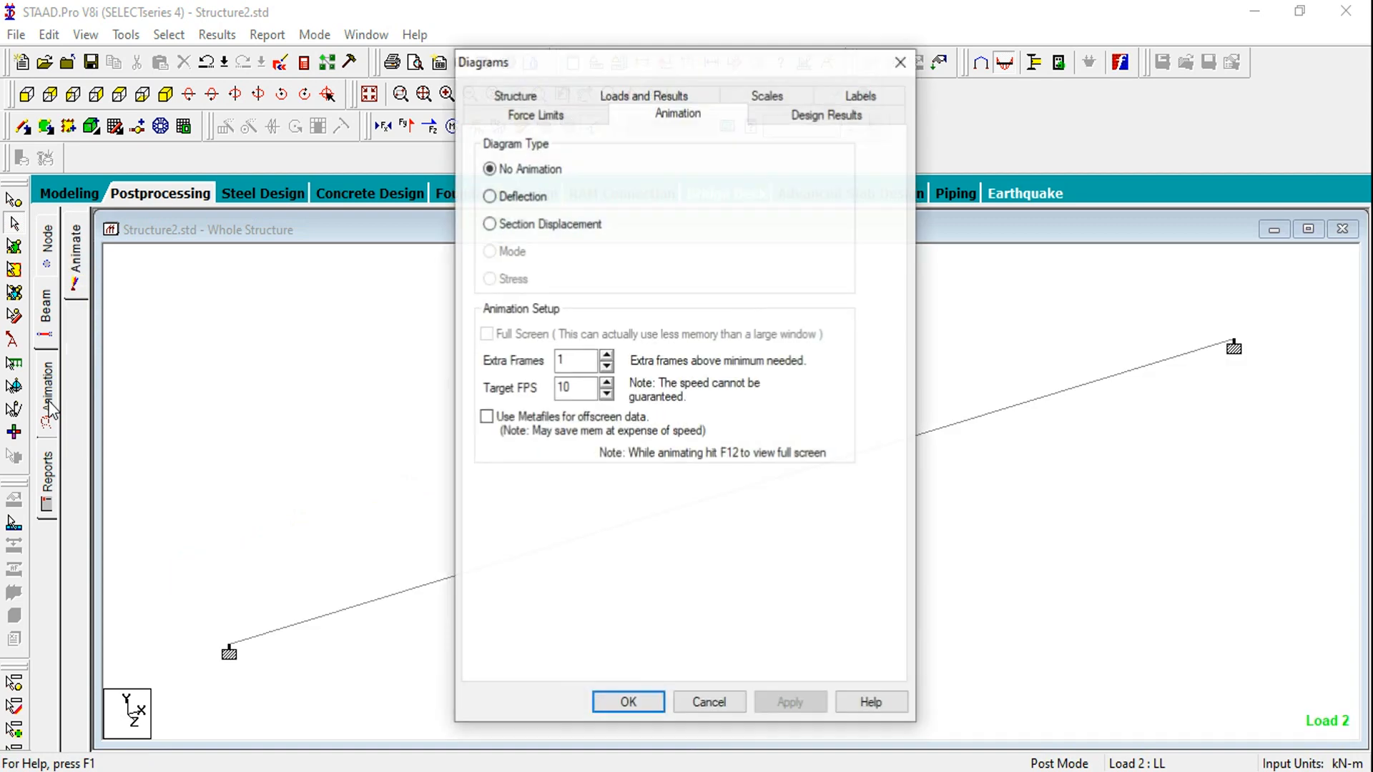
left_click(537, 223)
left_click(790, 704)
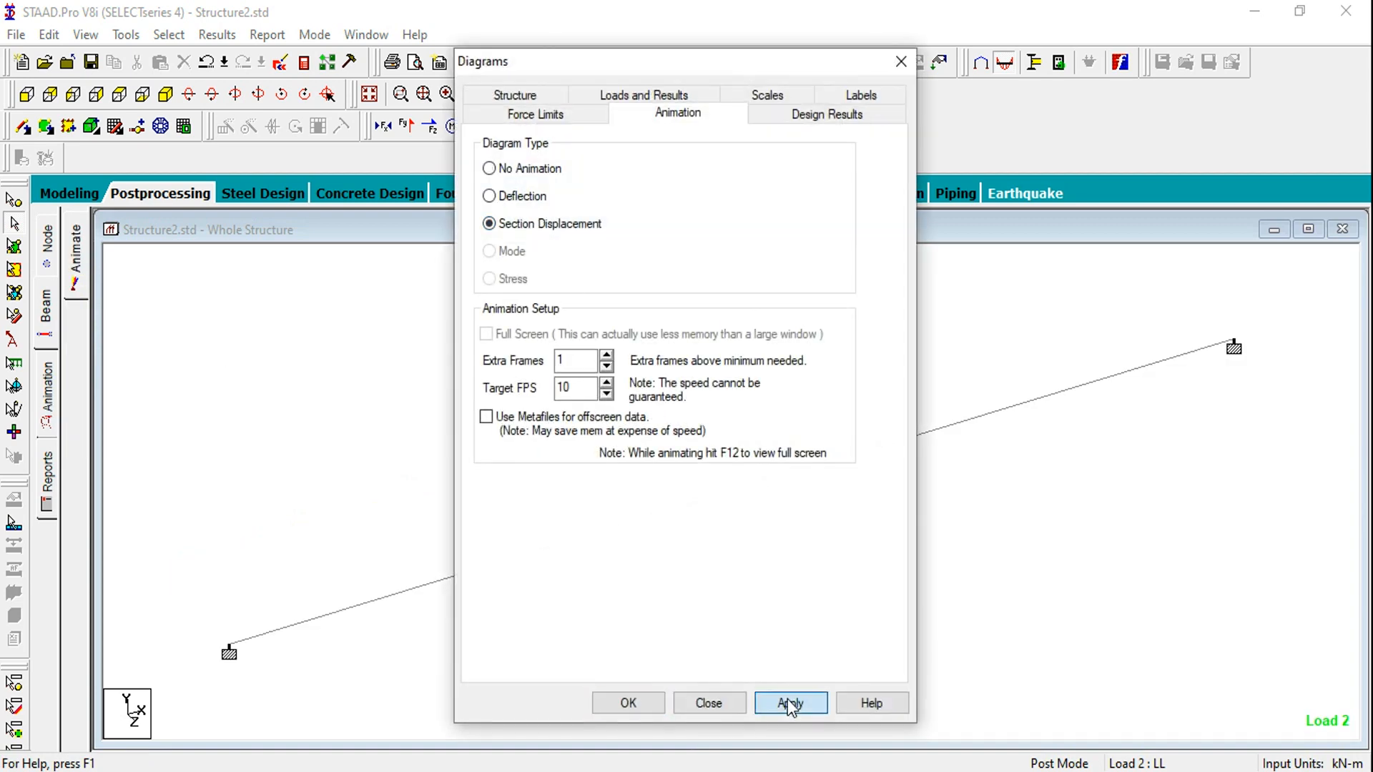
left_click(636, 704)
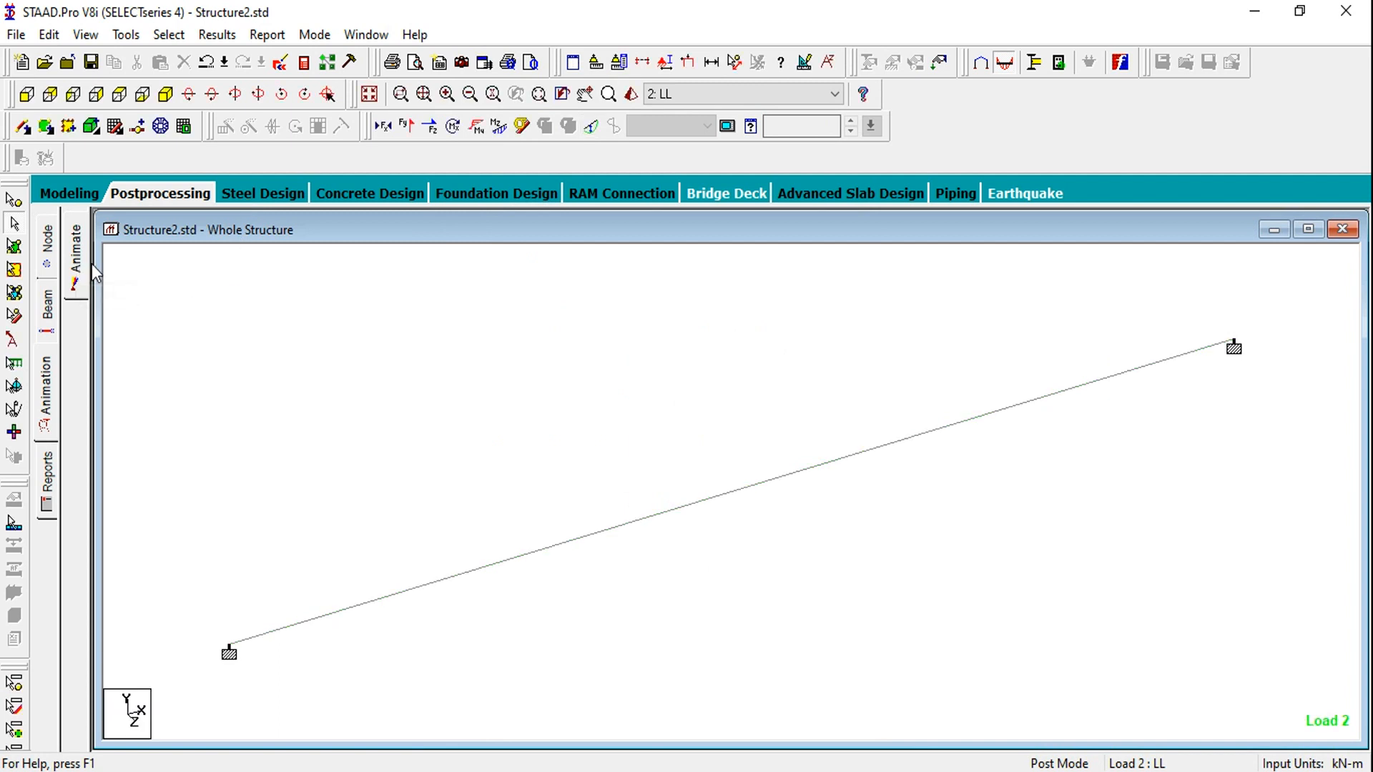
left_click(67, 200)
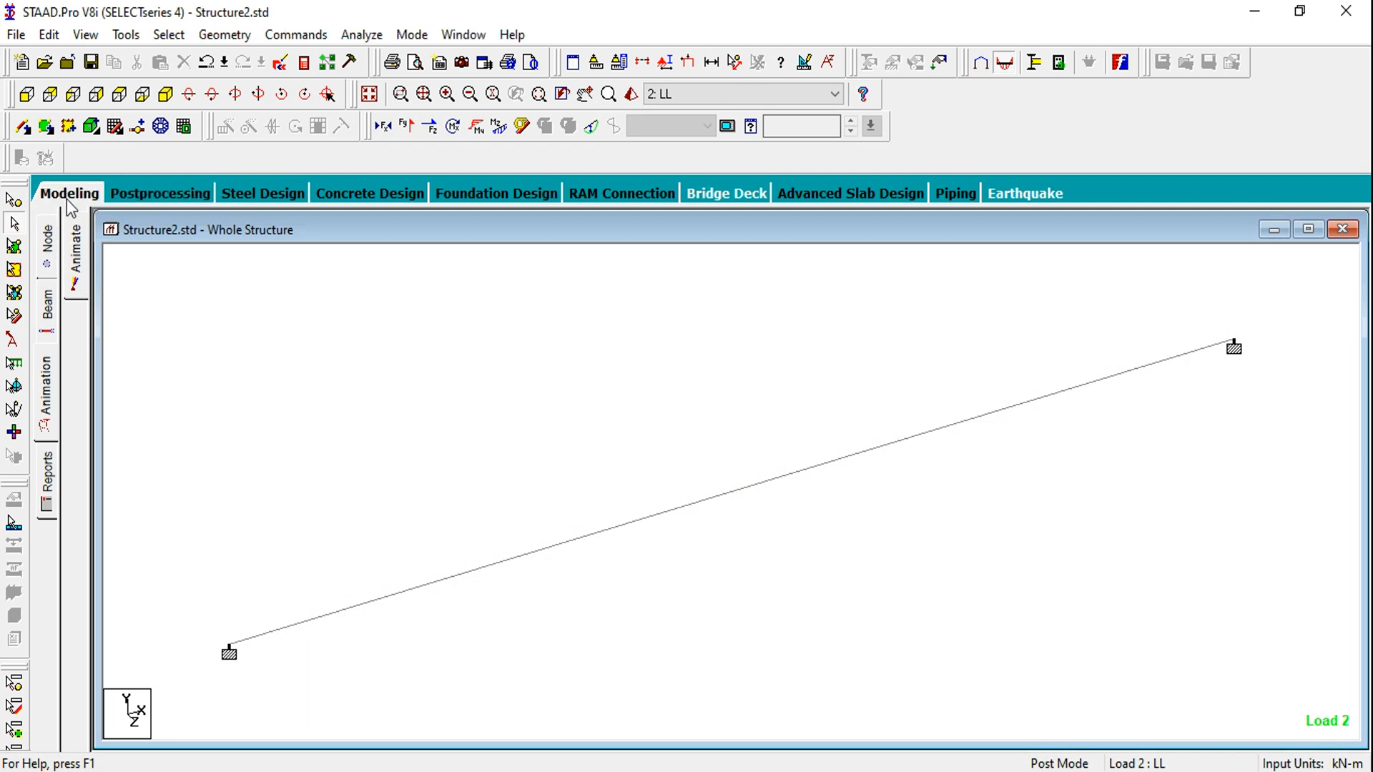